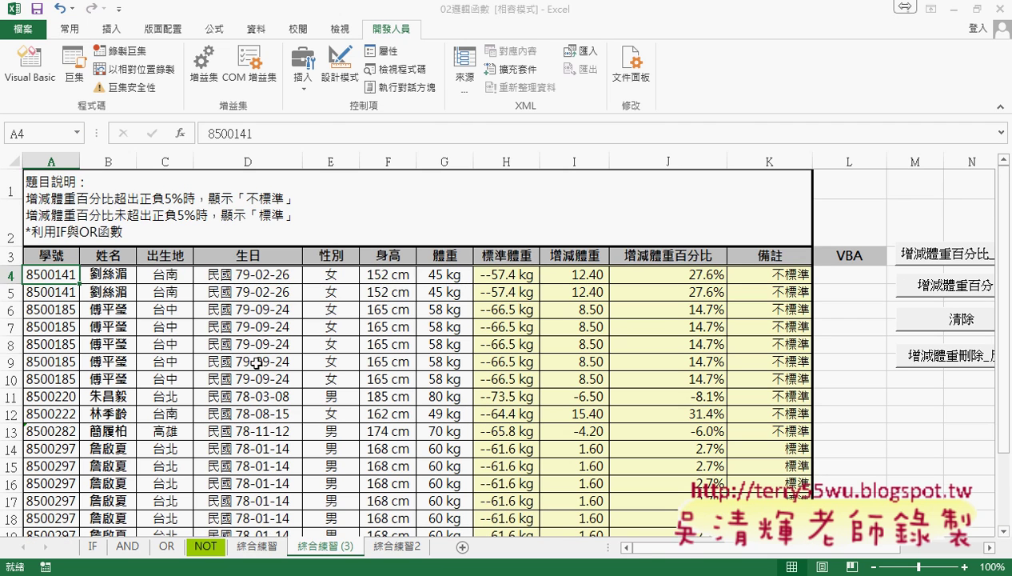
- Highlight the repeated student rows (4–5 and 7–10) and the 學號 header cell A3
left_click_drag(11, 272, 15, 290)
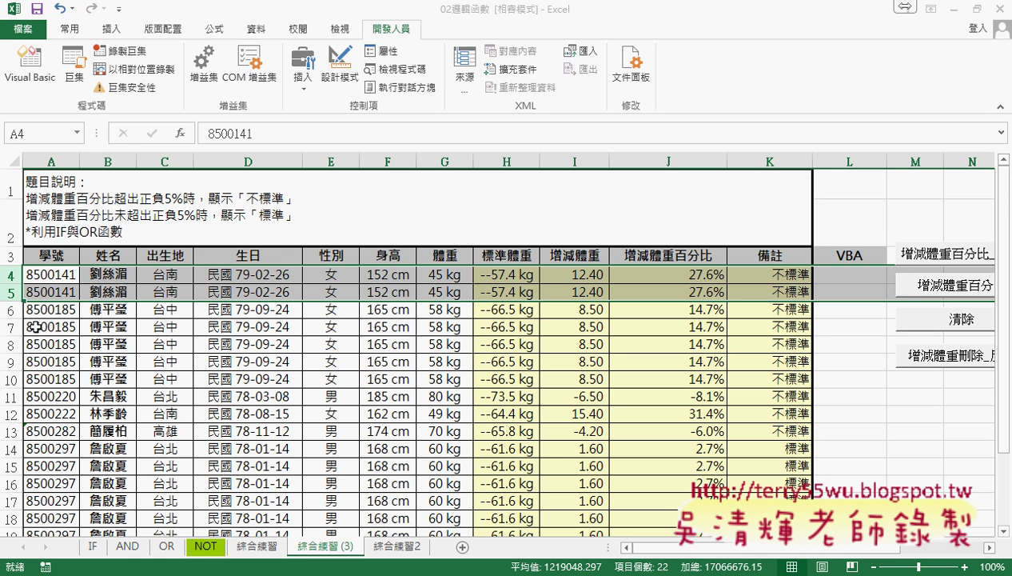
scroll(36, 326, "down", 1)
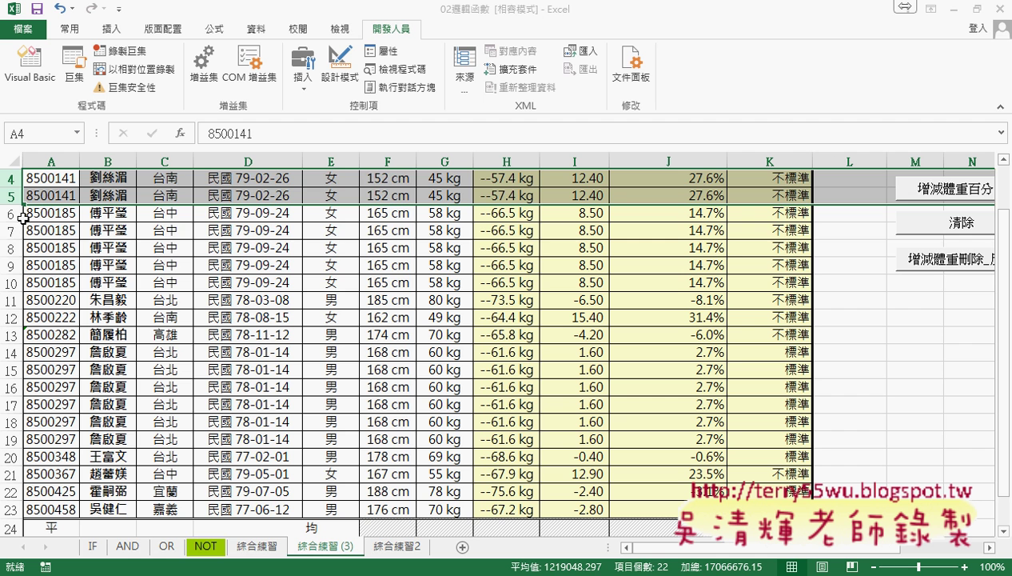
left_click_drag(13, 230, 15, 276)
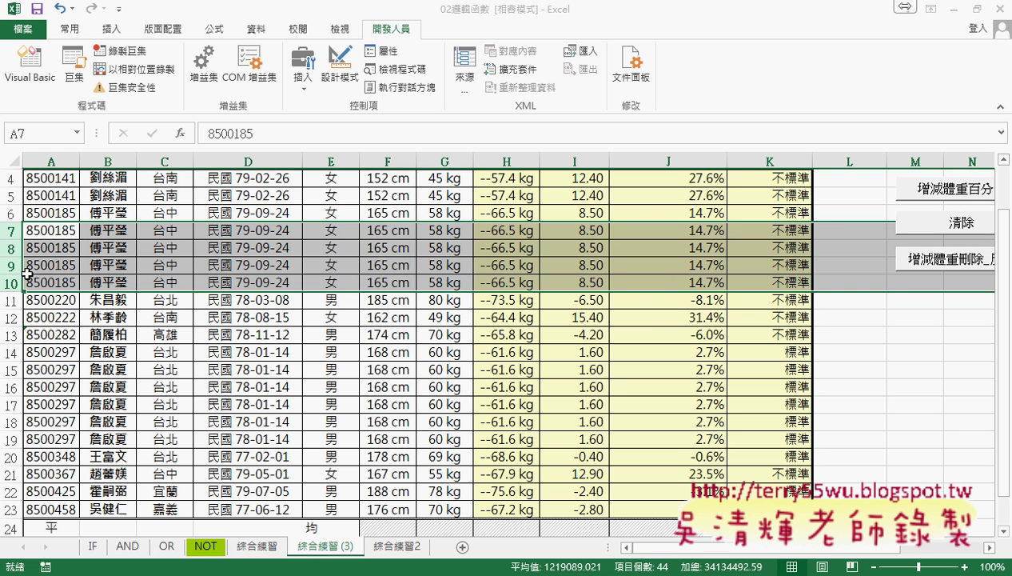
left_click(63, 232)
left_click(63, 232)
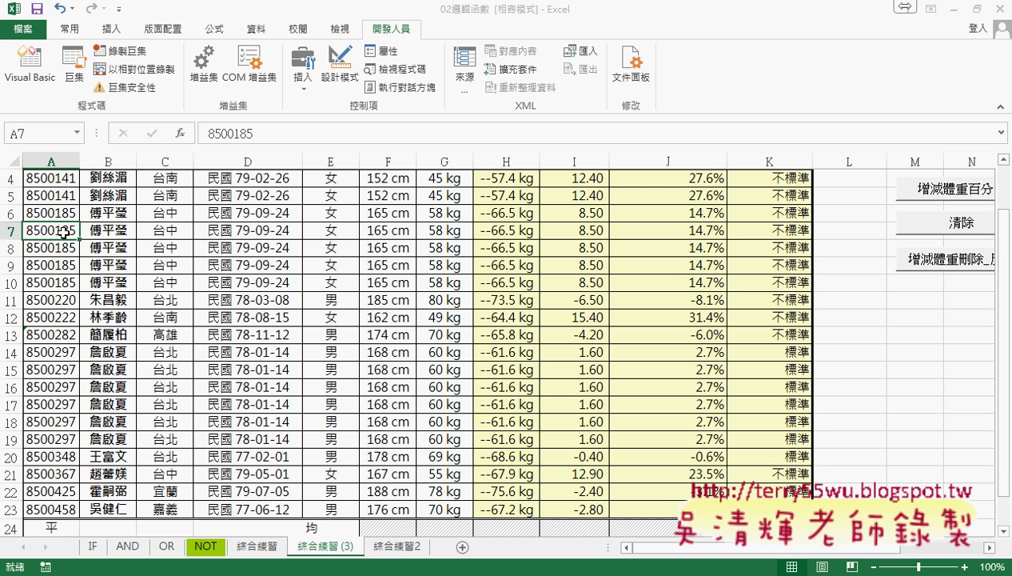
scroll(63, 233, "up", 1)
left_click(60, 255)
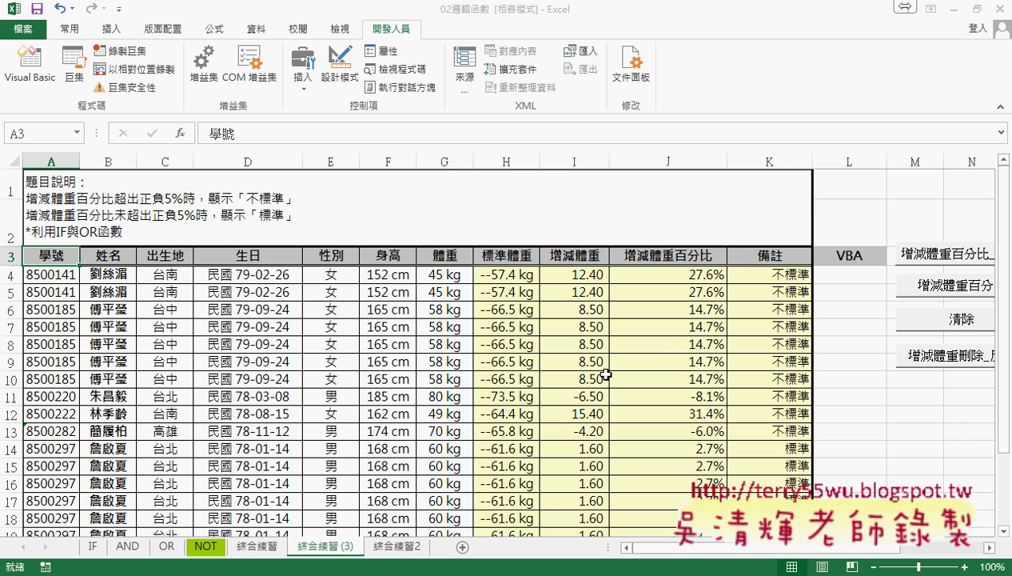
scroll(722, 364, "down", 1)
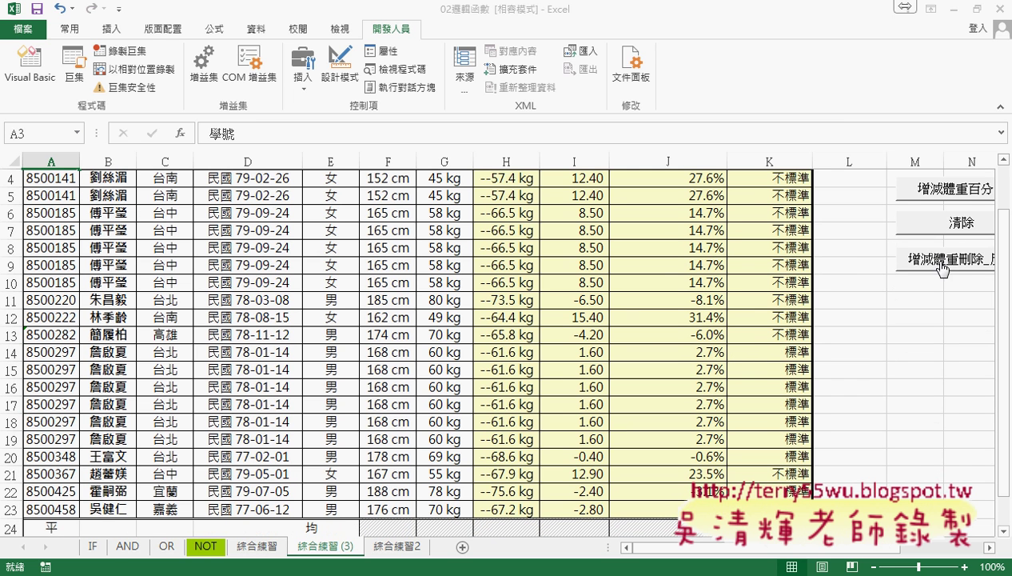
- Open the 增減體重刪除 button's assigned macro in Module1 via 指定巨集 > 編輯
right_click(939, 261)
left_click(876, 390)
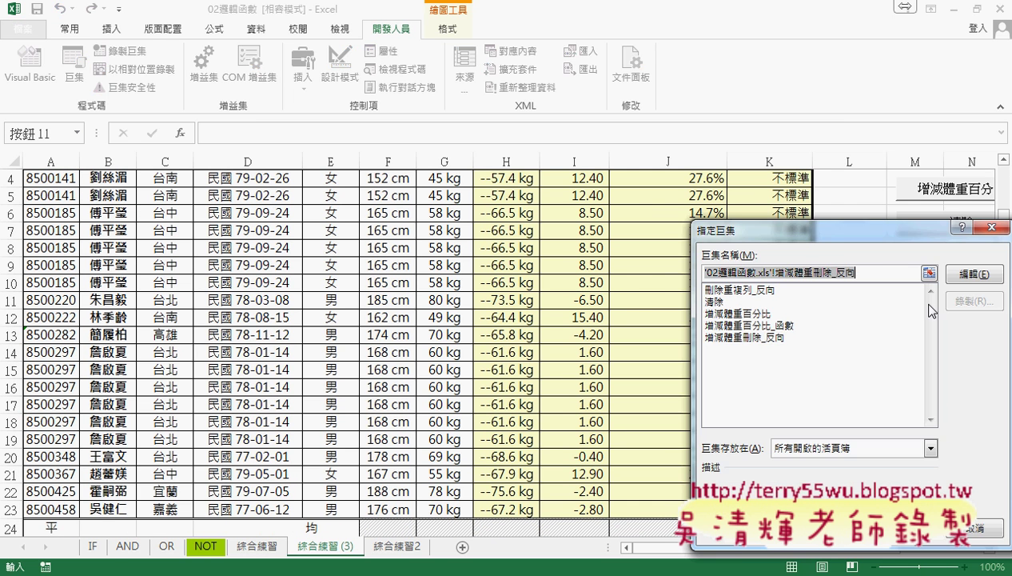
left_click(957, 276)
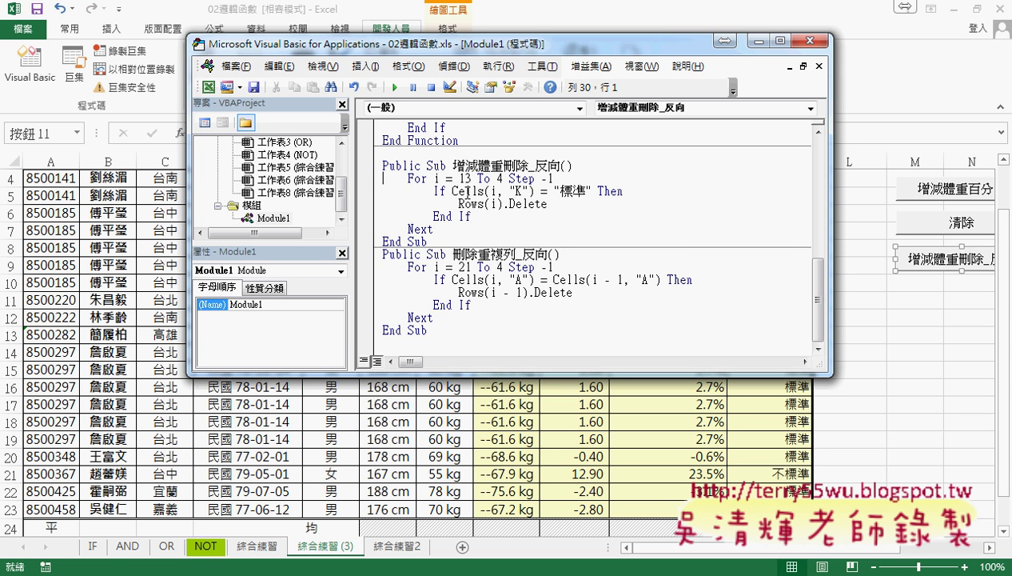
- Highlight the duplicate-row loop code, delete it and restore it with undo, then deselect
left_click_drag(381, 165, 432, 242)
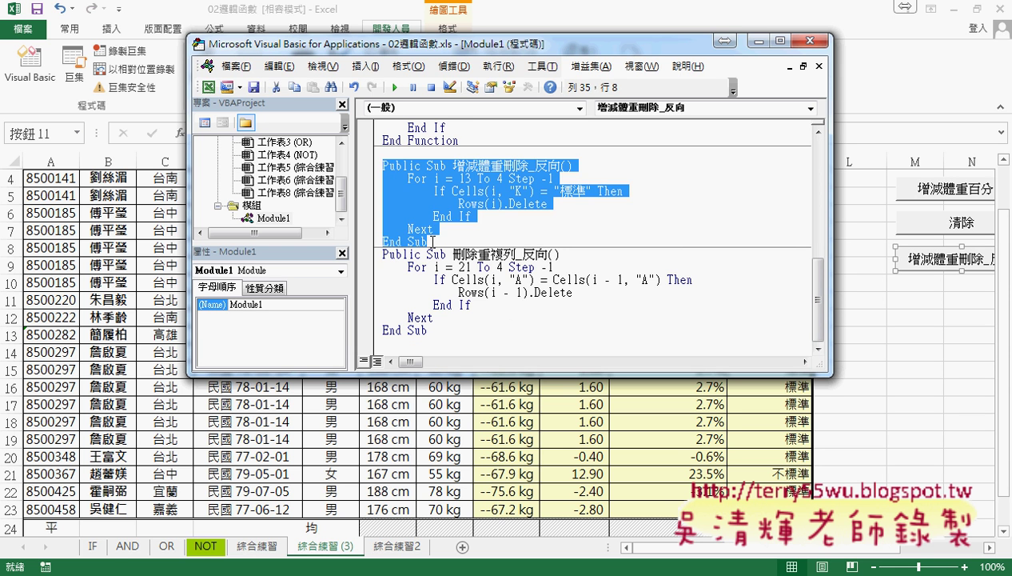
left_click_drag(432, 317, 365, 275)
key("Delete")
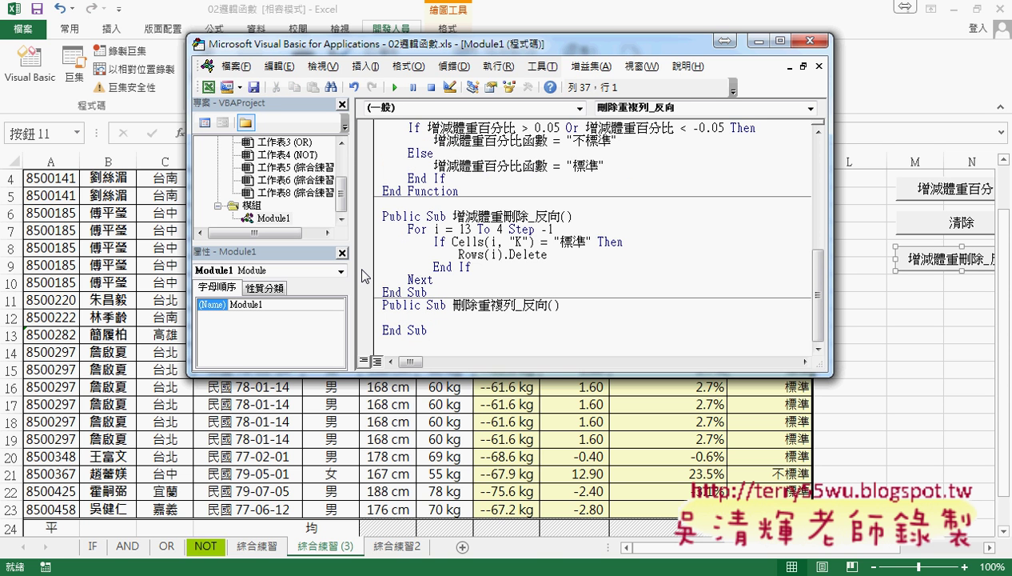
key("ctrl+z")
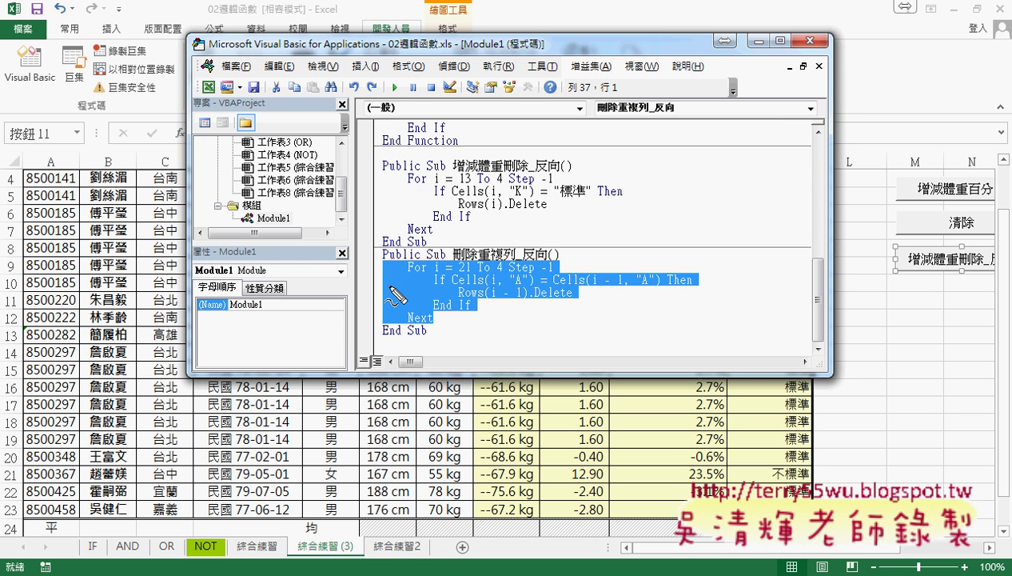
mouse_move(389, 287)
left_mouse_down()
mouse_move(489, 216)
mouse_move(513, 259)
mouse_move(488, 182)
left_mouse_up()
mouse_move(484, 175)
left_mouse_down()
mouse_move(532, 171)
mouse_move(476, 270)
mouse_move(569, 270)
left_mouse_up()
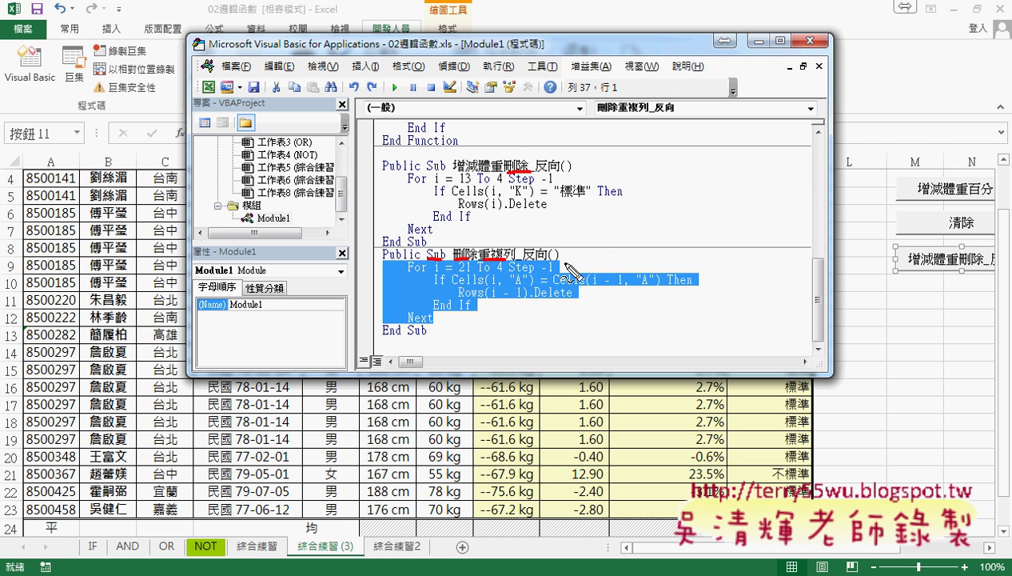
mouse_move(97, 520)
left_mouse_down()
mouse_move(102, 478)
mouse_move(112, 483)
left_mouse_up()
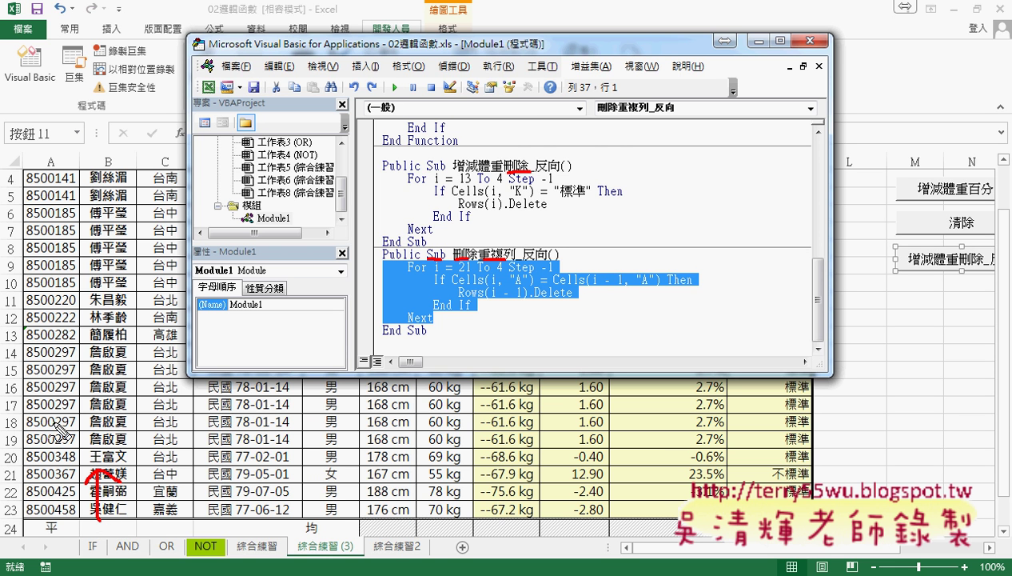
left_click_drag(460, 275, 472, 275)
left_click(409, 334)
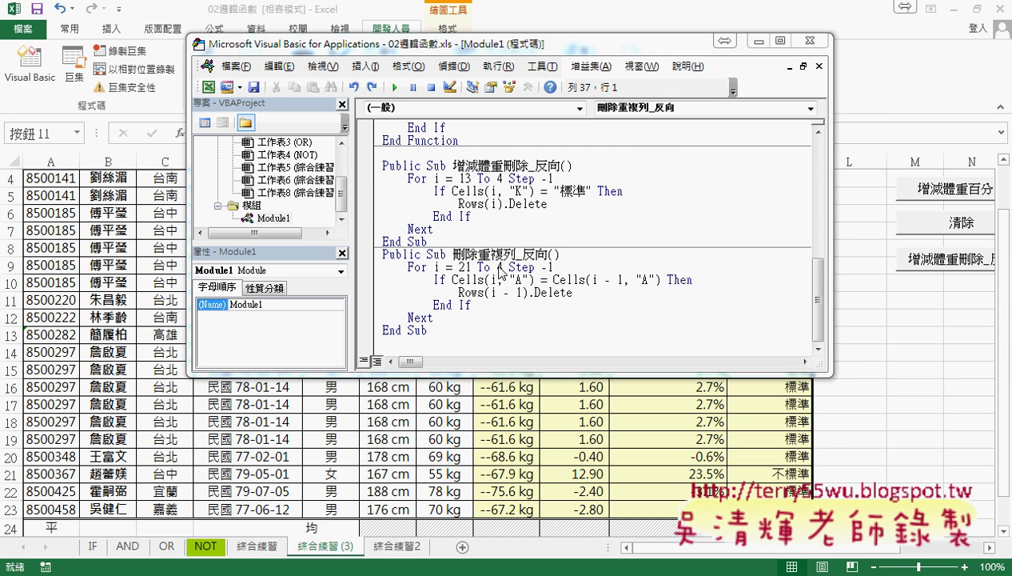
- Edit the loop line to read For i = 23 To 4 Step -1
left_click_drag(435, 319, 383, 266)
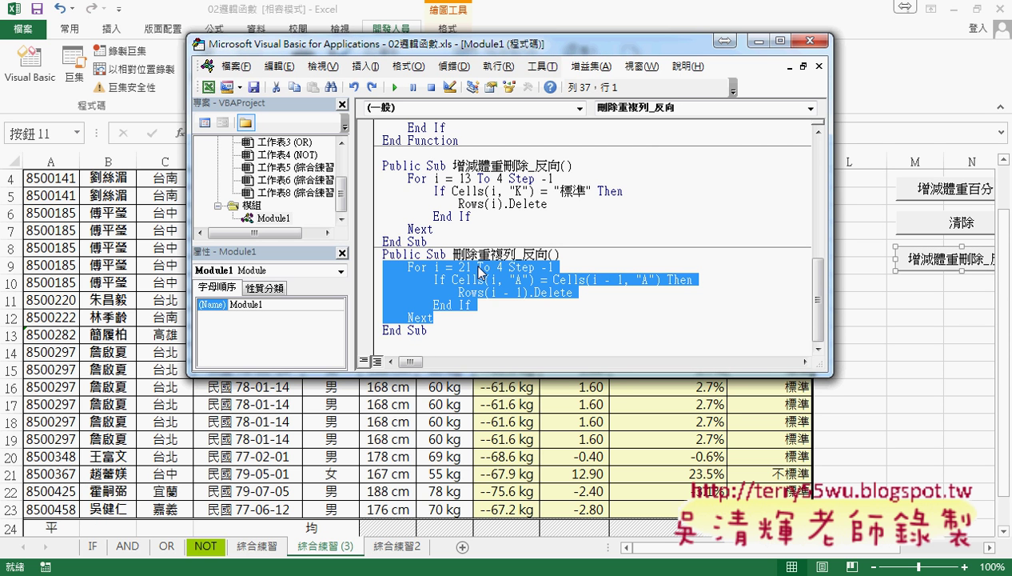
key("Right")
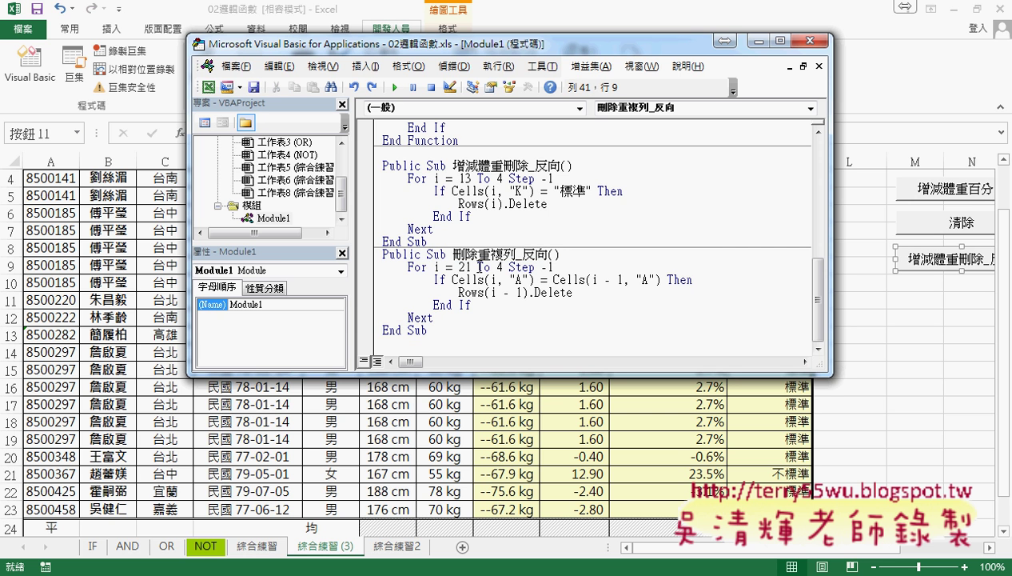
key("Up")
key("Up")
key("Up")
key("Up")
key("Right")
key("Right")
key("Right")
key("Right")
key("Right")
key("Delete")
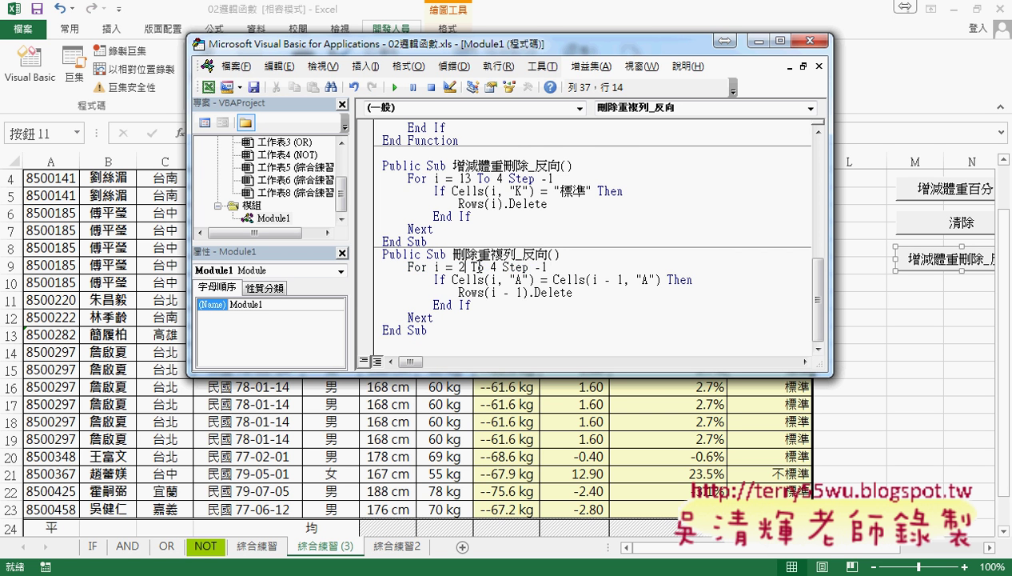
type("3")
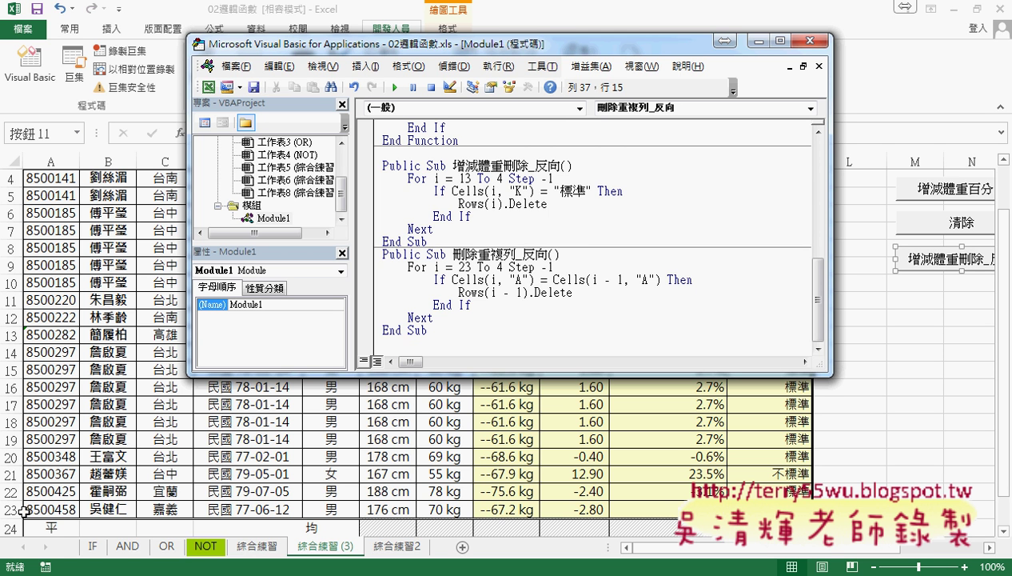
double_click(500, 267)
key("End")
mouse_move(76, 450)
left_mouse_down()
mouse_move(17, 449)
mouse_move(61, 432)
left_mouse_up()
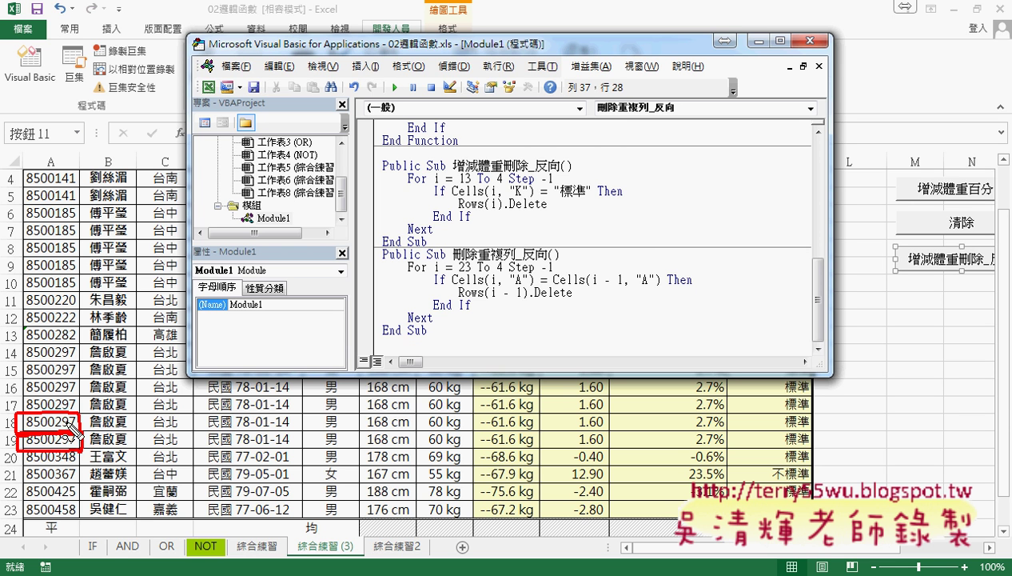
- Annotate the loop code, then toggle a breakpoint on the Rows(i - 1).Delete line
left_click_drag(80, 422, 172, 422)
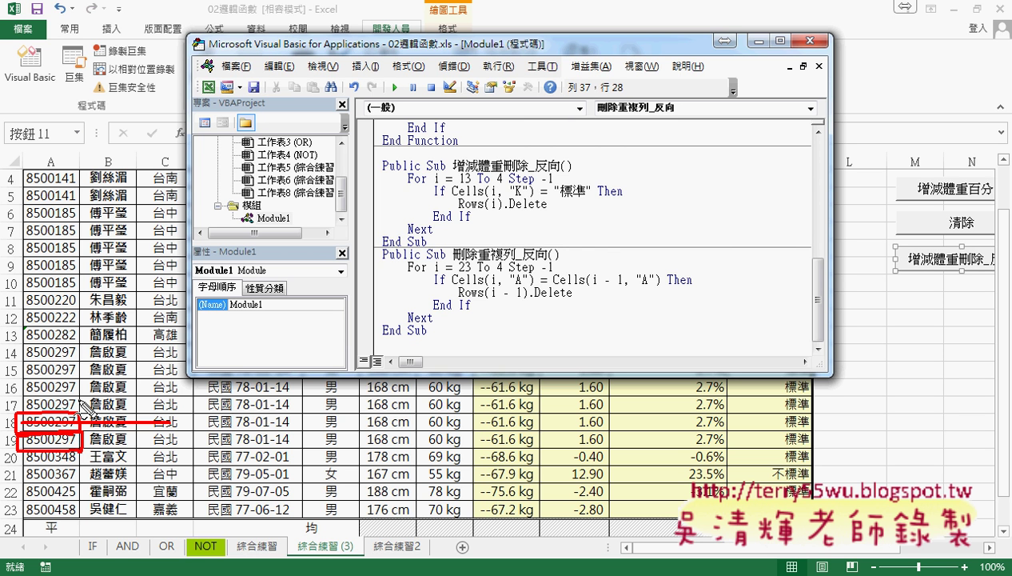
left_click_drag(26, 405, 136, 405)
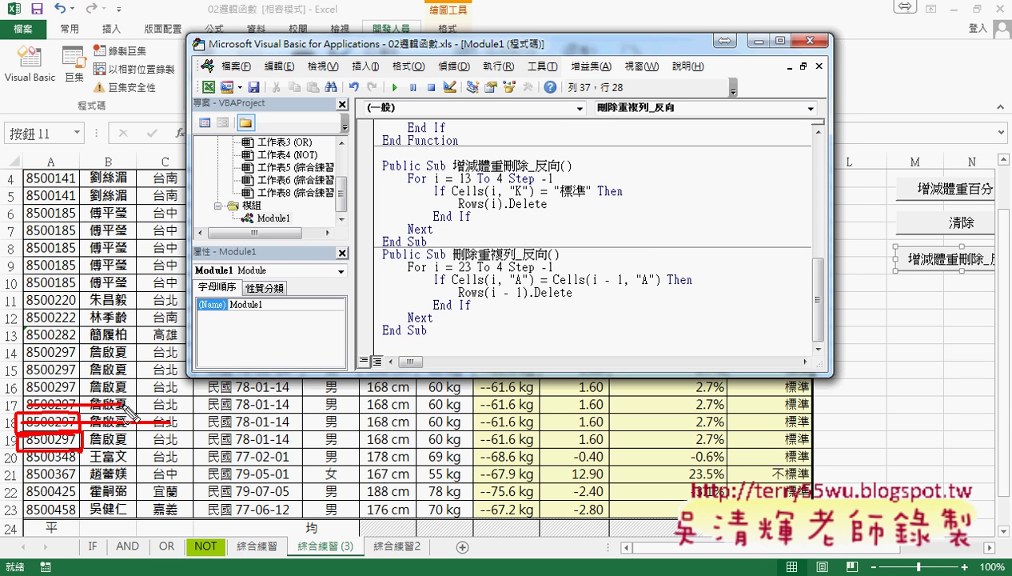
left_click_drag(29, 387, 130, 387)
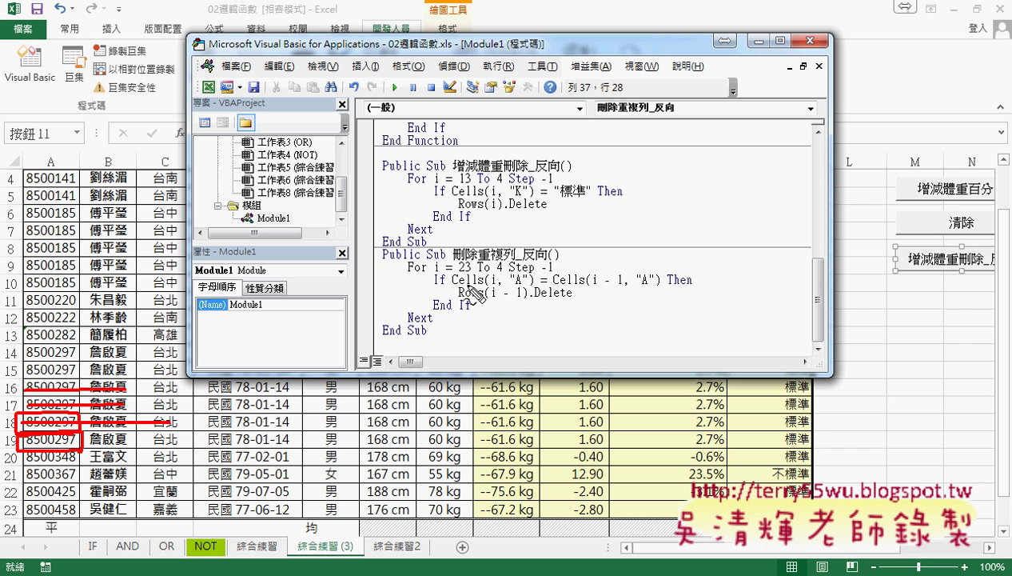
left_click_drag(453, 283, 496, 285)
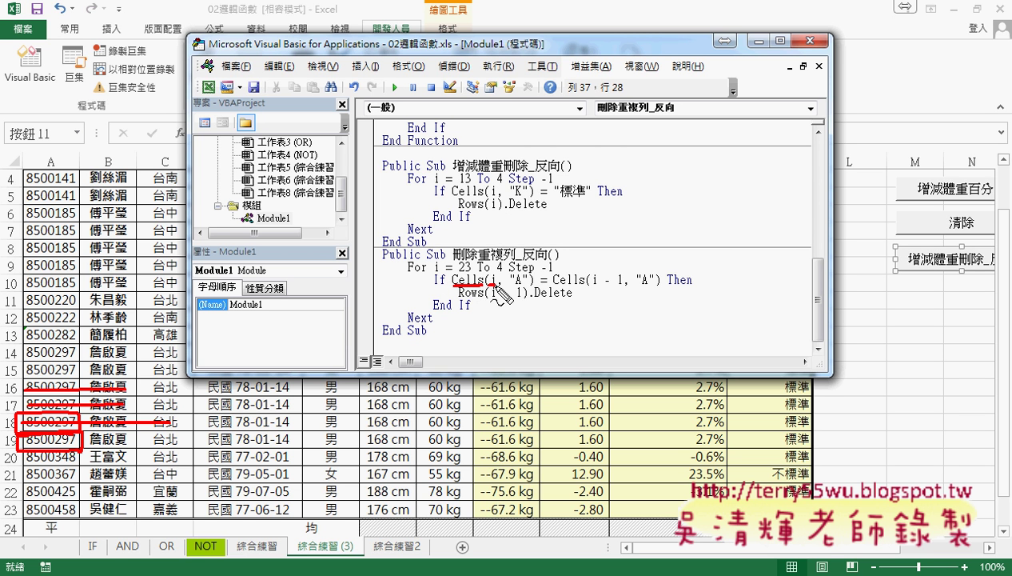
left_click_drag(45, 168, 58, 171)
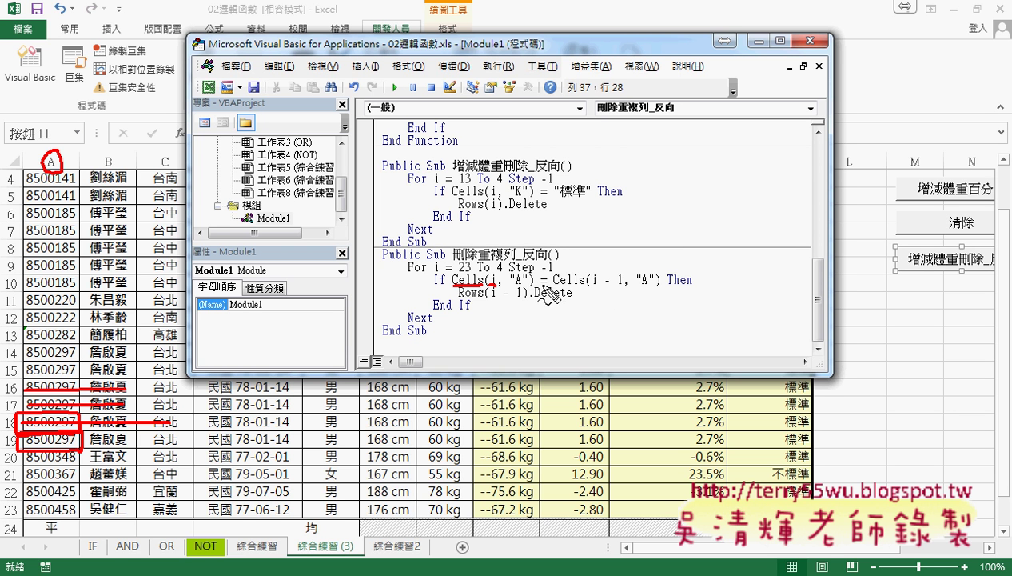
mouse_move(450, 283)
left_mouse_down()
mouse_move(551, 274)
mouse_move(515, 288)
left_mouse_up()
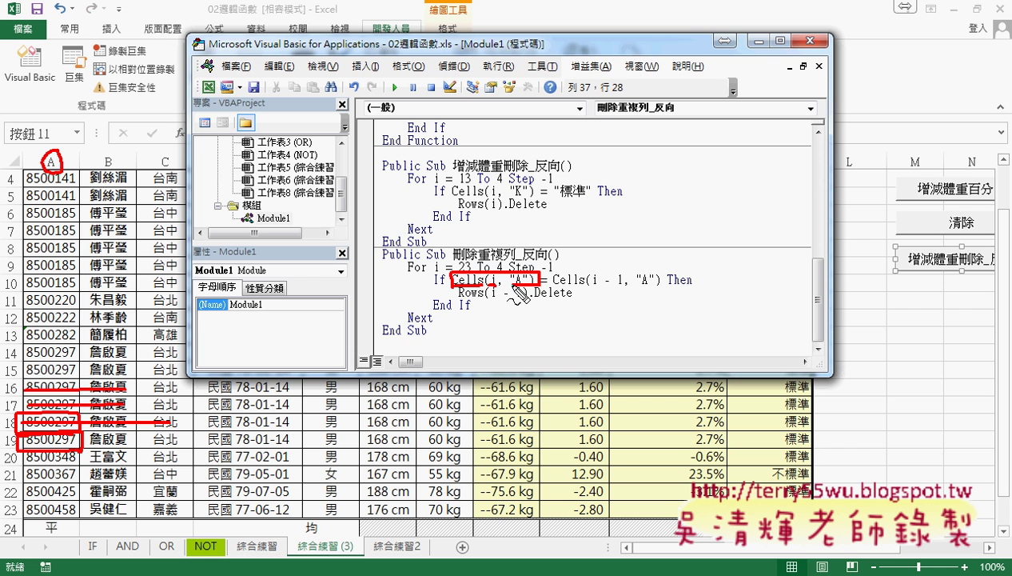
left_click_drag(616, 286, 627, 287)
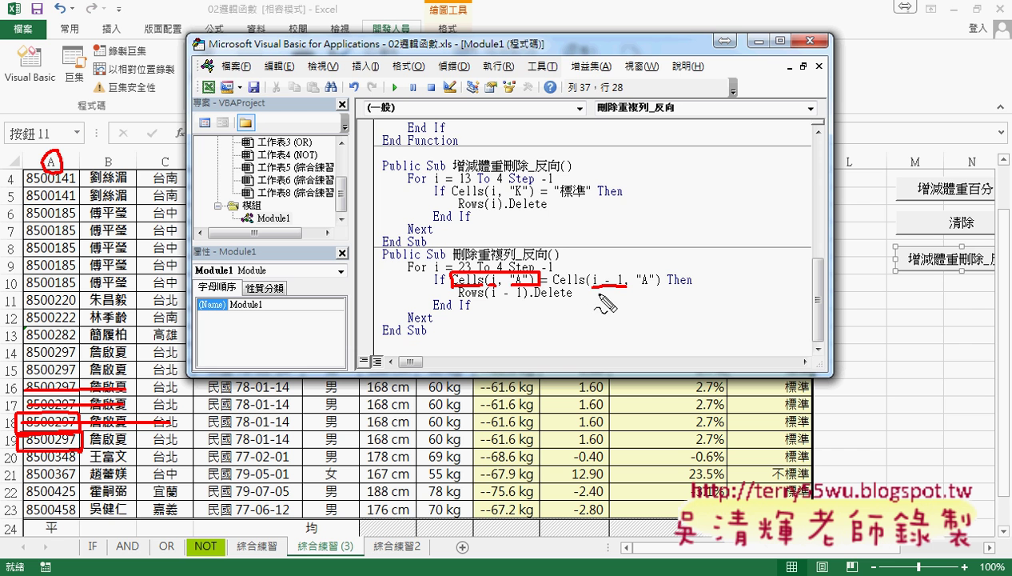
left_click_drag(588, 276, 626, 286)
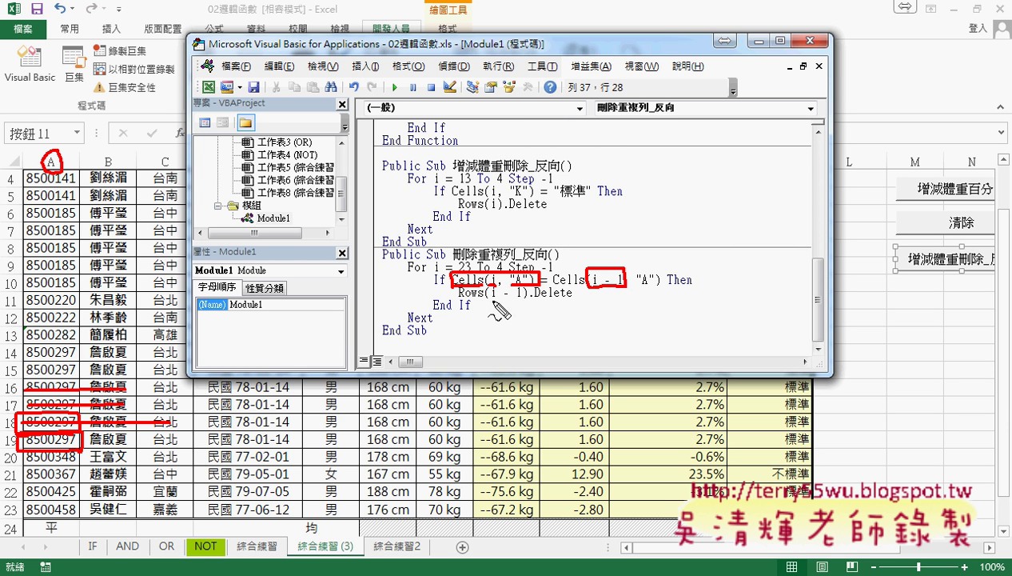
left_click_drag(491, 303, 573, 302)
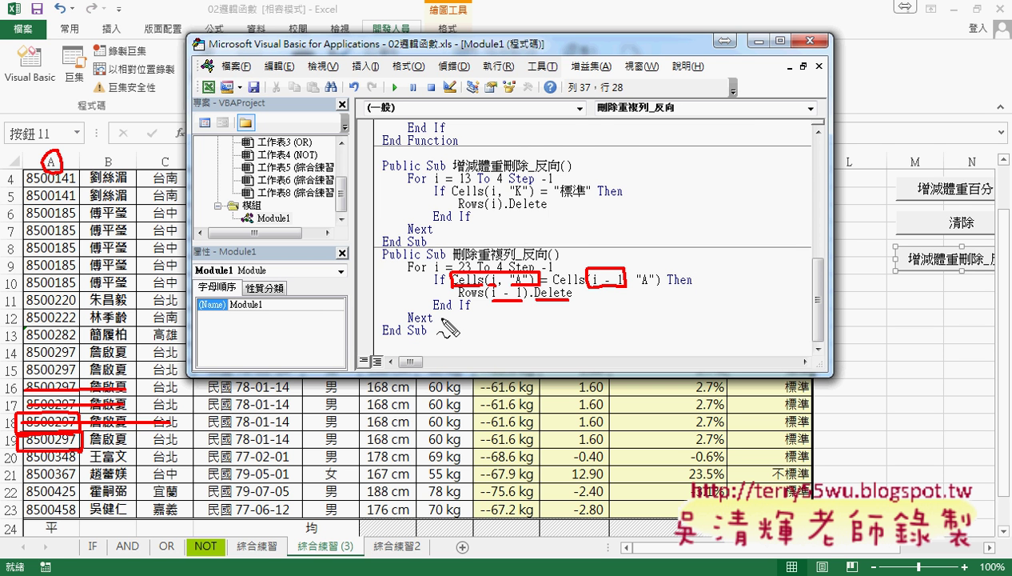
key("Escape")
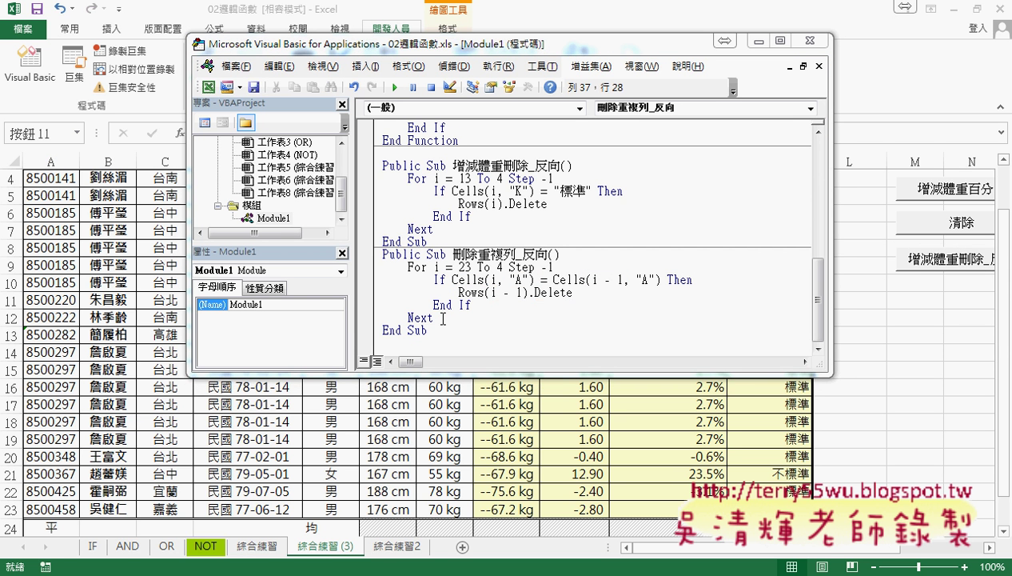
left_click(369, 293)
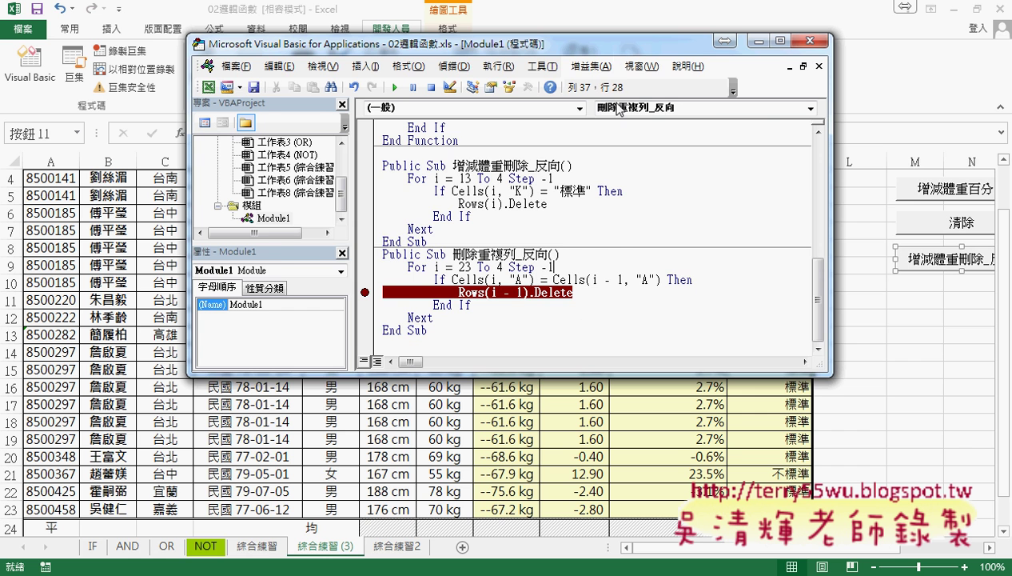
- Ctrl-drag the 綜合練習 (3) tab to create 綜合練習 (4), then return to the VBA code
left_click_drag(615, 50, 718, 53)
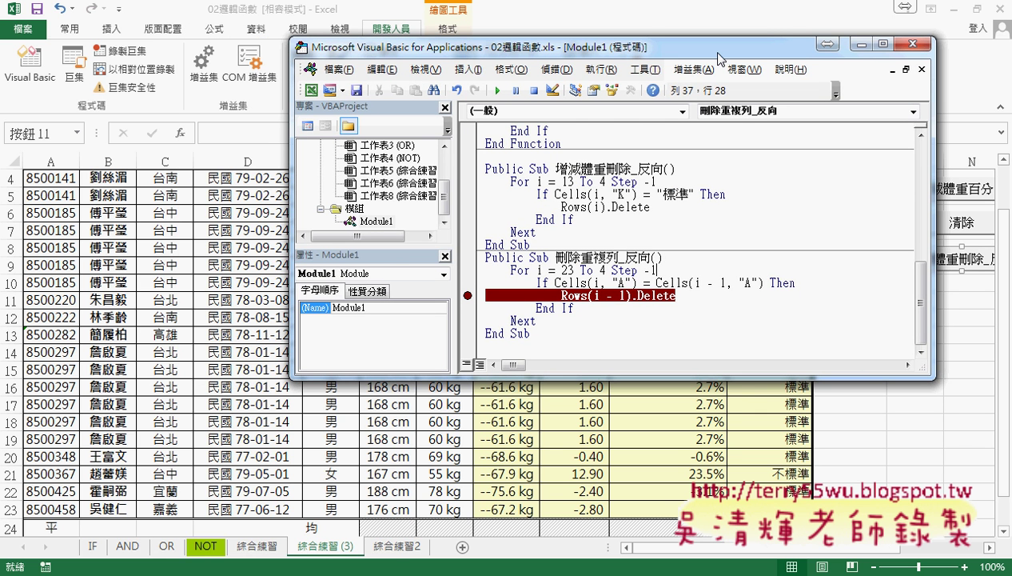
left_click(352, 551)
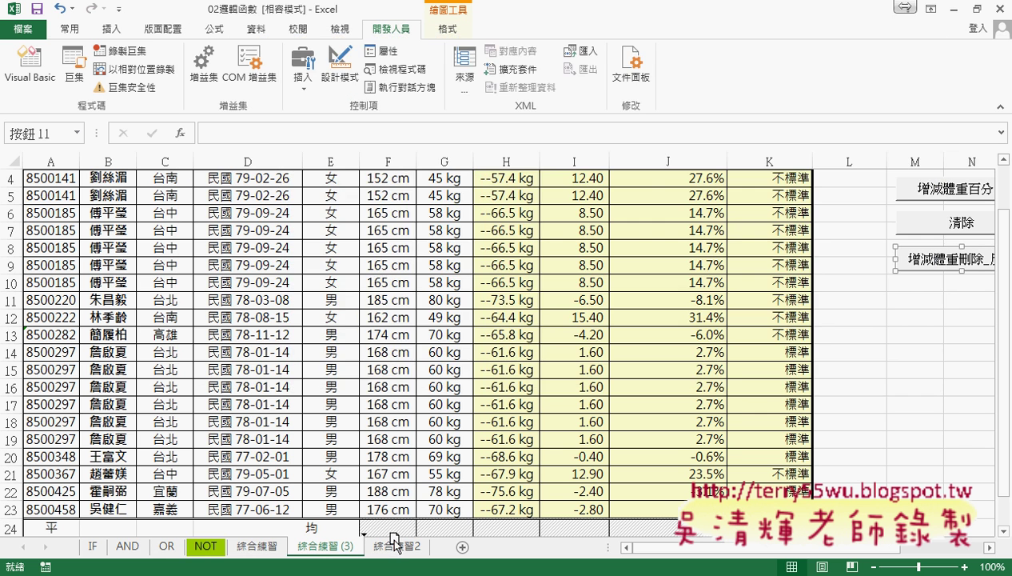
left_click_drag(394, 542, 395, 545)
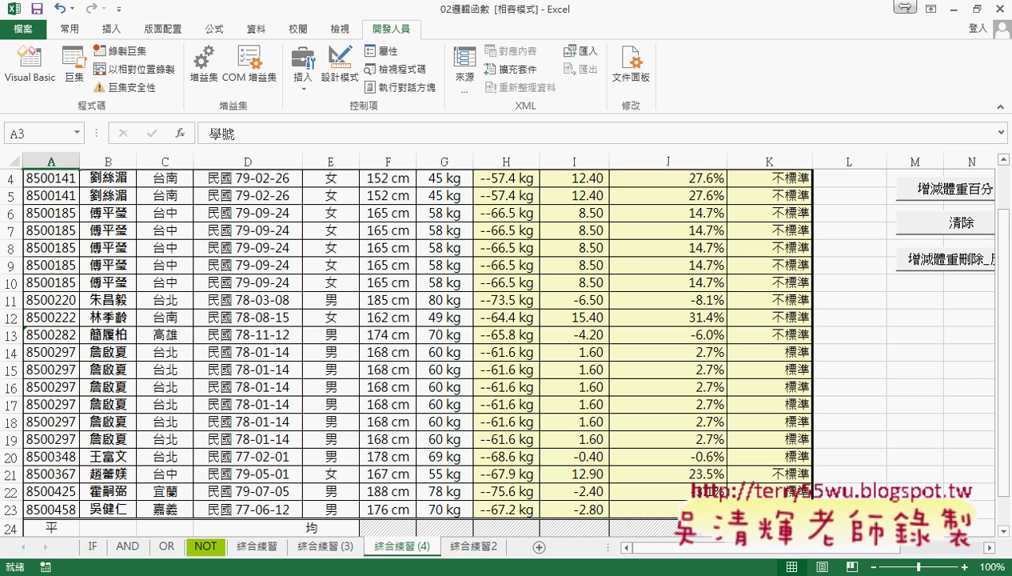
left_click(344, 503)
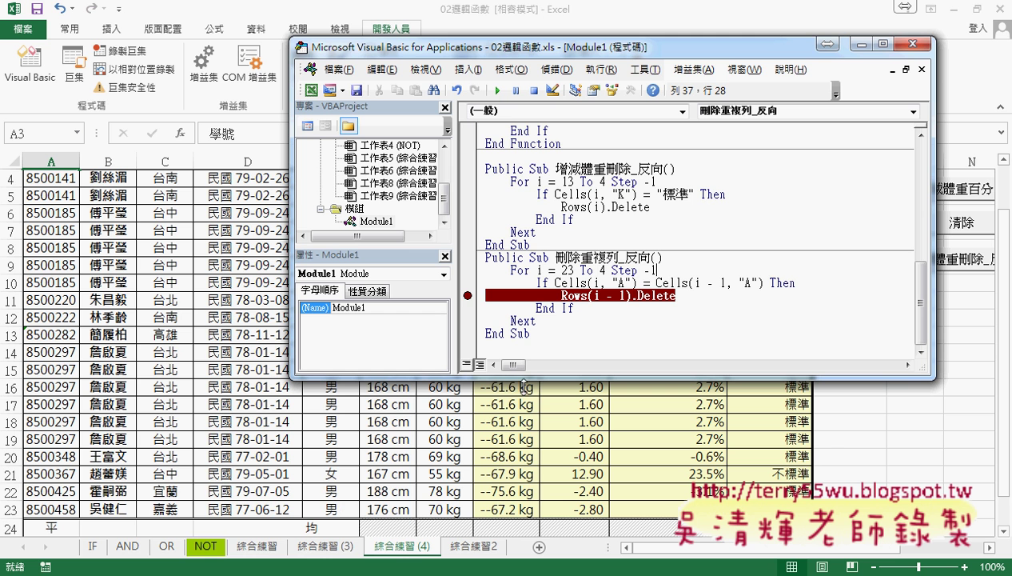
- Run 刪除重複列_反向 on 綜合練習 (4) so it pauses at the Rows(i - 1).Delete breakpoint
left_click(670, 295)
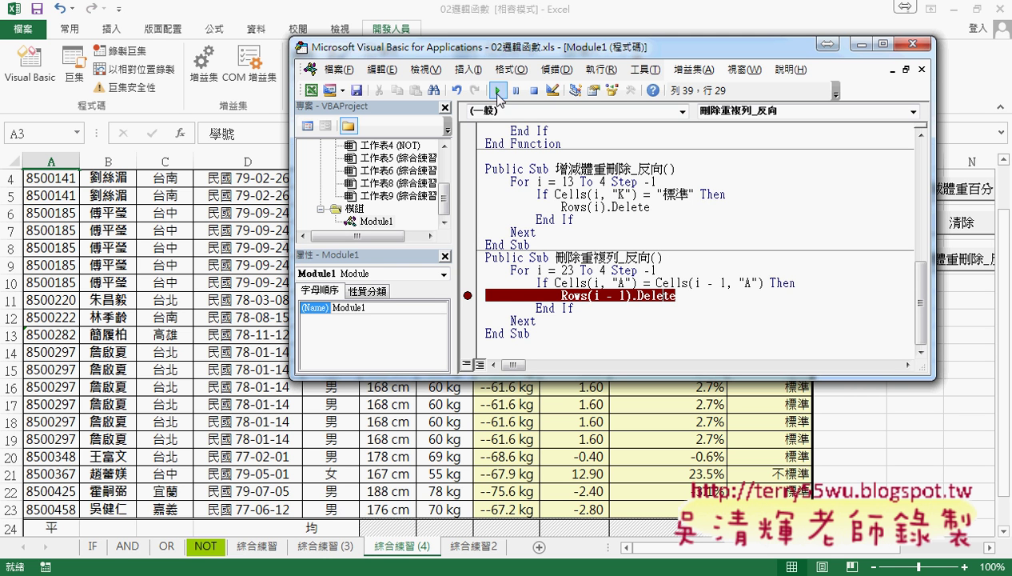
left_click(498, 90)
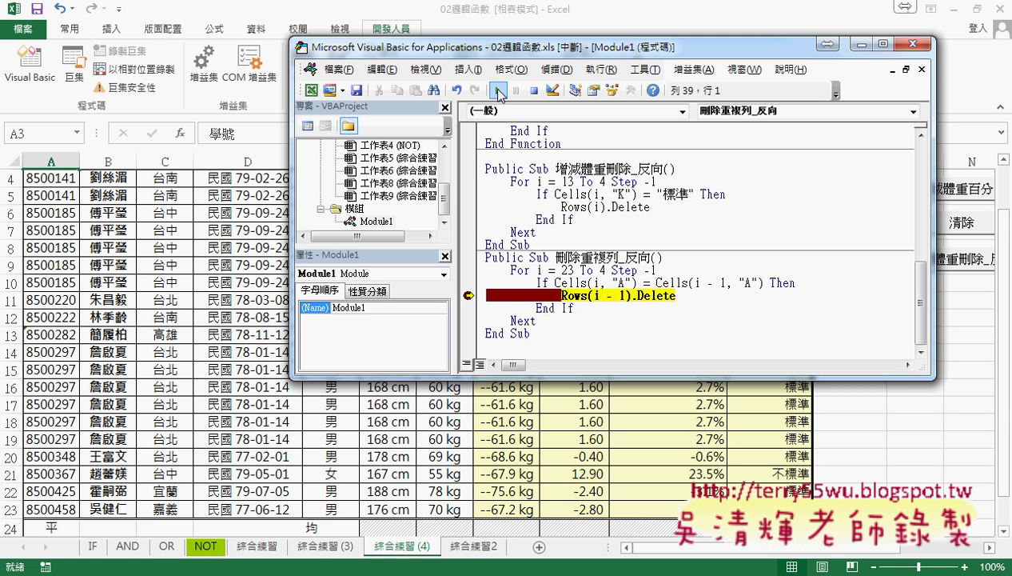
mouse_move(589, 296)
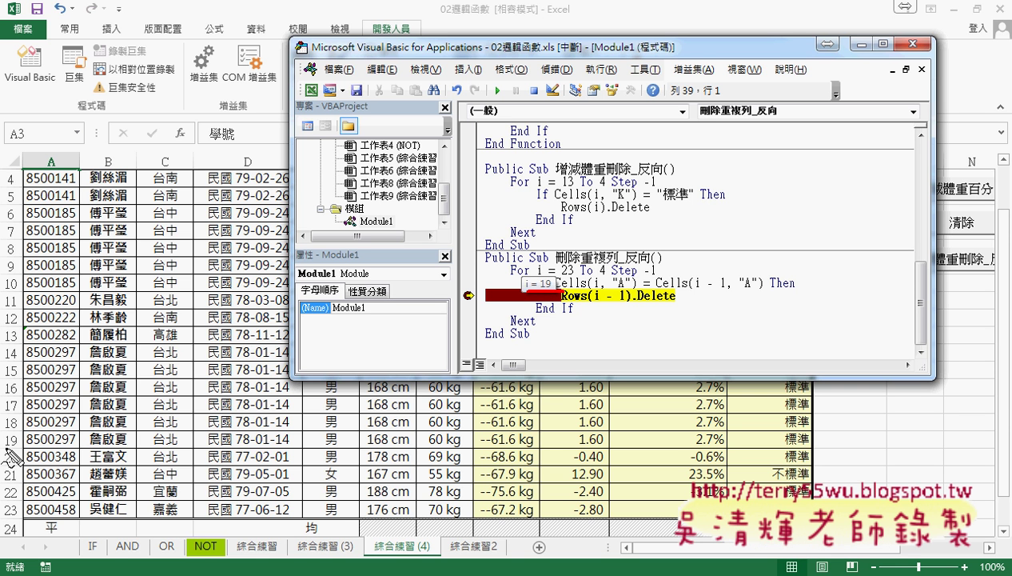
left_click_drag(7, 448, 96, 448)
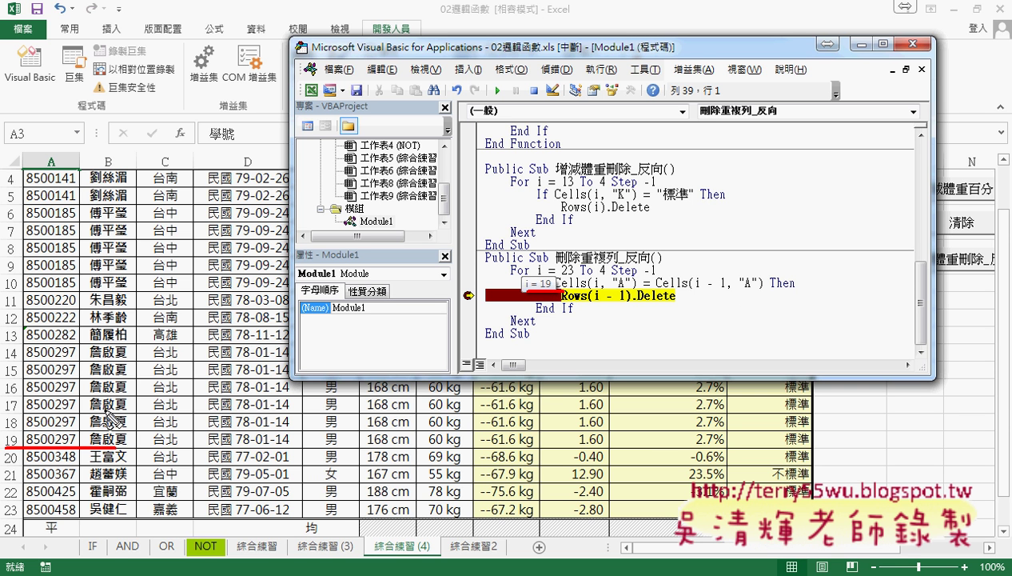
left_click_drag(22, 449, 65, 452)
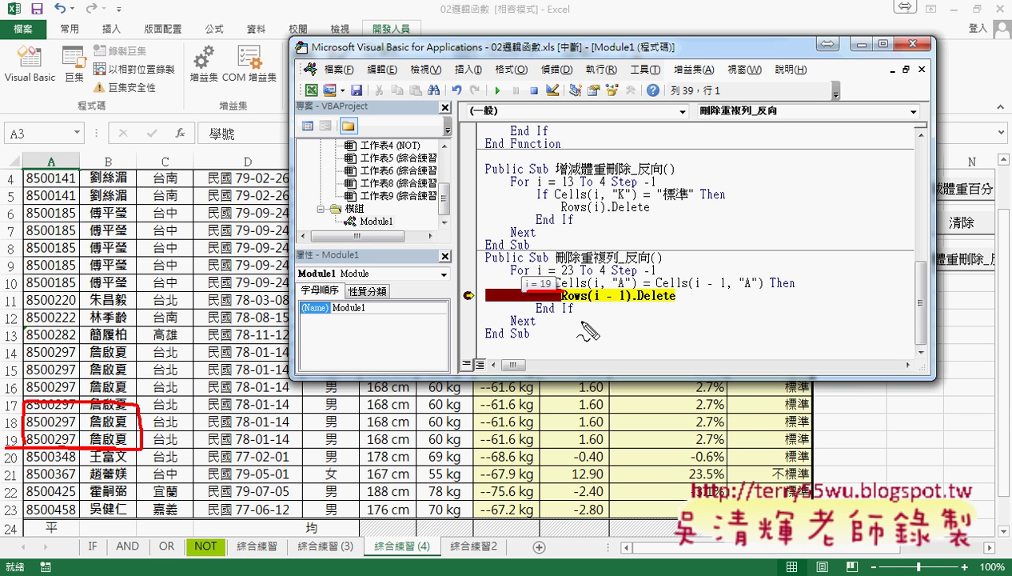
left_click_drag(570, 306, 636, 304)
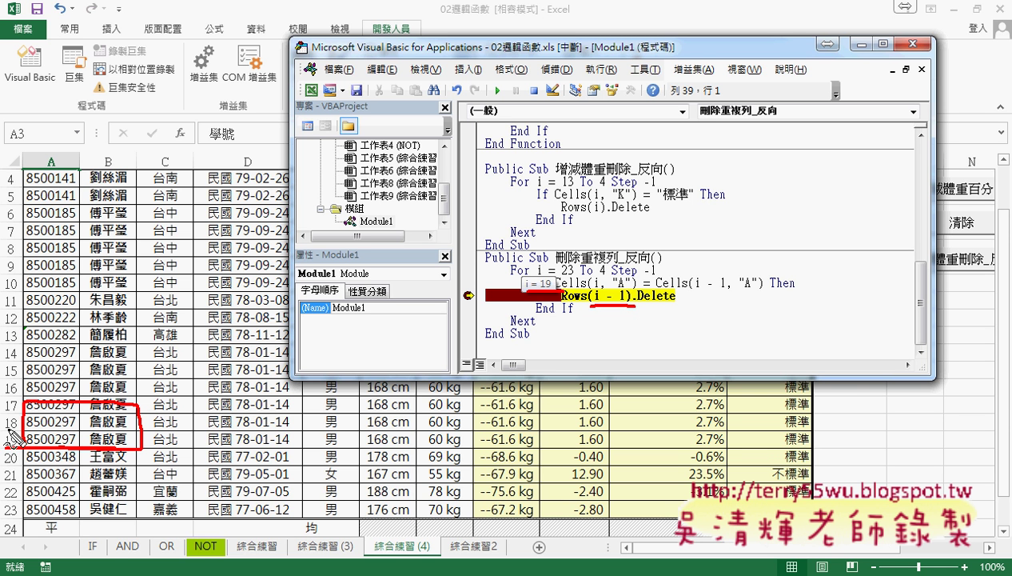
left_click_drag(24, 417, 128, 416)
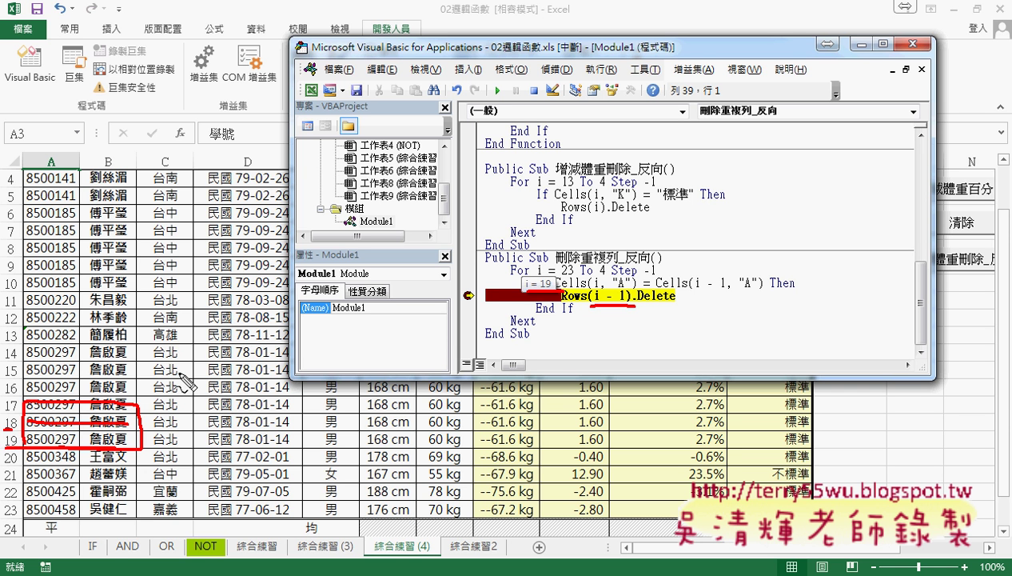
key("Escape")
left_click(701, 297)
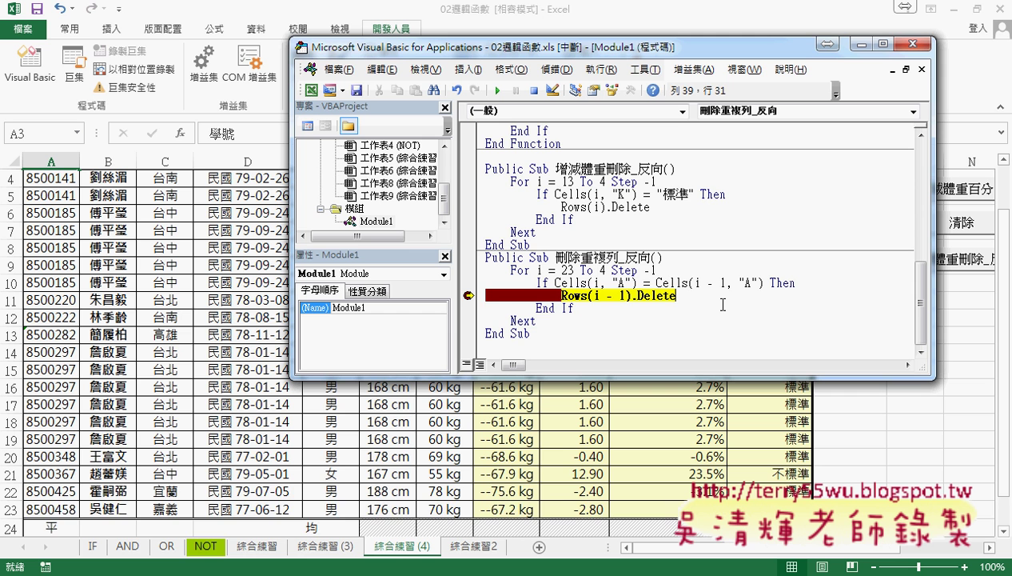
- Step through the loop with F8, deleting the repeated 8500297 rows until data ends at row 18
key("F8")
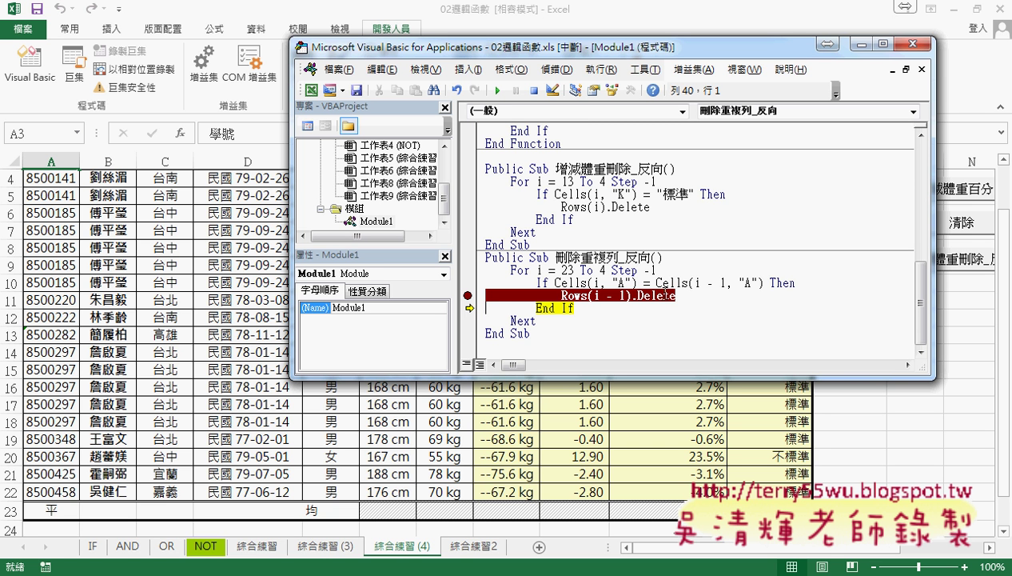
key("F8")
key("F8")
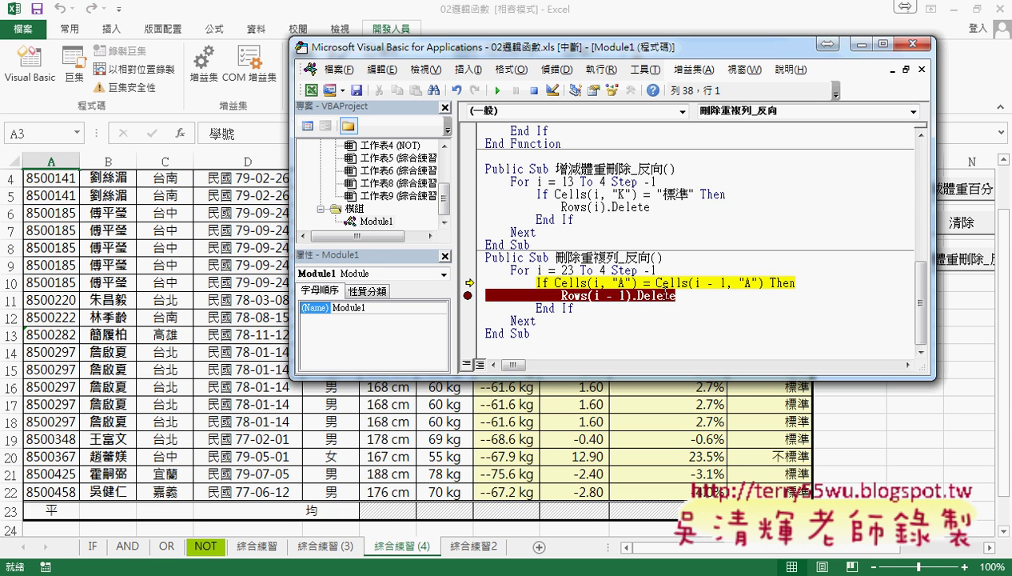
key("F8")
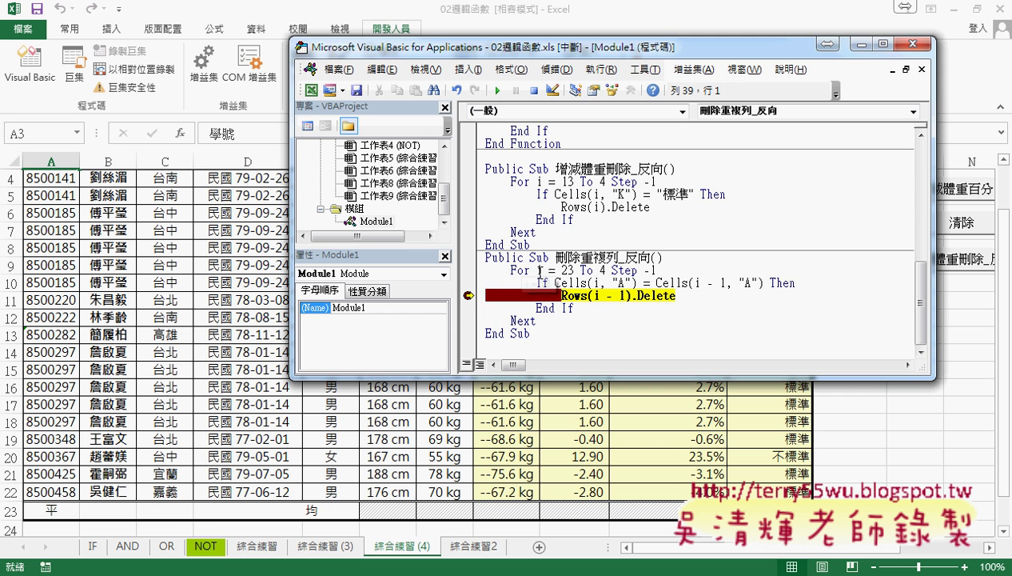
mouse_move(540, 271)
key("F8")
key("F8")
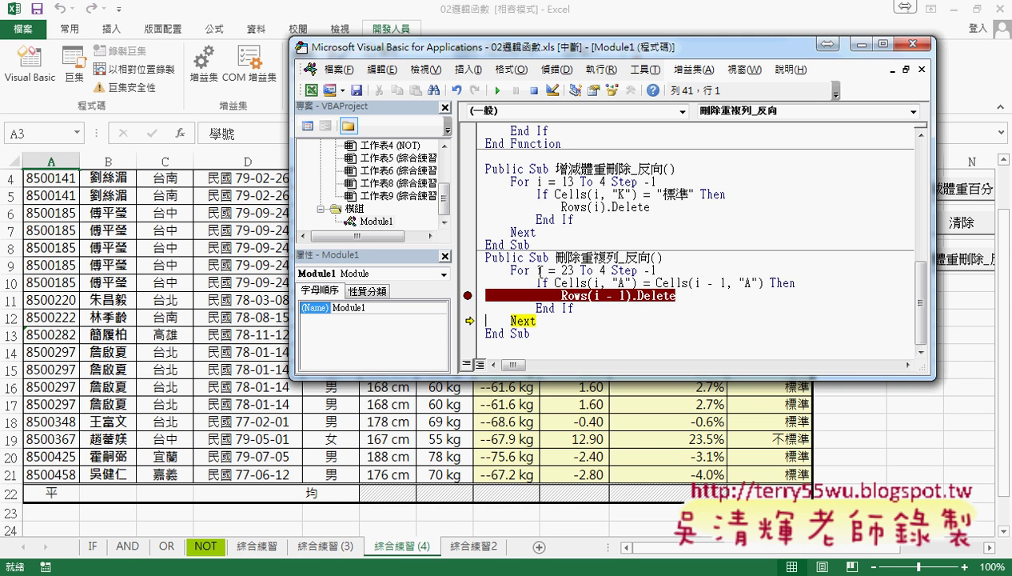
key("F8")
key("F8")
key("F8")
key("F8")
key("F8")
key("F8")
key("F8")
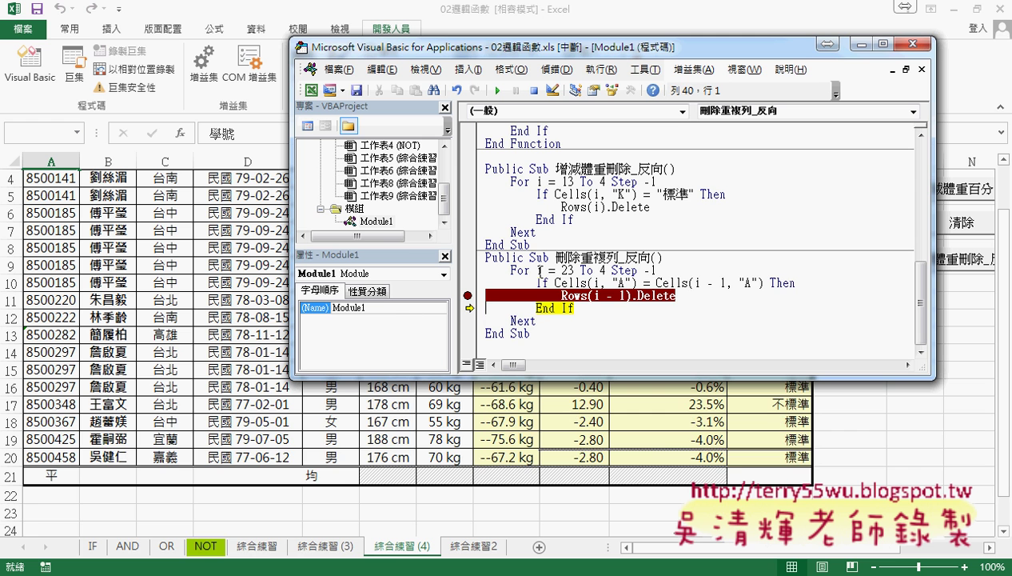
key("F8")
key("F8")
key("F8")
key("F8")
key("F8")
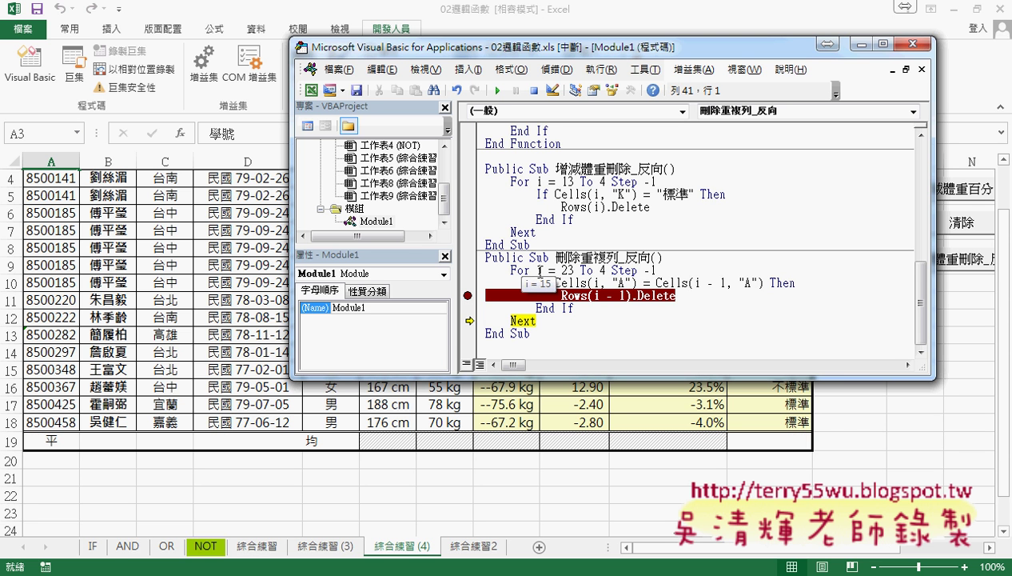
key("F8")
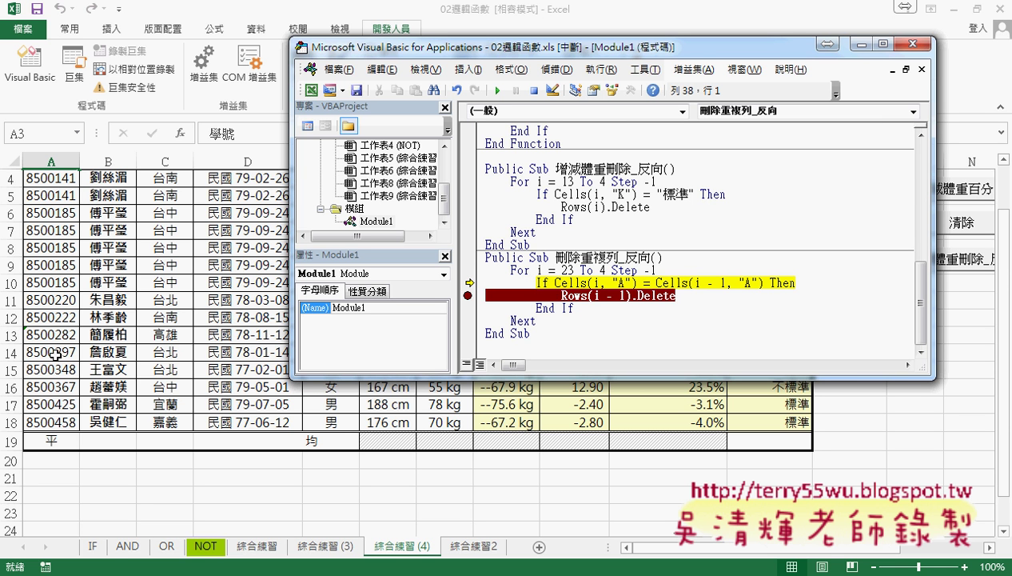
key("F8")
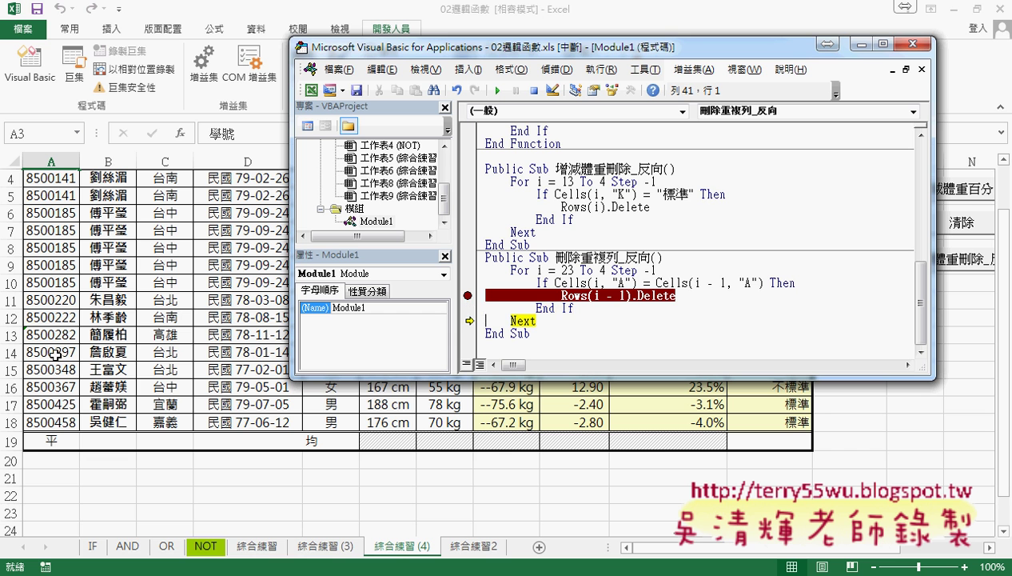
key("F8")
key("F8")
key("F8")
key("F8")
key("F8")
key("F8")
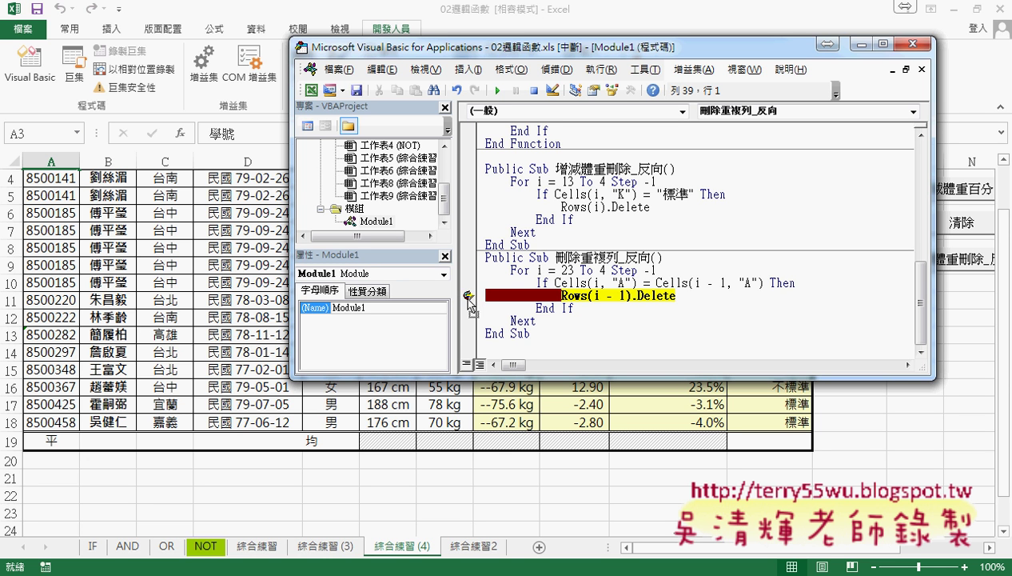
- Clear the breakpoint, let the macro finish, and select A4:B13 to check the 10 unique students
left_click(468, 296)
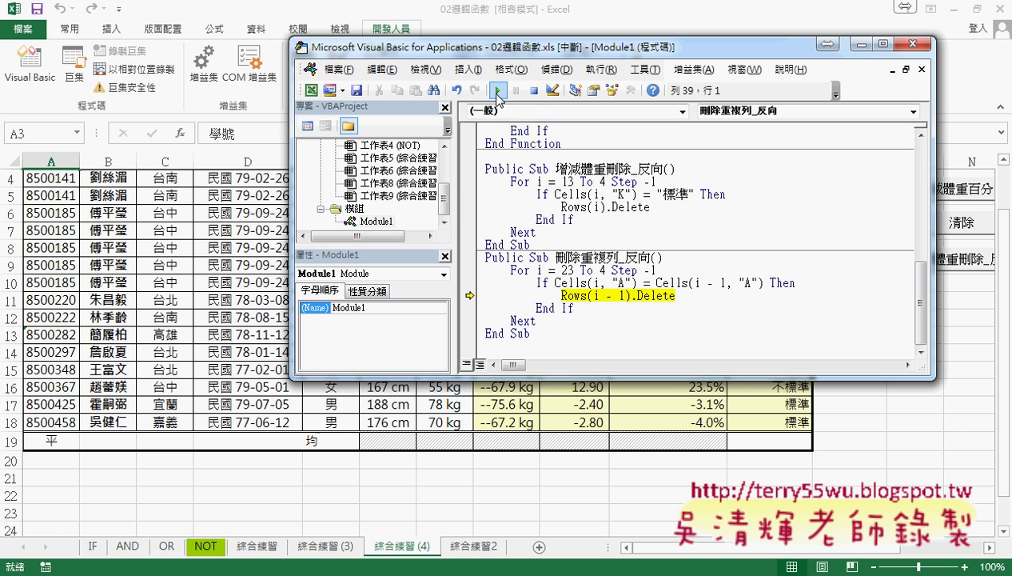
left_click(497, 90)
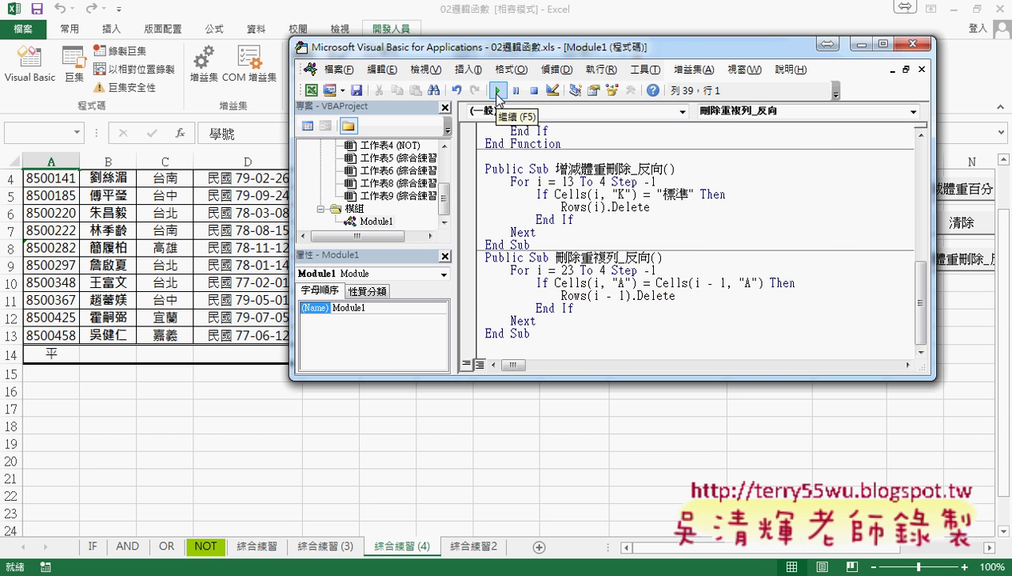
left_click(492, 460)
scroll(380, 403, "up", 2)
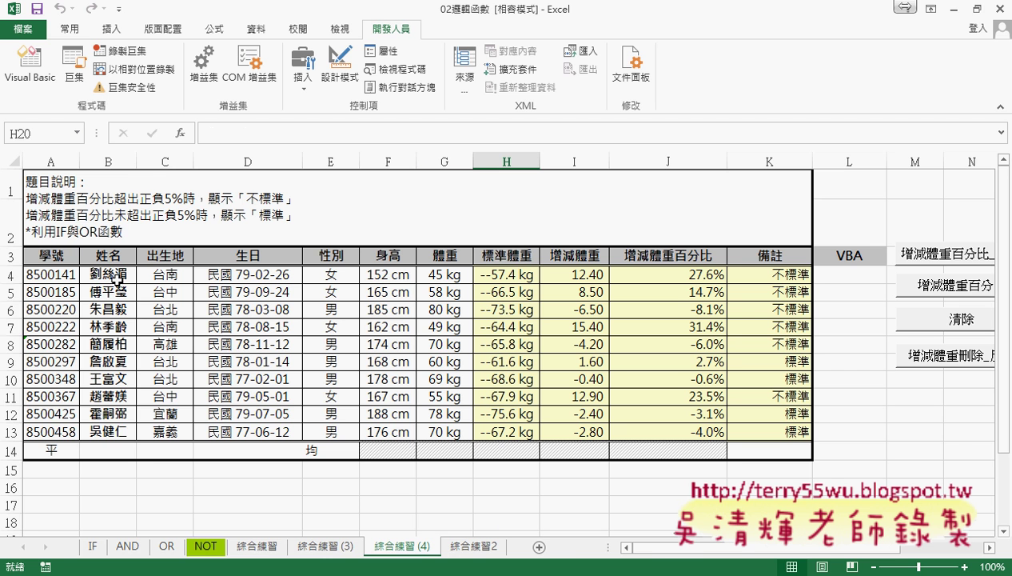
mouse_move(116, 276)
left_mouse_down()
mouse_move(74, 432)
mouse_move(50, 433)
left_mouse_up()
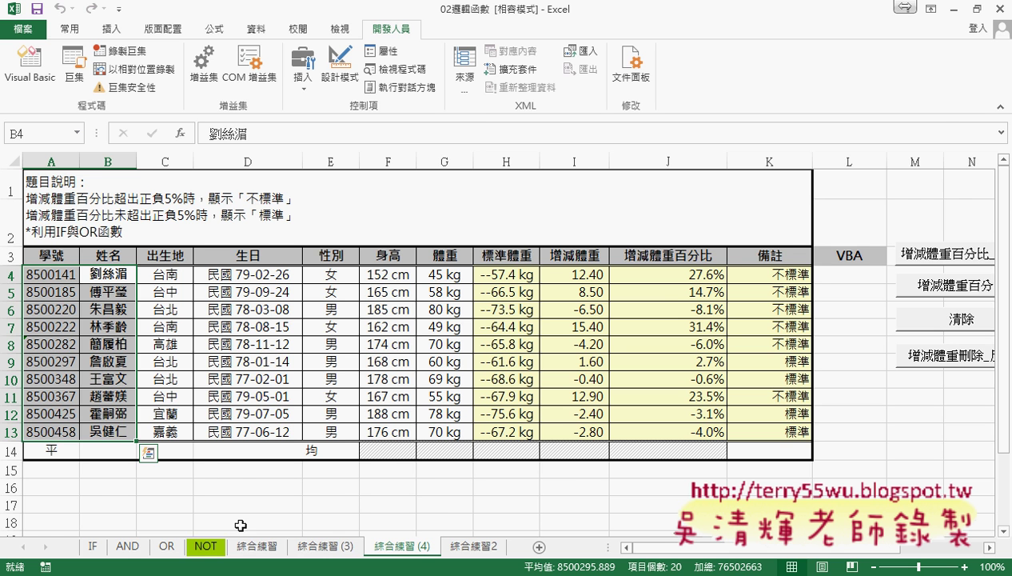
- Switch to 綜合練習 (3) and open the Module1 code at the 刪除重複列_反向 macro
left_click(332, 550)
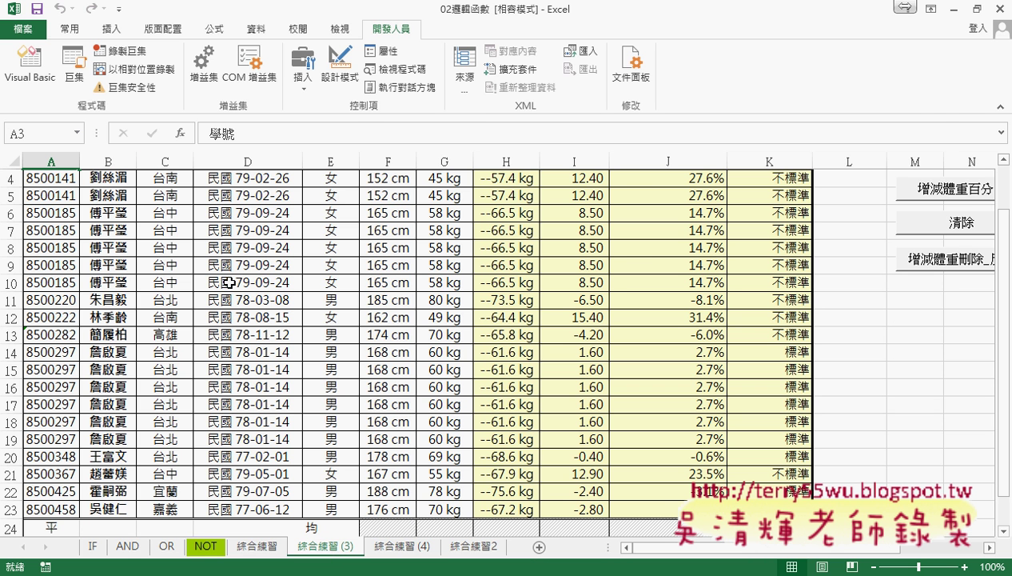
left_click(30, 64)
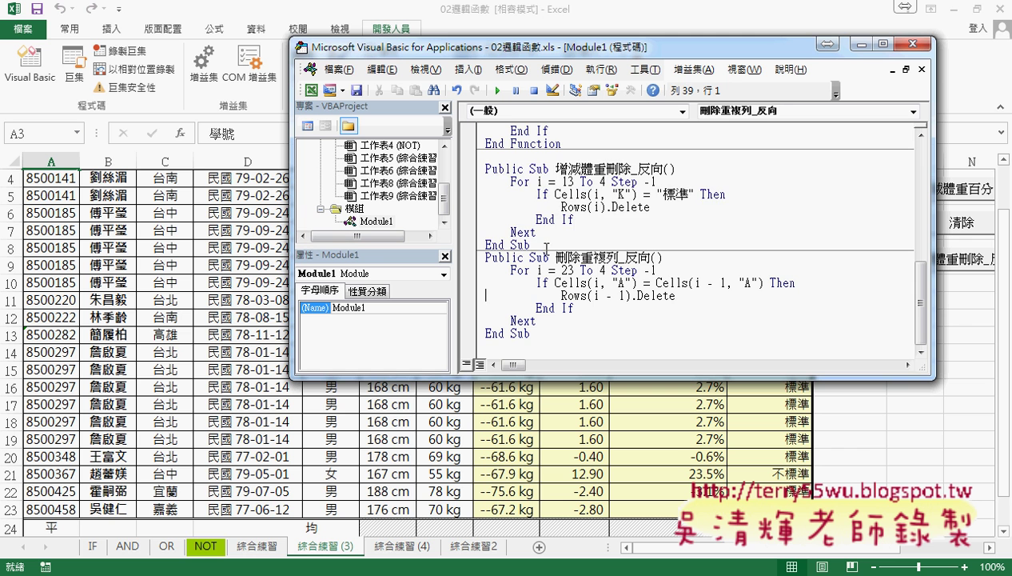
left_click_drag(530, 244, 478, 168)
left_click(546, 345)
- Mark the i - 1 offsets, then select and copy the whole 刪除重複列_反向 Sub
left_click_drag(694, 283, 727, 282)
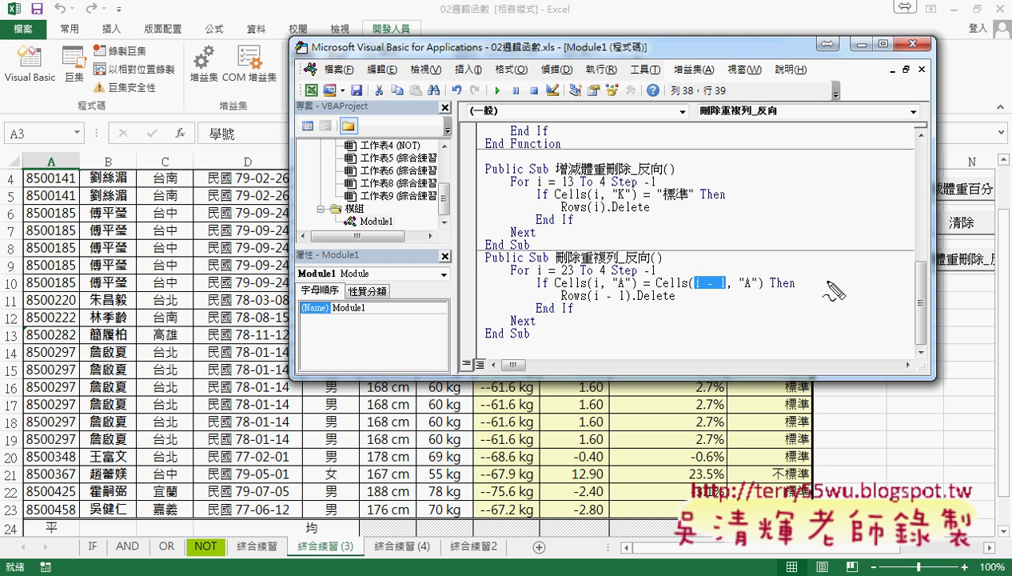
left_click_drag(729, 290, 692, 290)
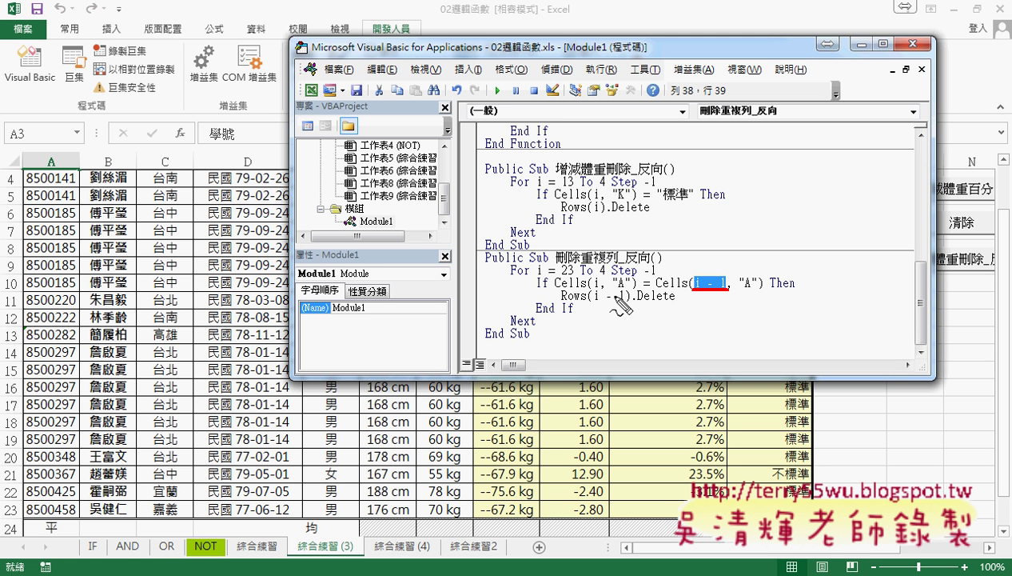
left_click_drag(624, 303, 585, 302)
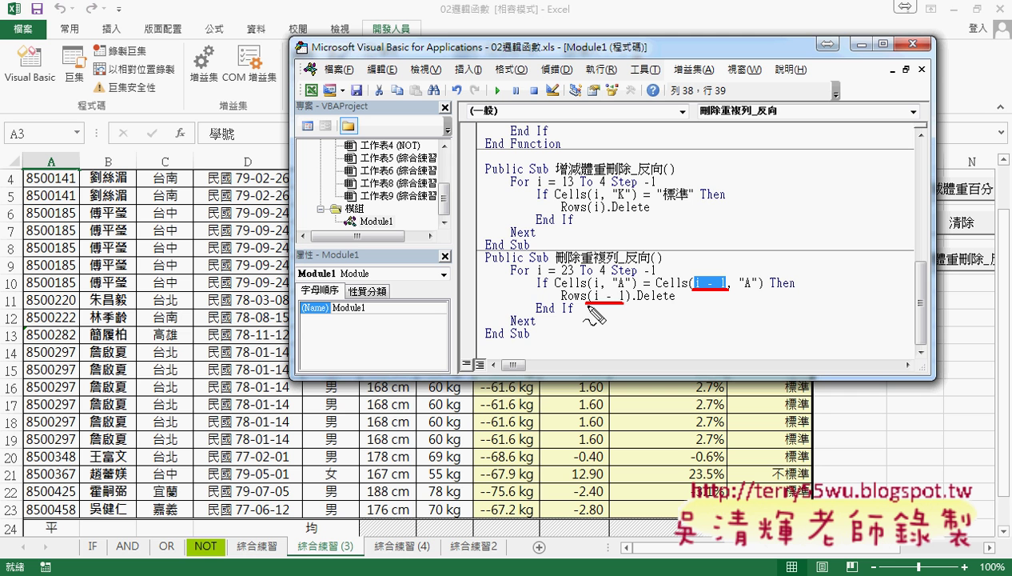
key("Escape")
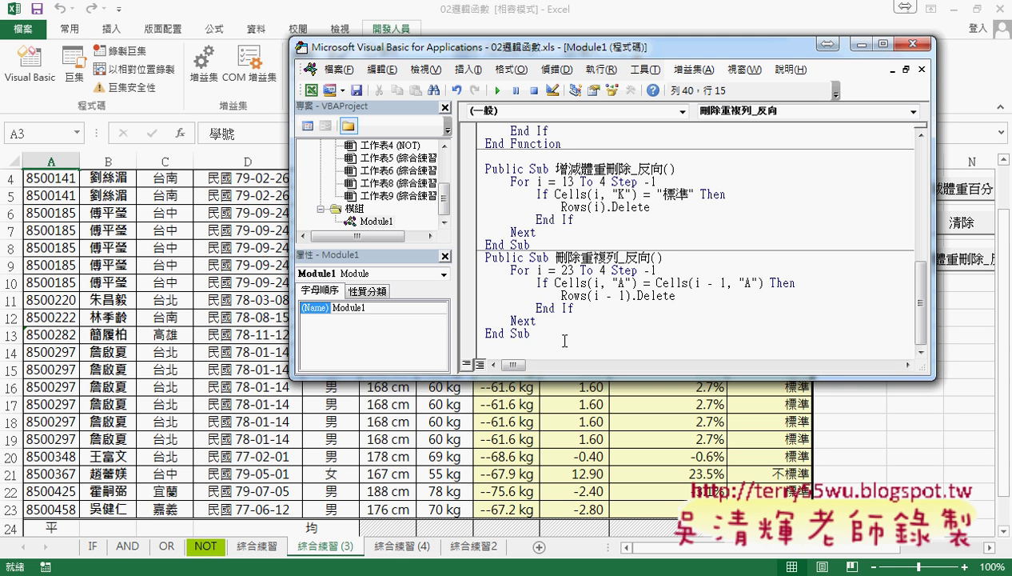
mouse_move(558, 334)
left_mouse_down()
mouse_move(481, 270)
mouse_move(485, 261)
left_mouse_up()
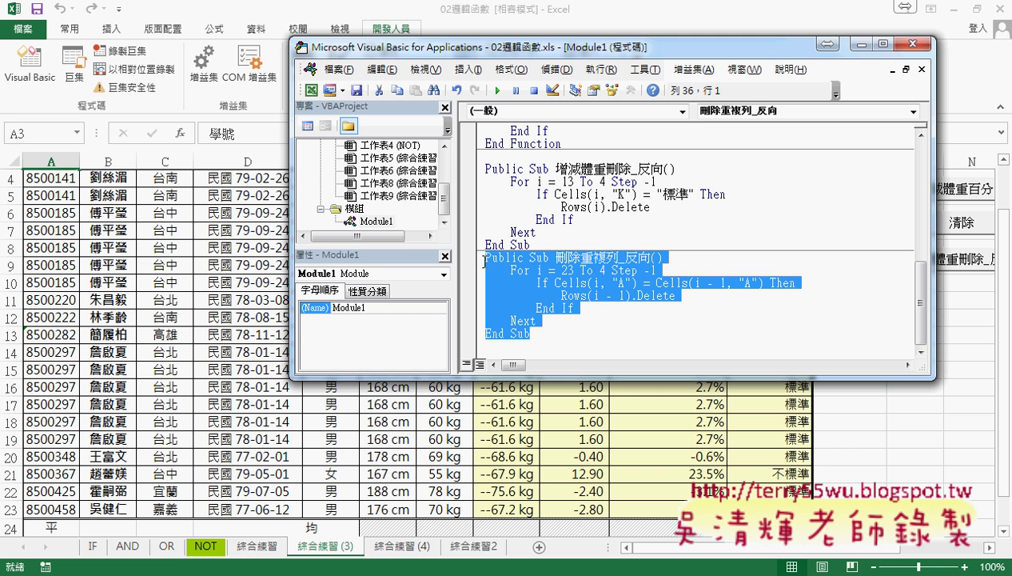
key("ctrl+c")
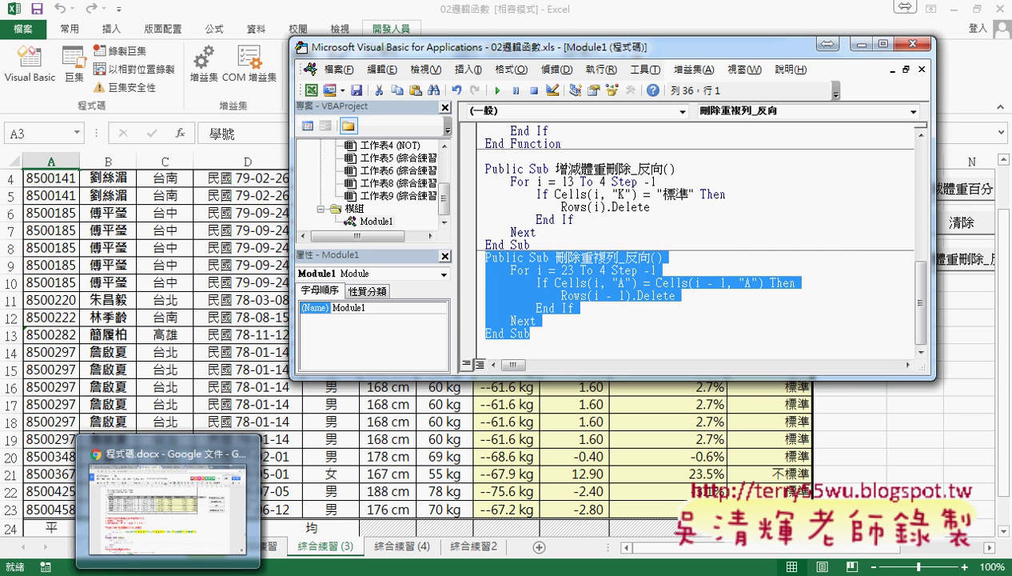
- Paste the macro into 程式碼.docx above the Public Function, separated by a blank line
left_click(254, 432)
scroll(254, 432, "down", 3)
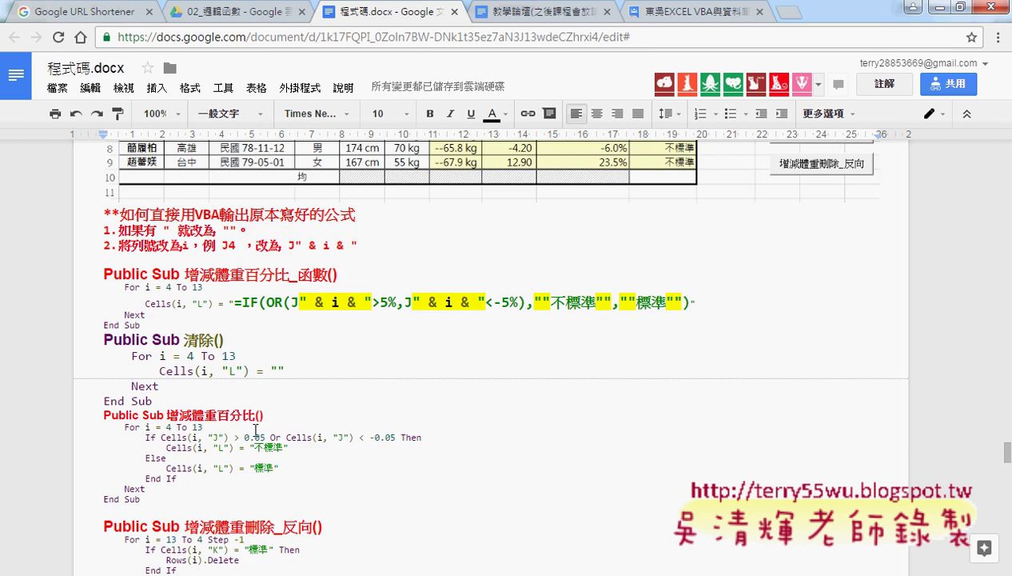
scroll(255, 432, "down", 1)
left_click(134, 415)
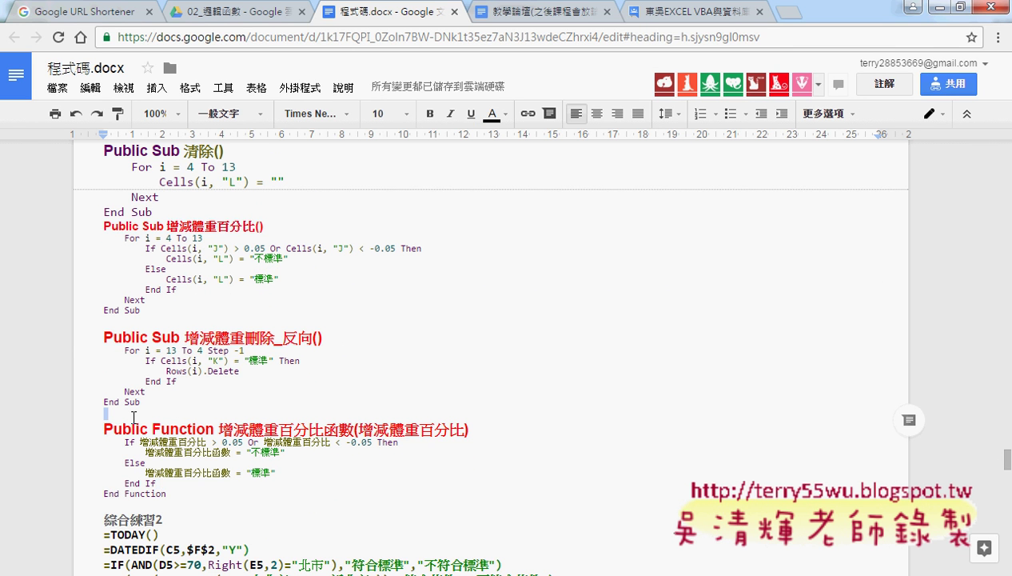
key("ctrl+v")
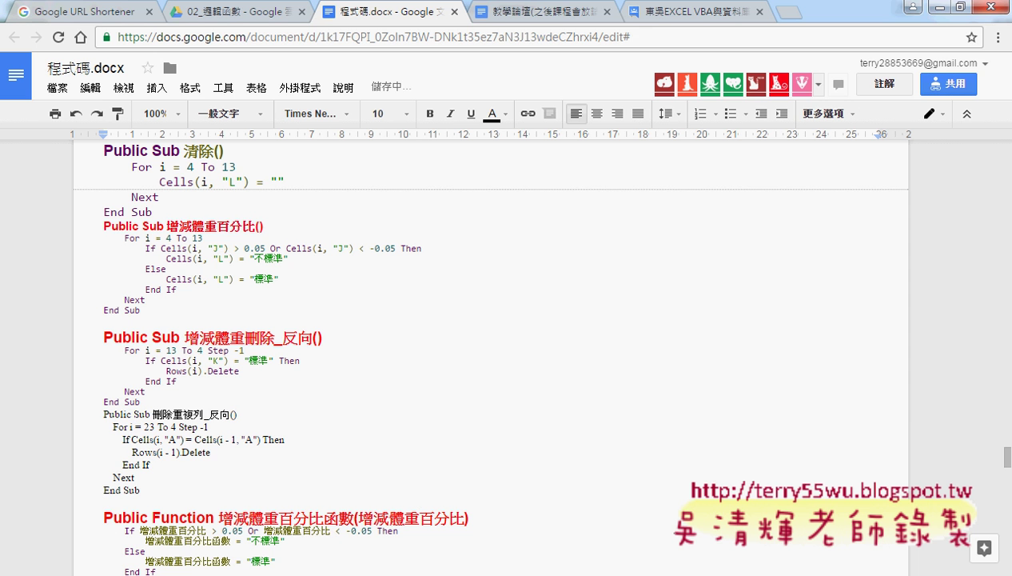
left_click(160, 400)
key("Return")
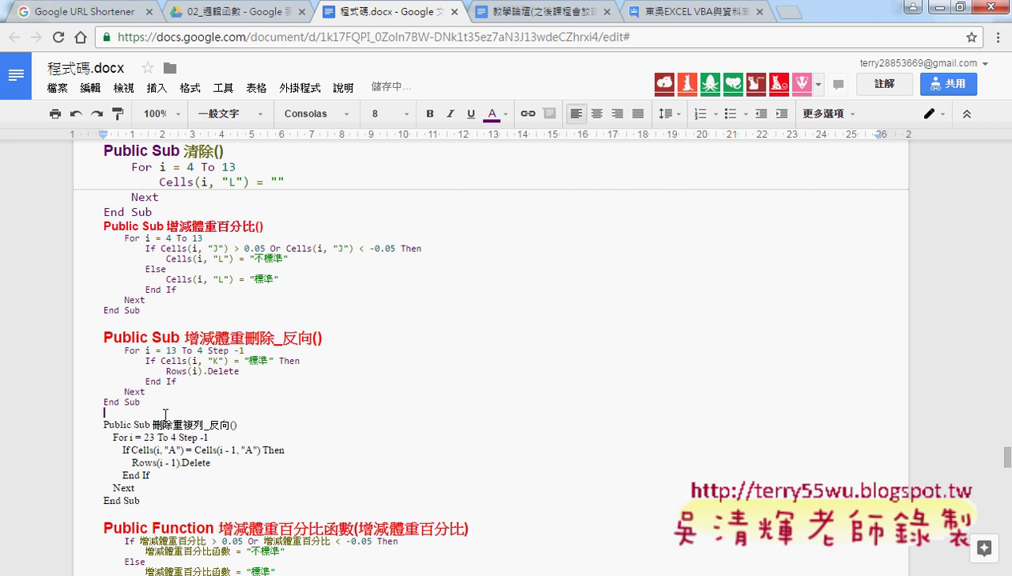
- Format the pasted macro body with Code Pretty's Format Selection
left_click_drag(164, 501, 104, 438)
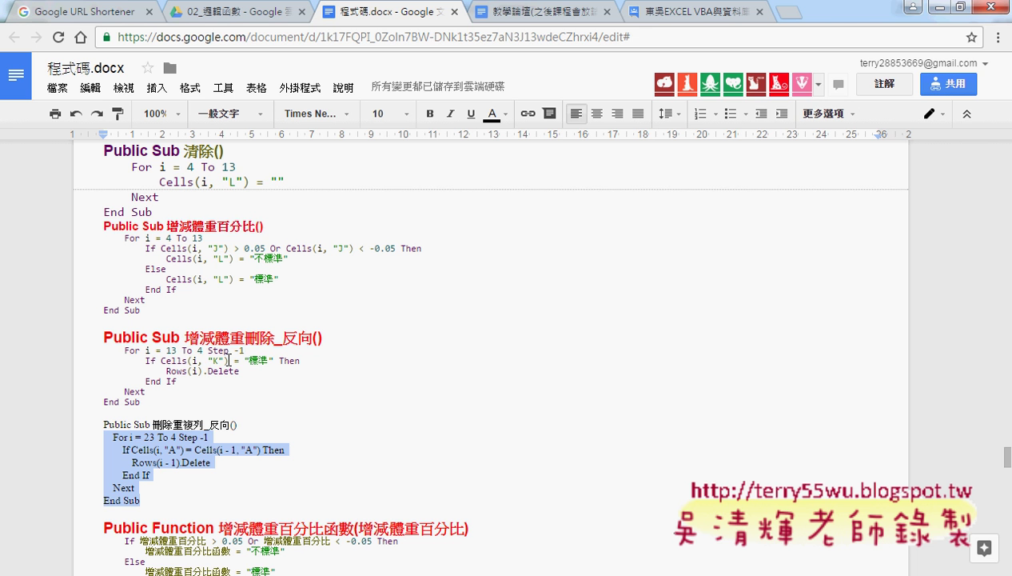
left_click(300, 88)
mouse_move(325, 115)
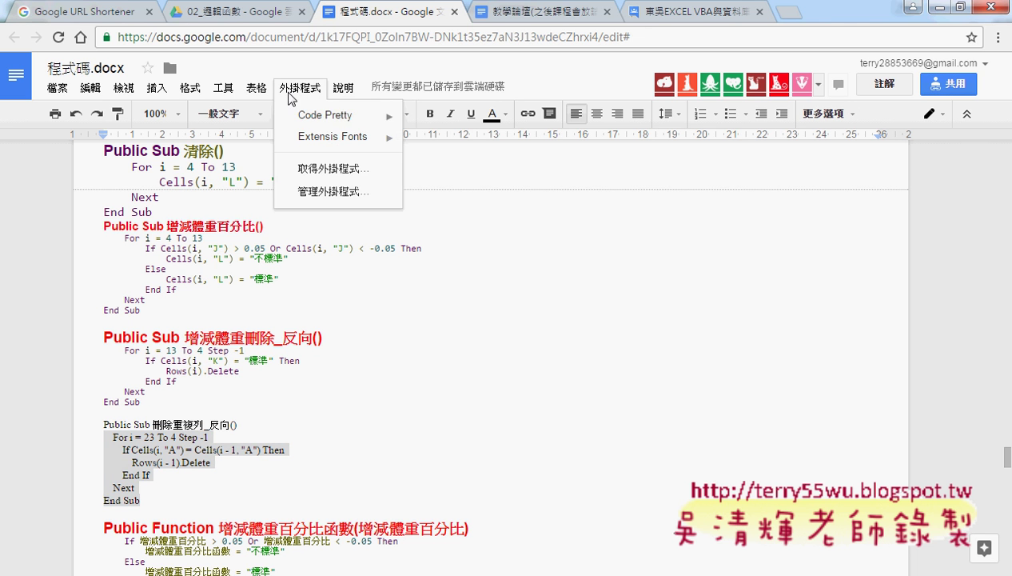
left_click(432, 122)
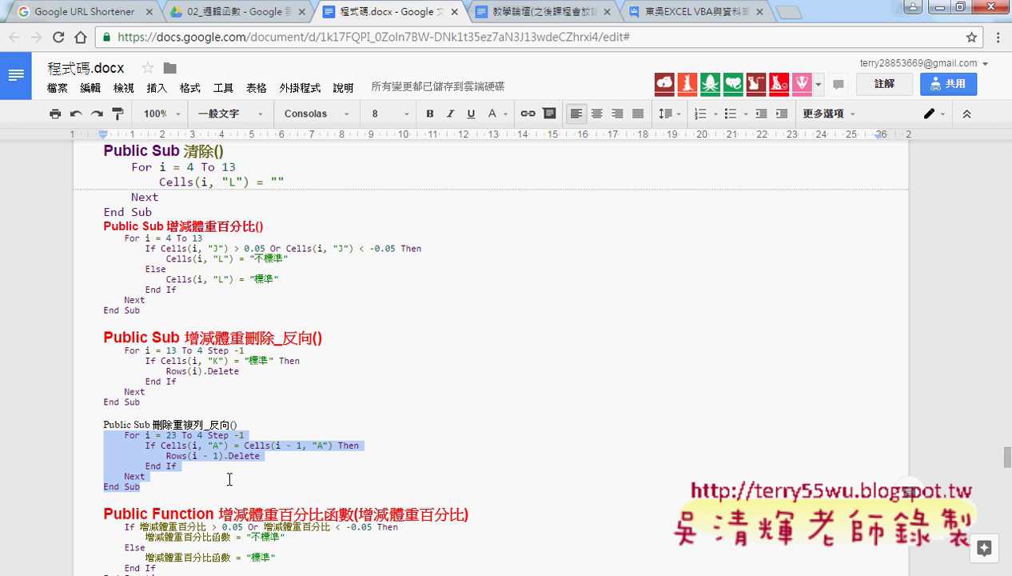
- Set the macro's title line to the 標題 2 heading style
left_click(238, 425)
left_click_drag(207, 425, 90, 420)
left_click(229, 113)
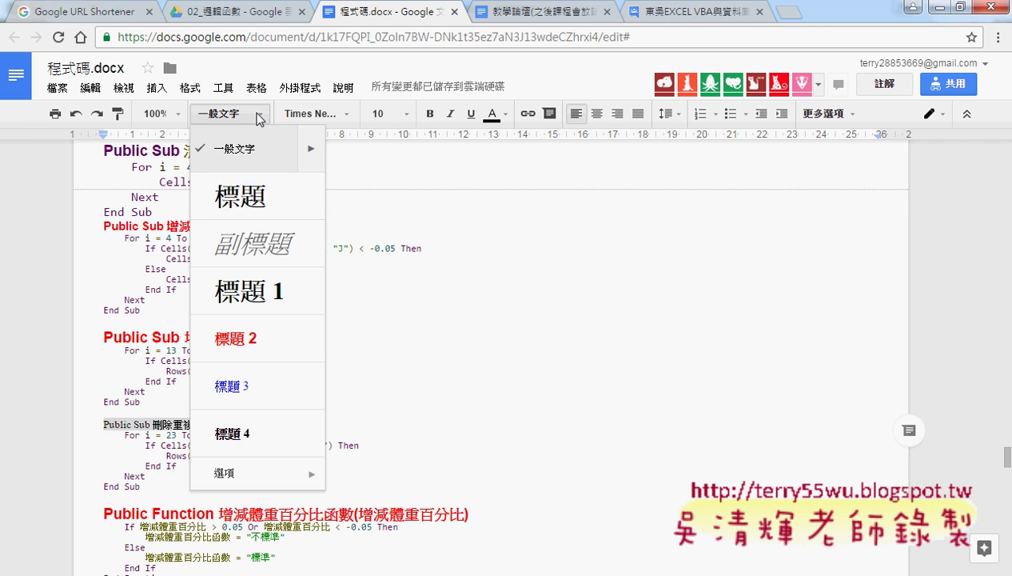
left_click(255, 356)
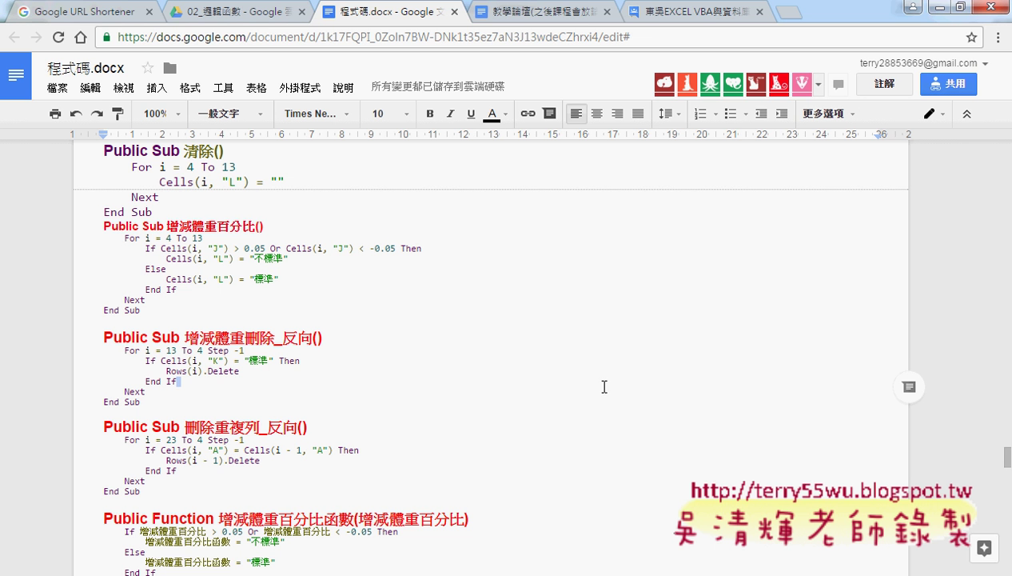
- Close the VBA editor and select cell L4 on the 綜合練習 sheet
left_click(940, 8)
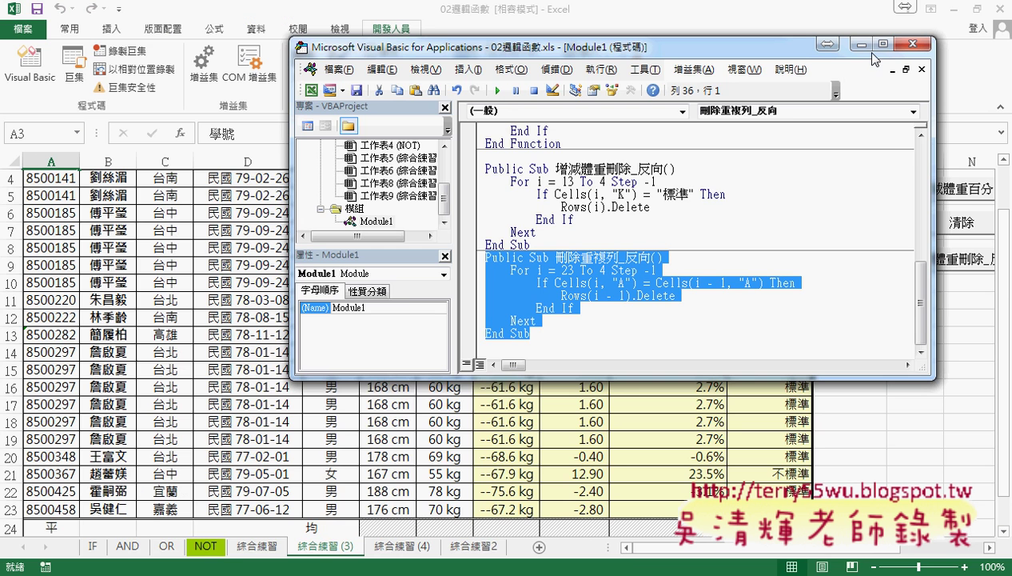
left_click(922, 48)
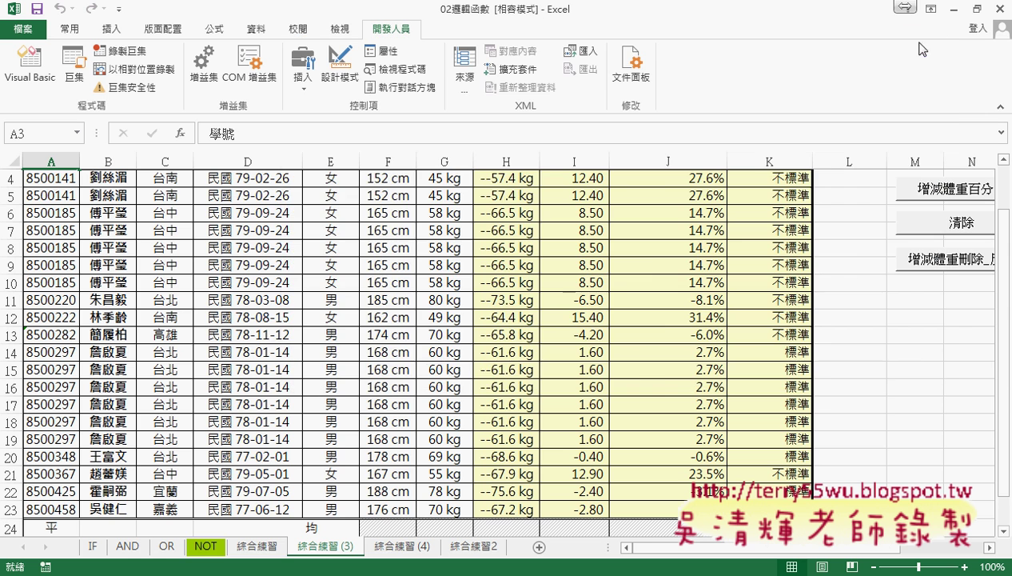
left_click(854, 282)
left_click(256, 546)
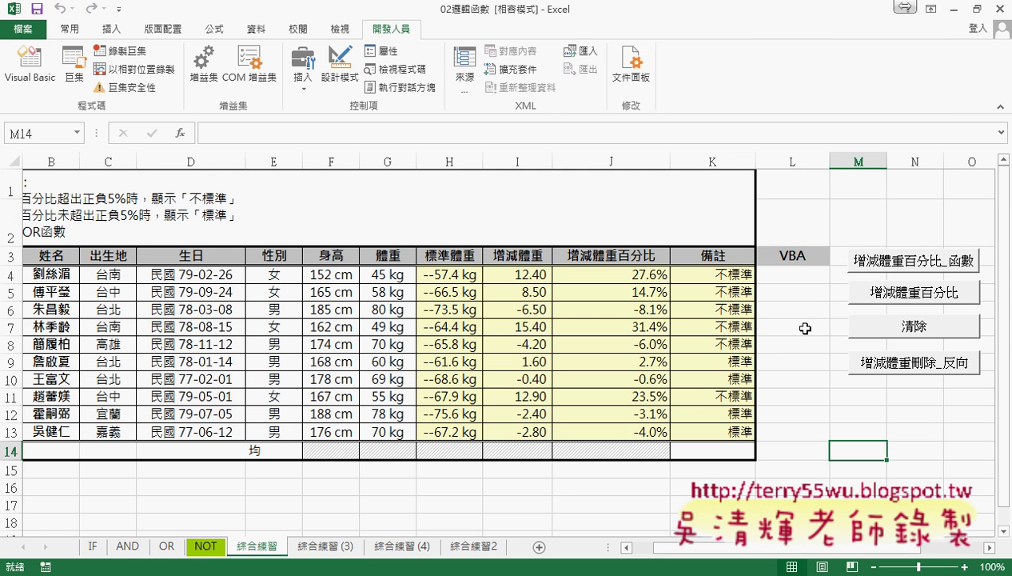
left_click(795, 276)
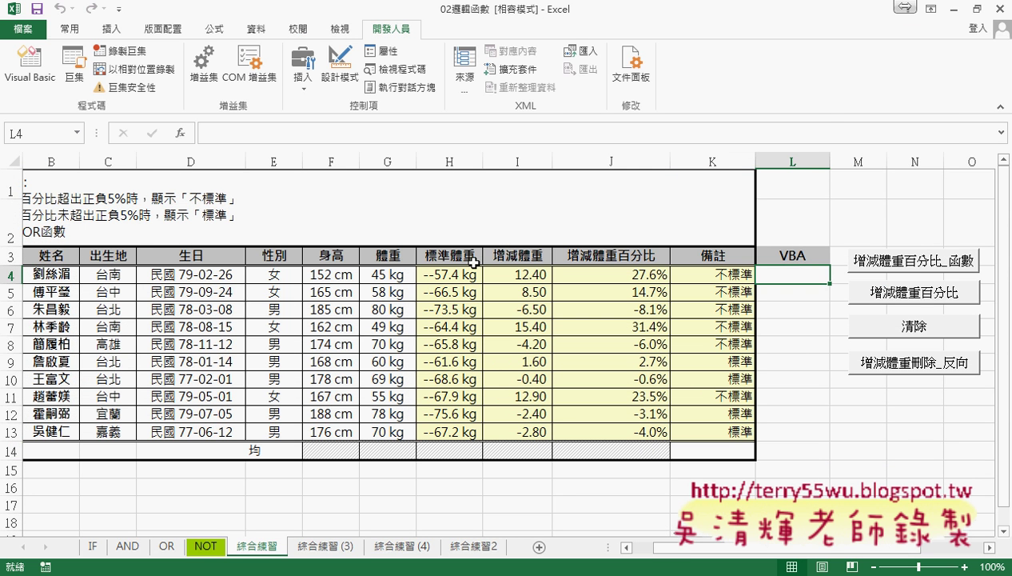
- Enter the user-defined =增減體重百分比函數(J4) in L4 and fill it down to L13
left_click(182, 134)
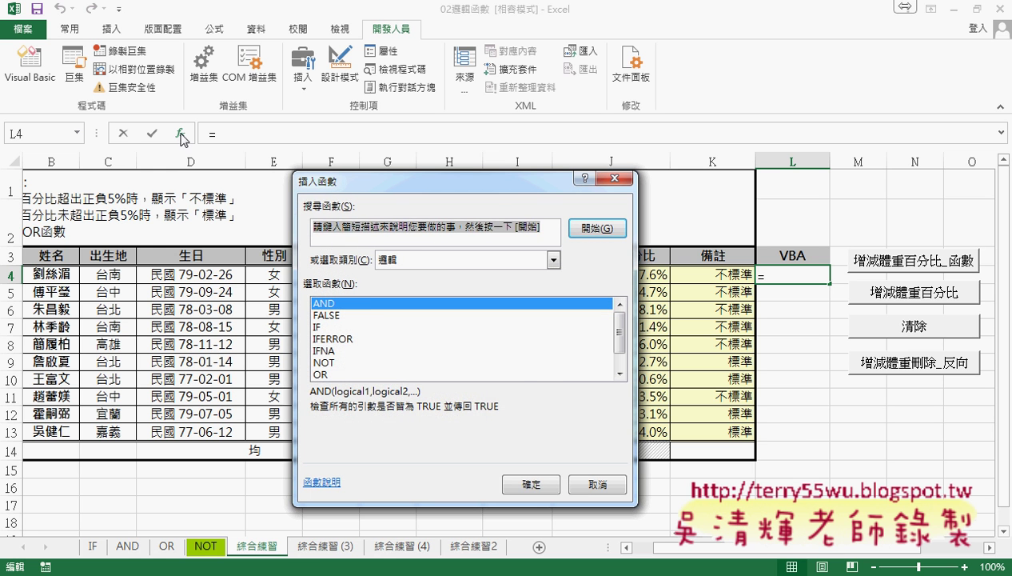
left_click(554, 259)
left_click(448, 405)
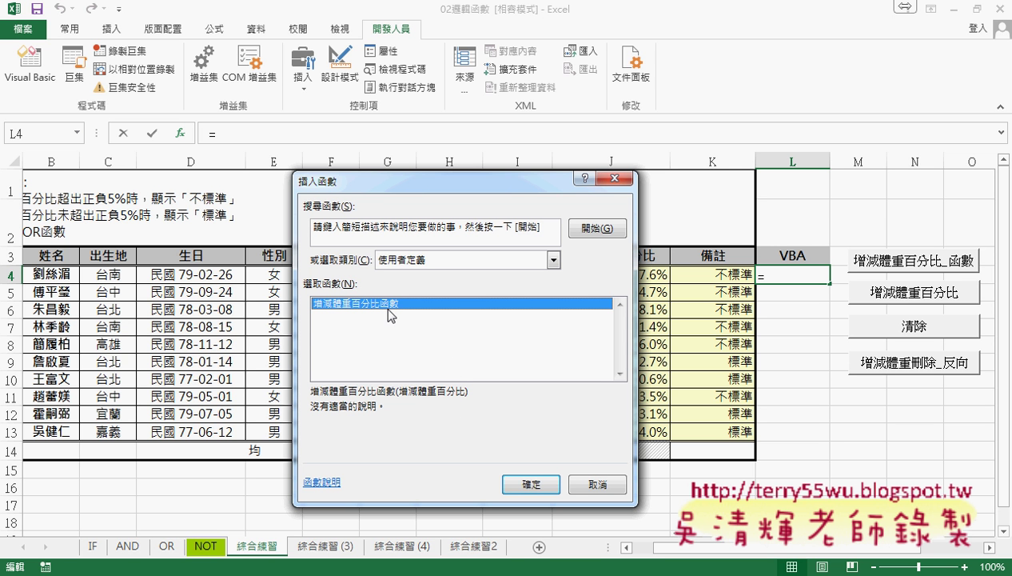
left_click(531, 484)
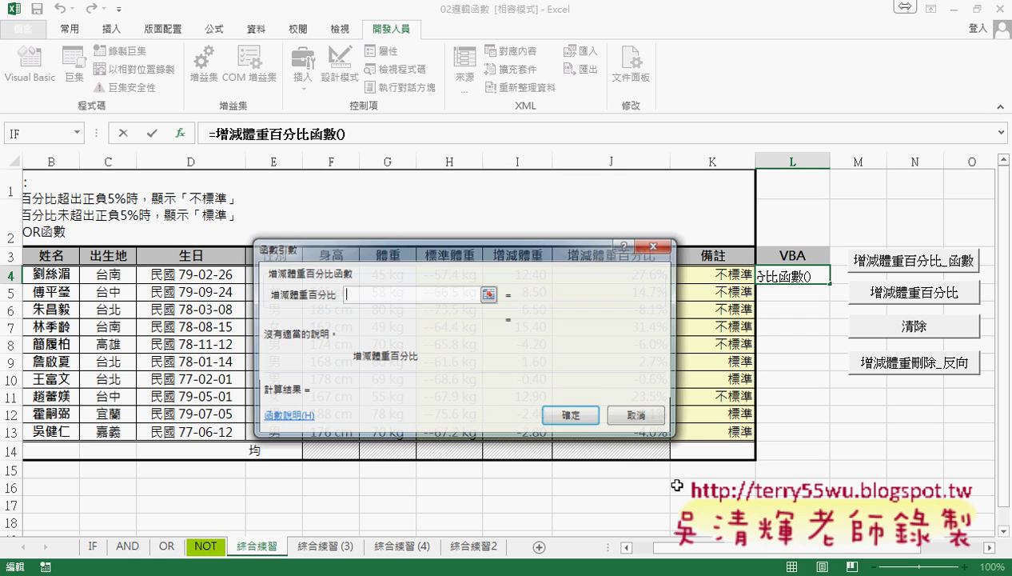
left_click_drag(521, 249, 302, 255)
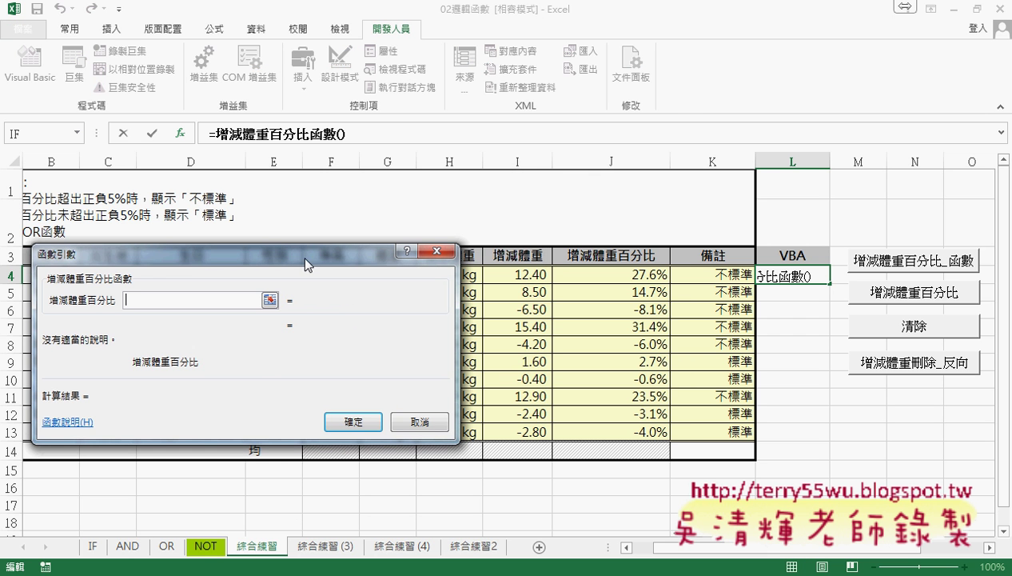
left_click(632, 275)
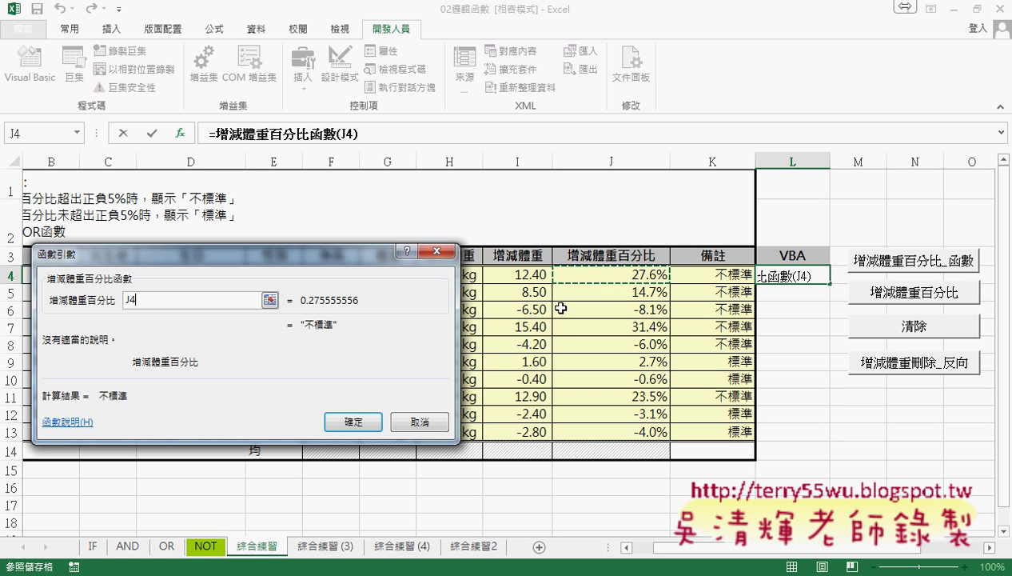
left_click(352, 422)
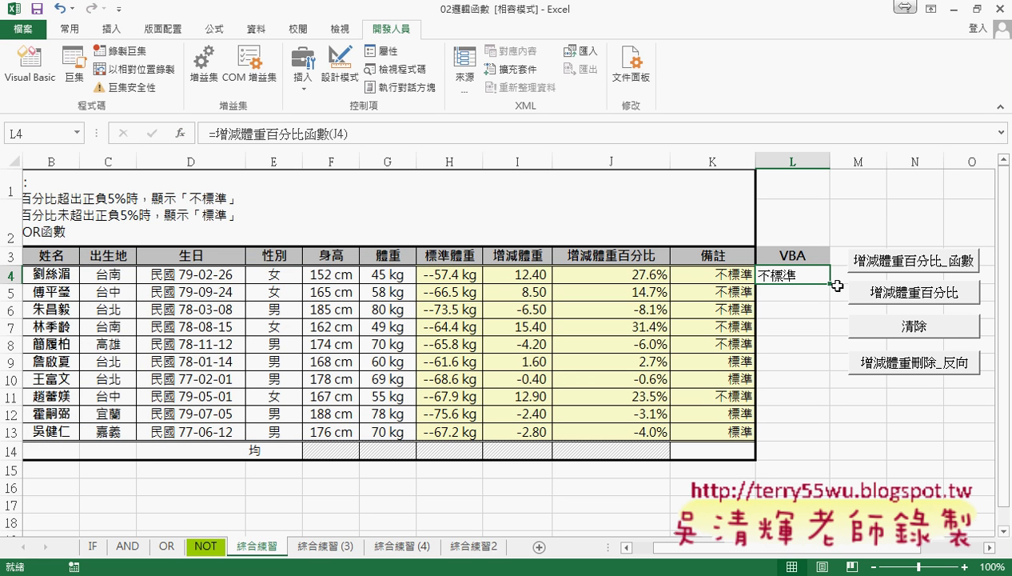
left_click_drag(830, 283, 821, 437)
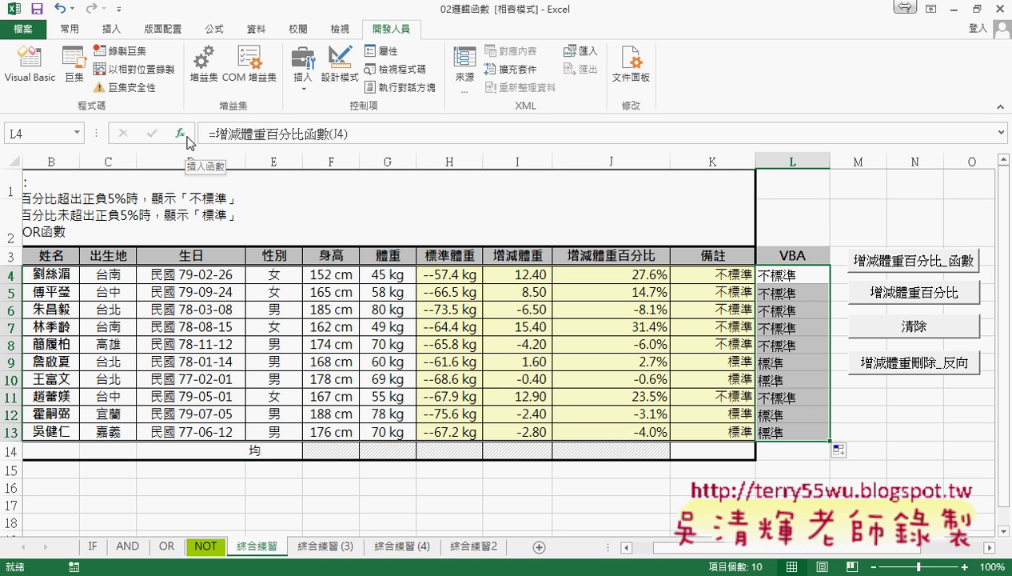
left_click(40, 72)
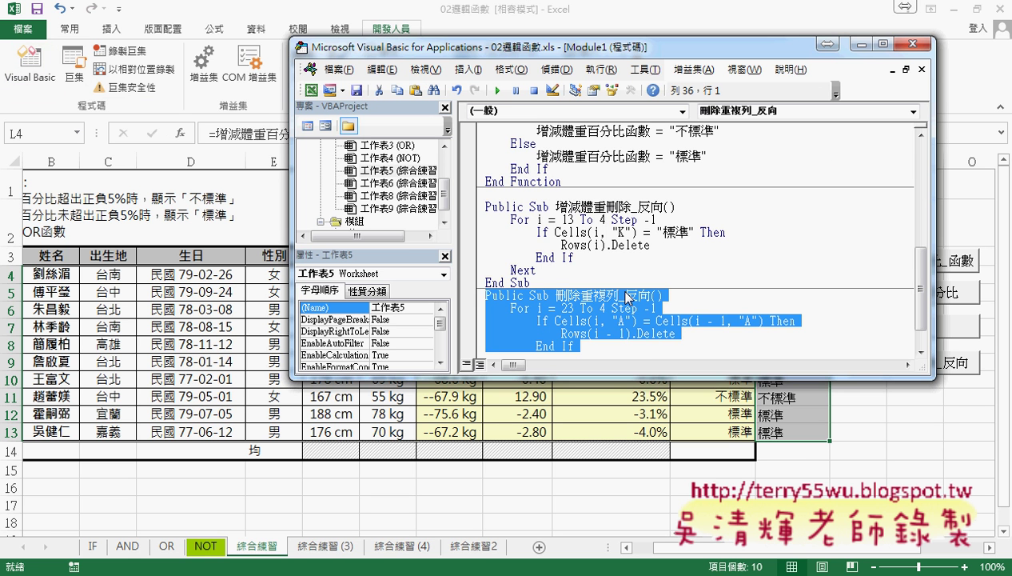
left_click_drag(646, 378, 646, 536)
left_click(577, 219)
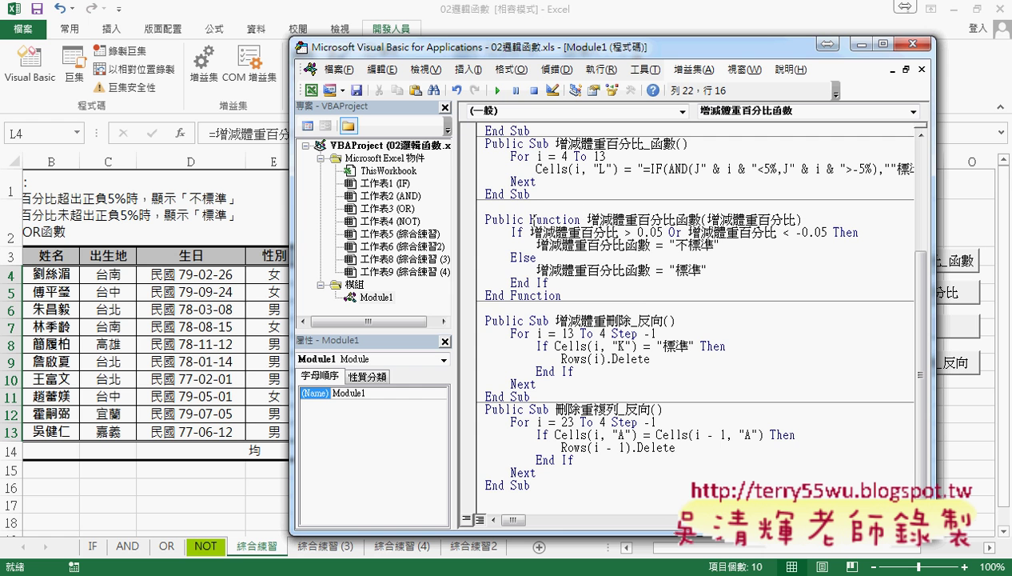
double_click(533, 219)
left_click(469, 70)
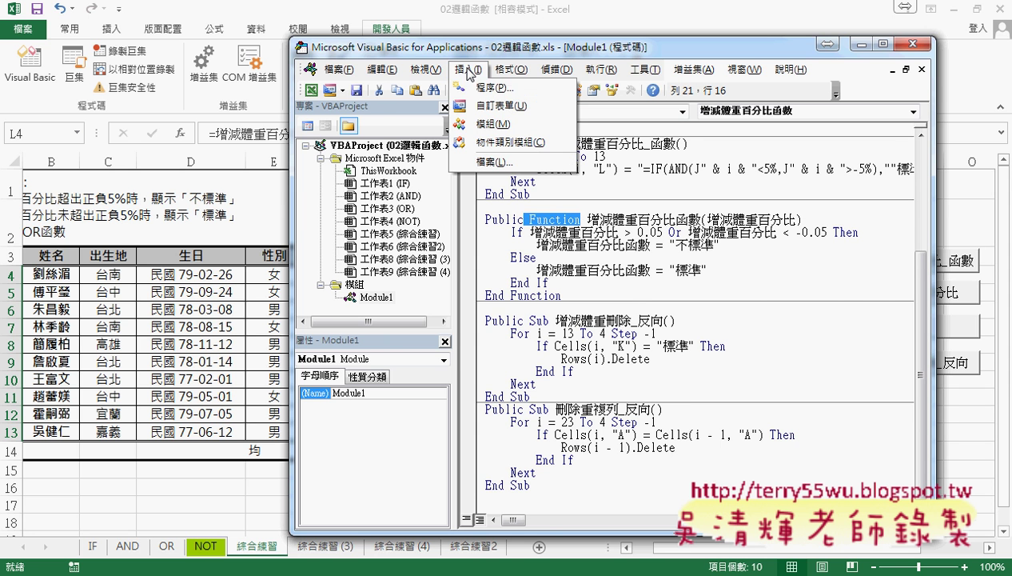
left_click(480, 88)
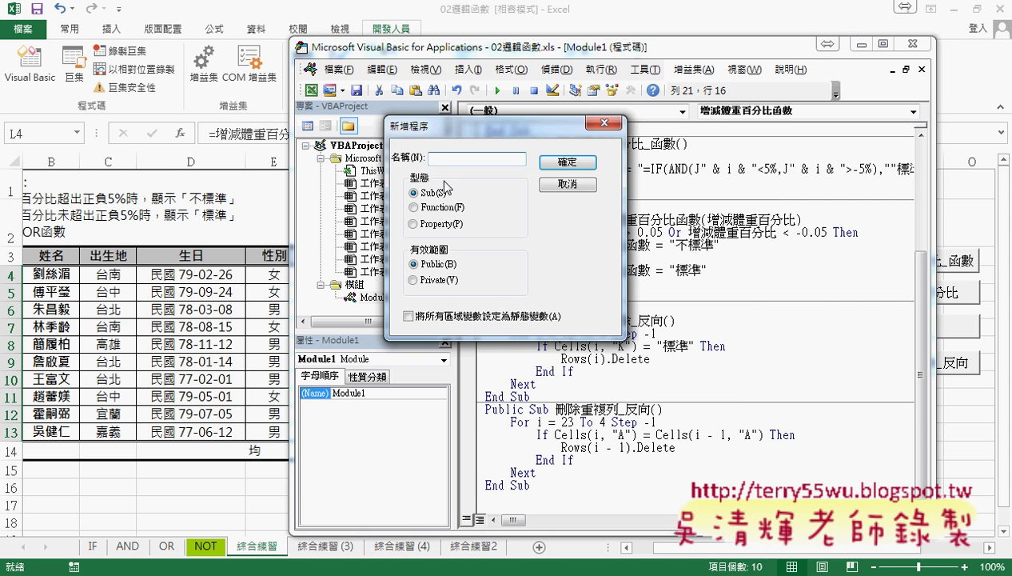
left_click(439, 208)
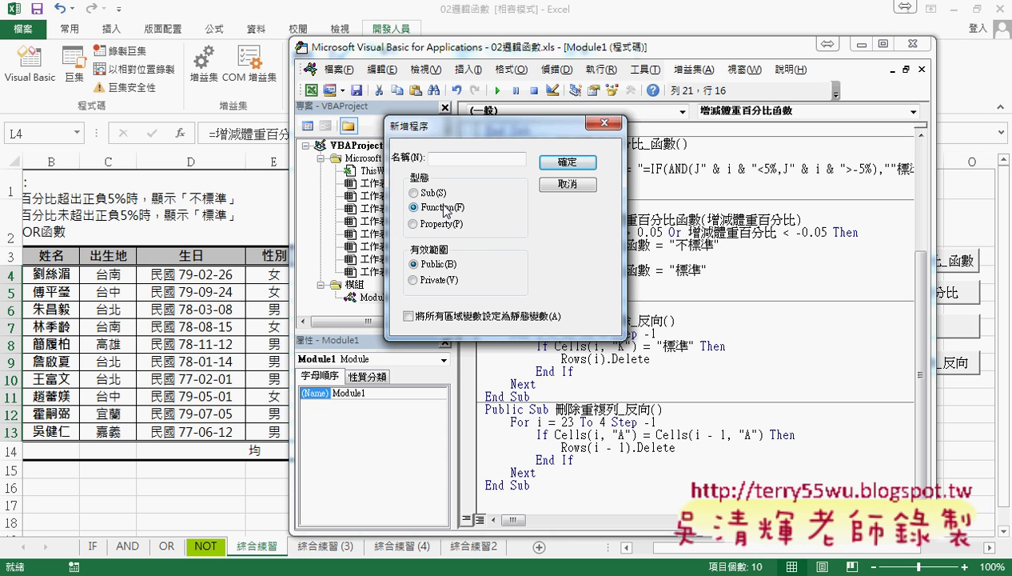
left_click_drag(531, 127, 654, 244)
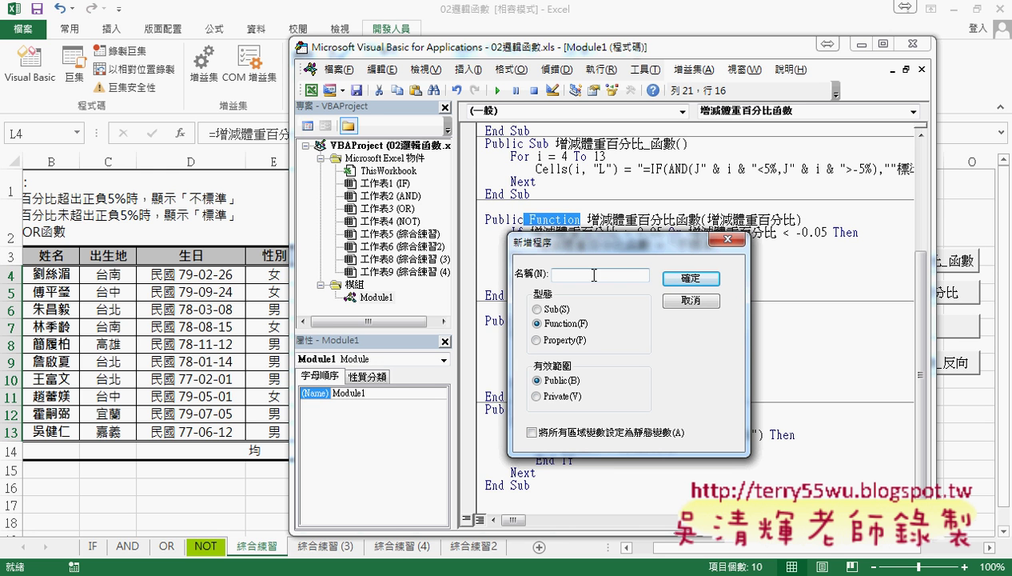
left_click(689, 300)
- Delete the 增減體重百分比函數 If…End If body and its 增減體重百分比 parameter
left_click_drag(549, 283, 483, 233)
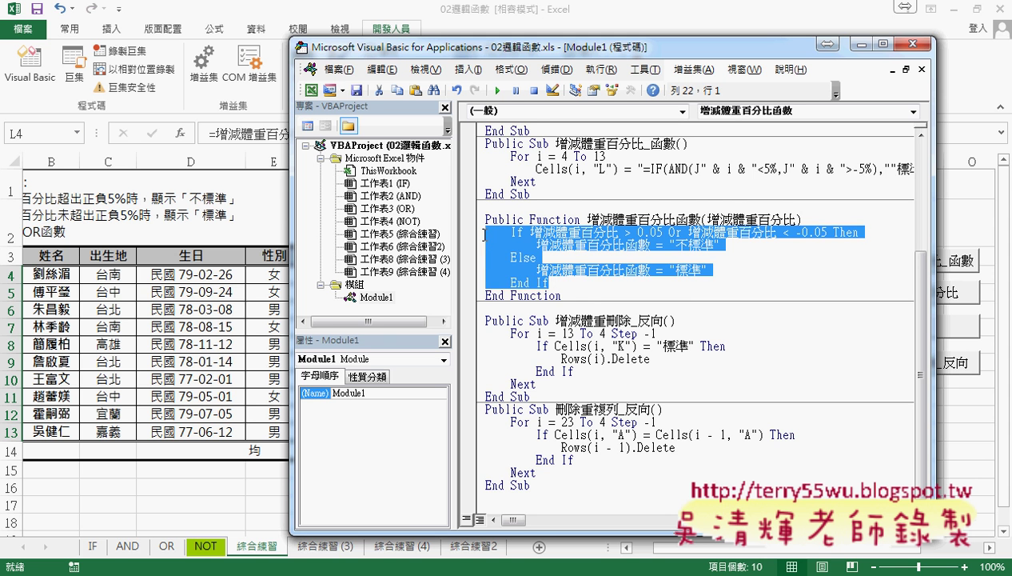
key("Delete")
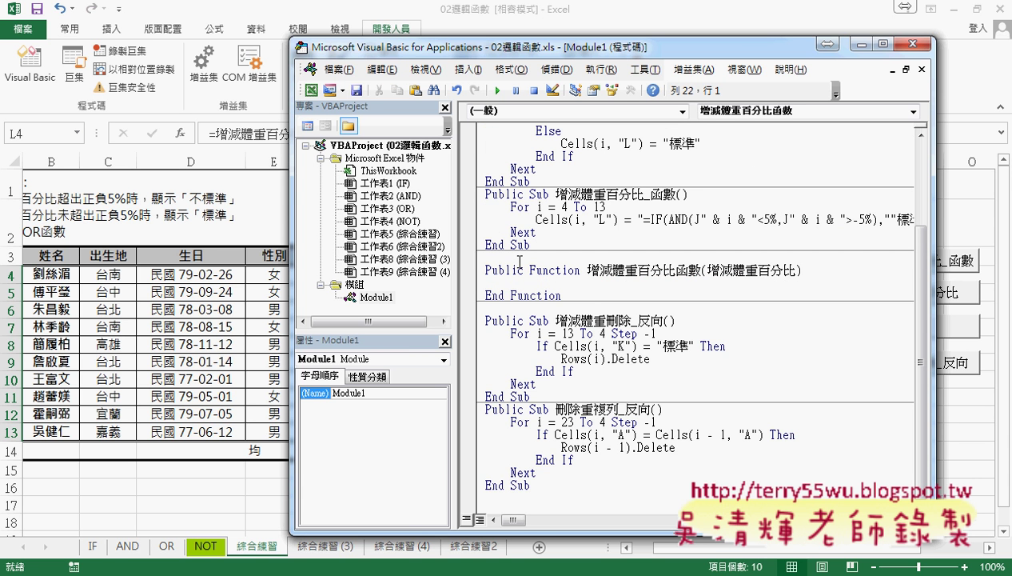
left_click_drag(707, 270, 796, 270)
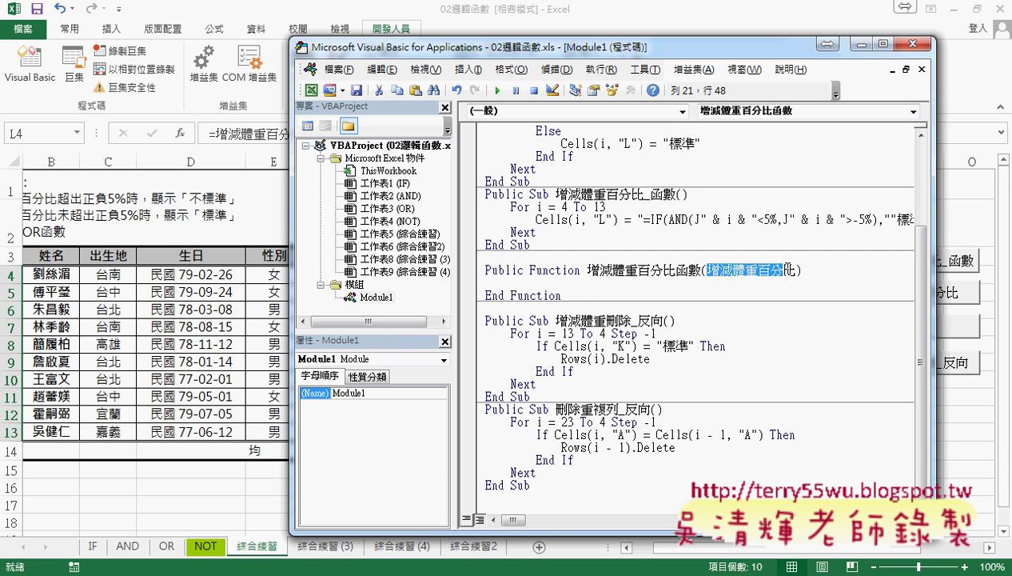
key("Delete")
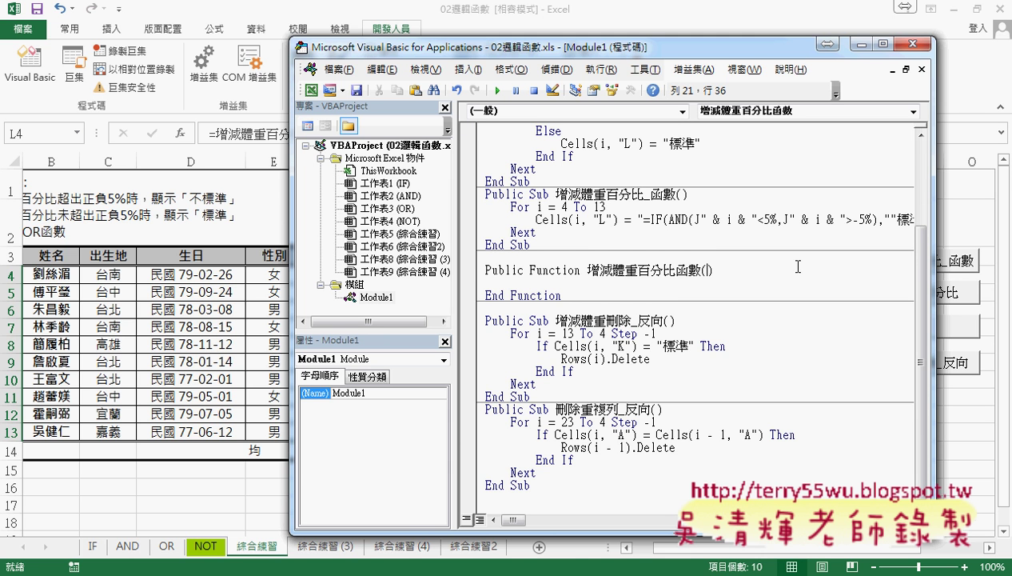
- Place the code beside the sheet's J column, then undo twice to restore parameter and body
left_click_drag(628, 49, 263, 56)
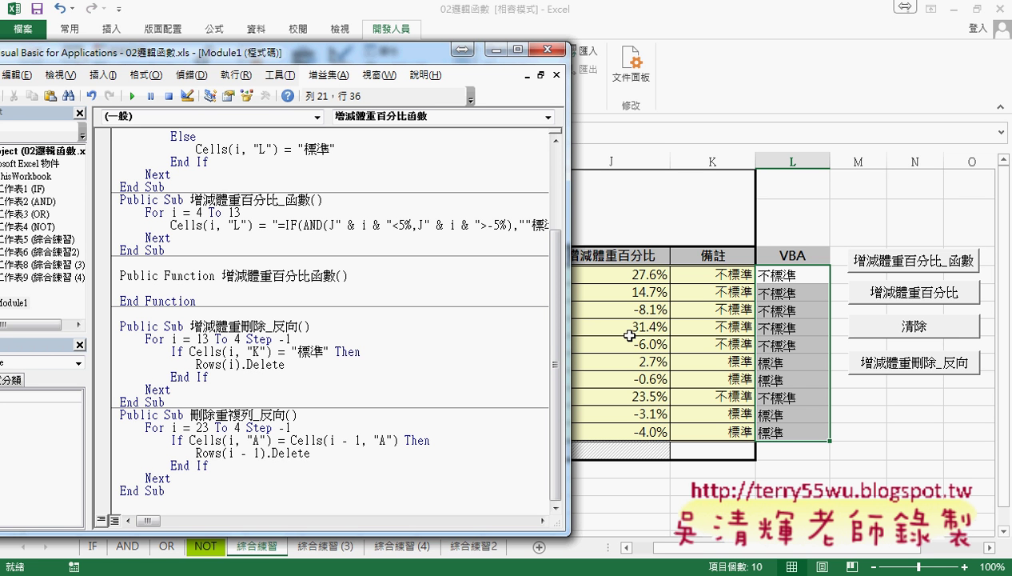
left_click(622, 279)
left_click(630, 255)
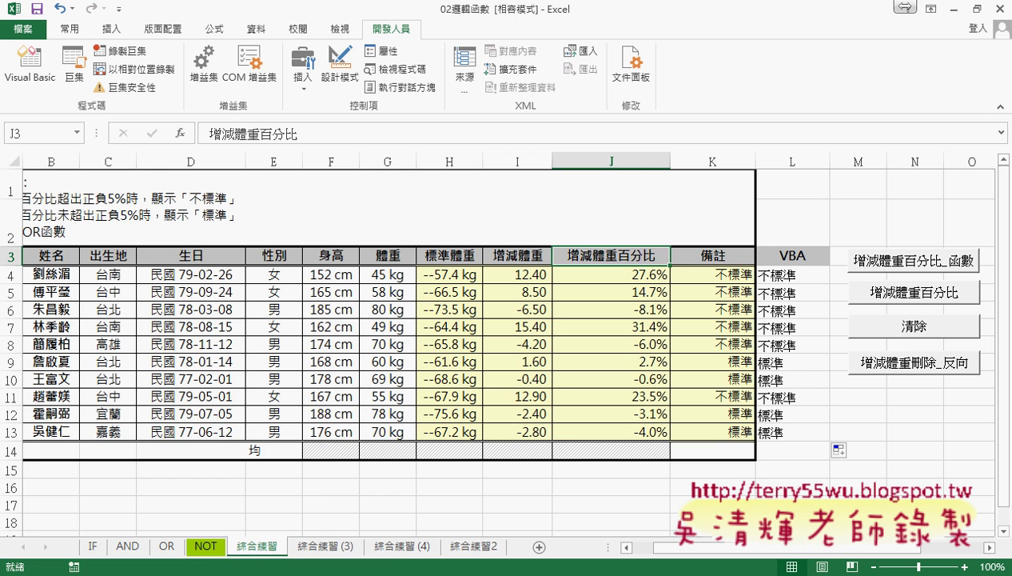
left_click(300, 496)
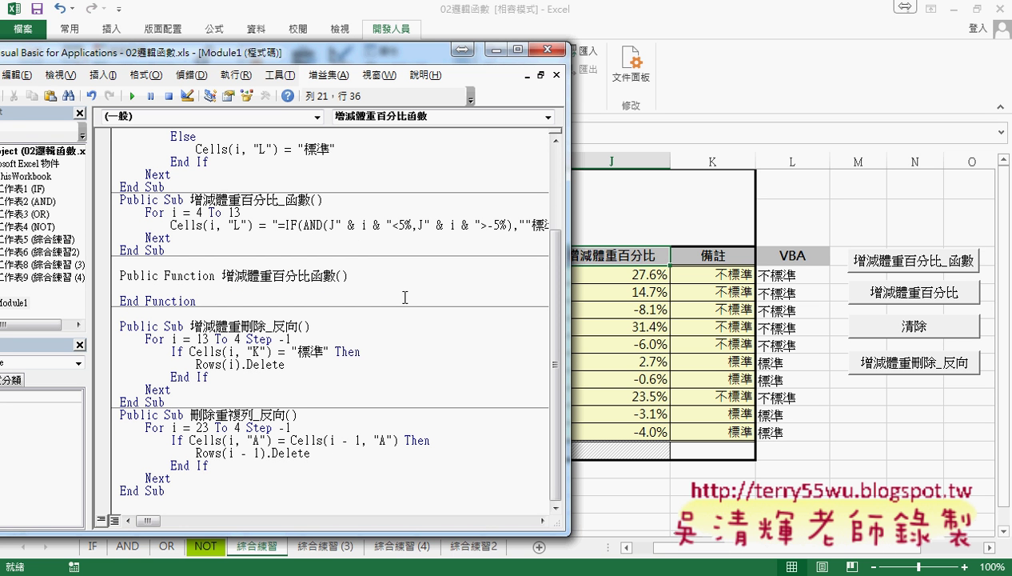
key("ctrl+z")
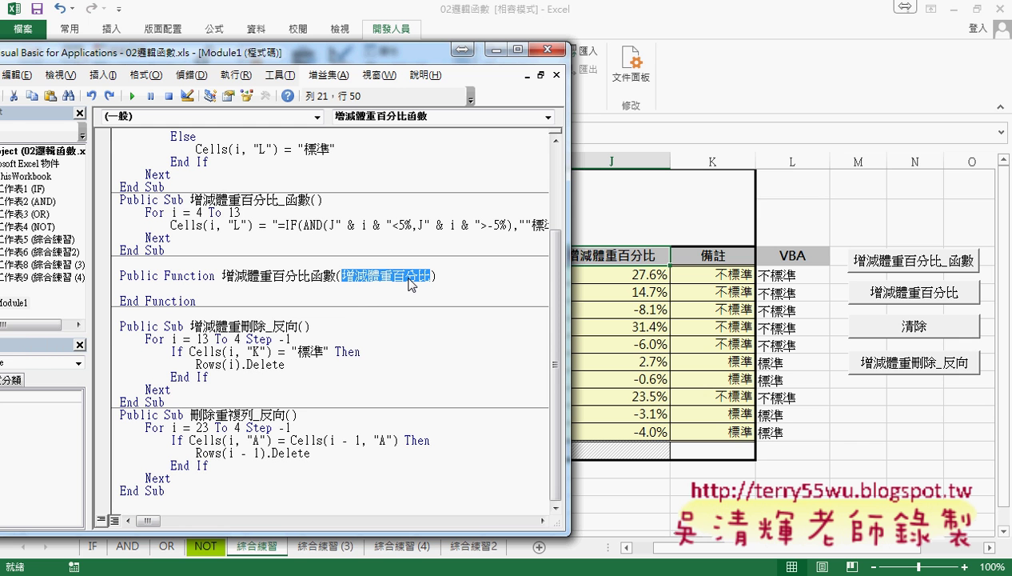
key("ctrl+z")
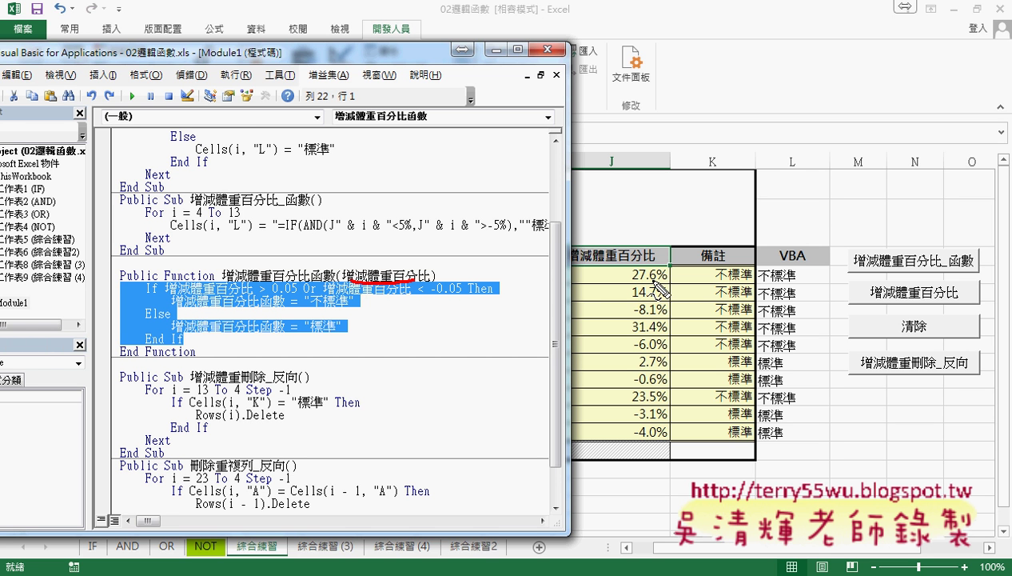
- Annotate the 27.6% value, the < -0.05 and 0.05 Or conditions, and the 不標準 result line
mouse_move(658, 288)
left_mouse_down()
mouse_move(369, 192)
mouse_move(230, 283)
mouse_move(253, 274)
left_mouse_up()
left_click_drag(140, 300, 160, 303)
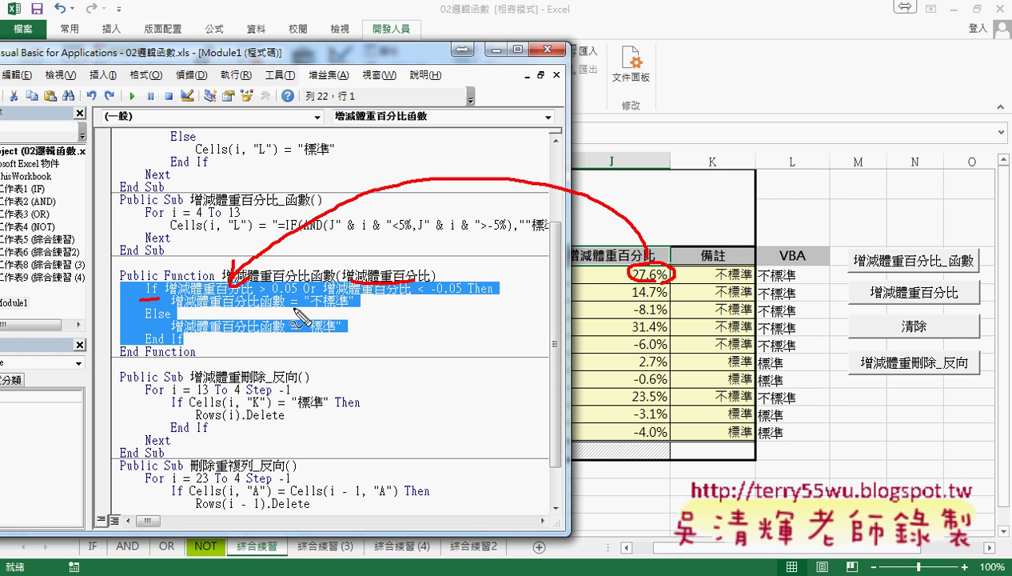
left_click_drag(270, 297, 297, 295)
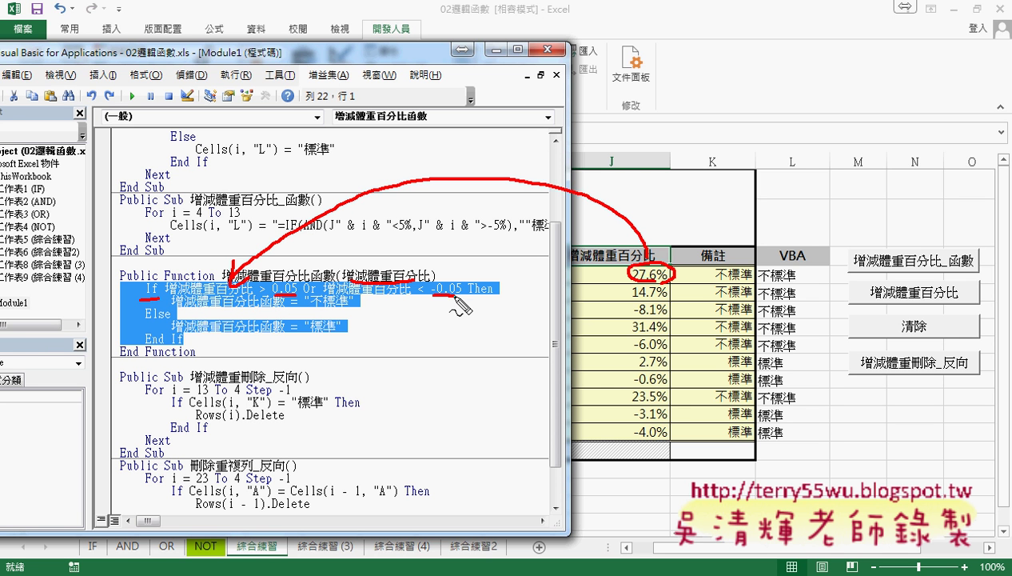
left_click_drag(433, 295, 493, 295)
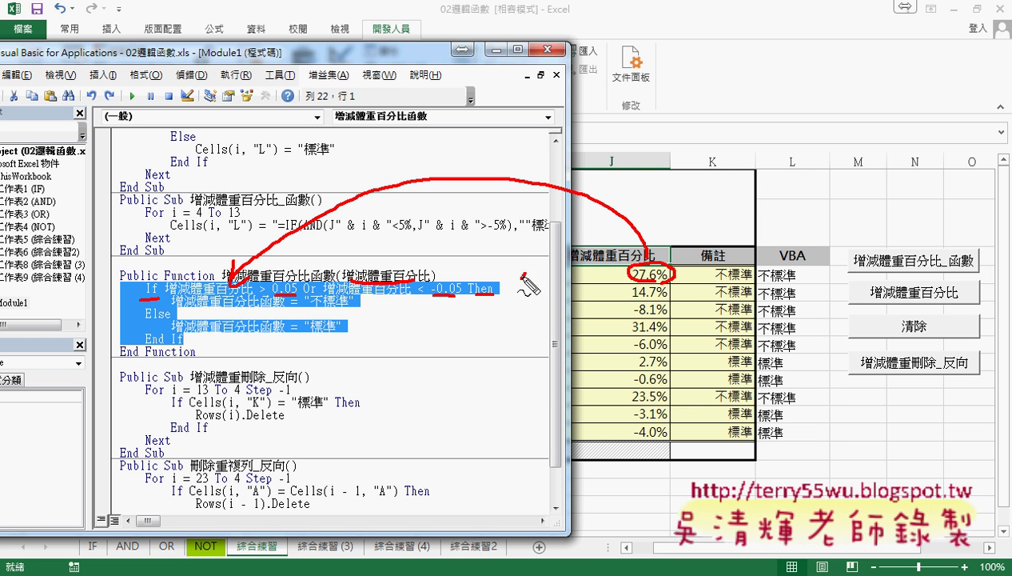
mouse_move(521, 278)
left_mouse_down()
mouse_move(817, 259)
mouse_move(804, 278)
left_mouse_up()
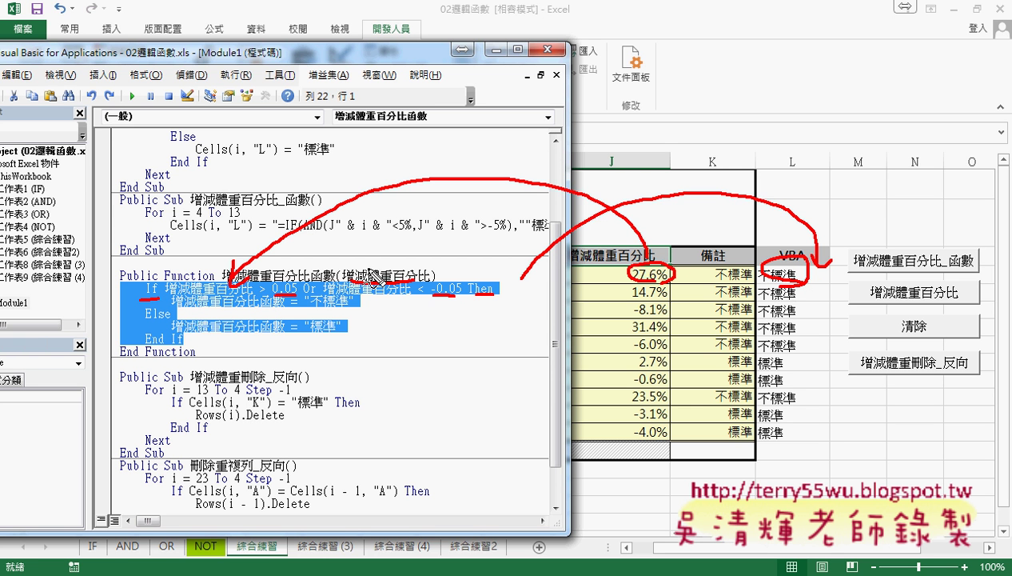
left_click_drag(228, 283, 349, 283)
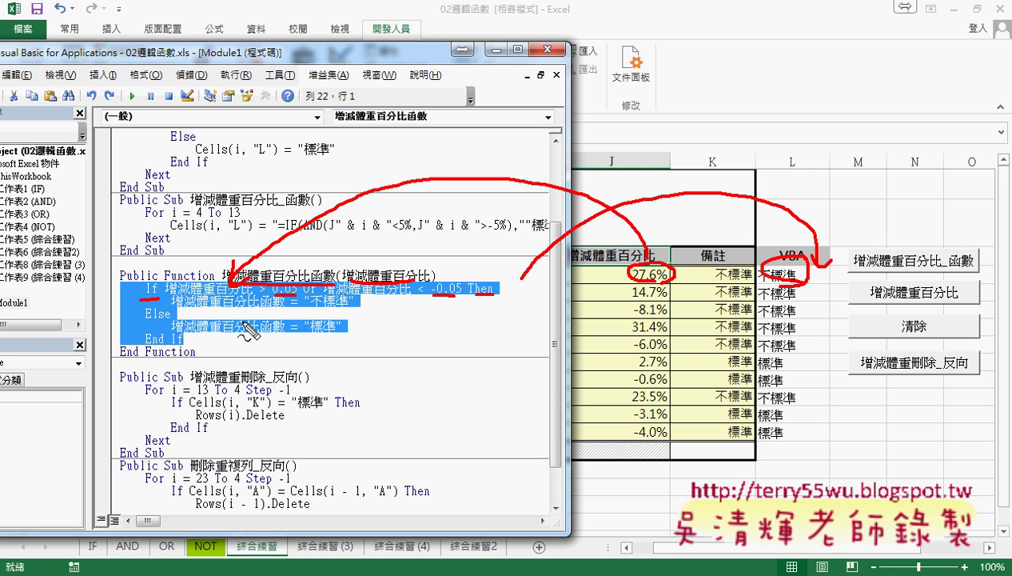
- Clear the ink, select and mark 不標準 in the code, then return to the worksheet
key("Escape")
key("Left")
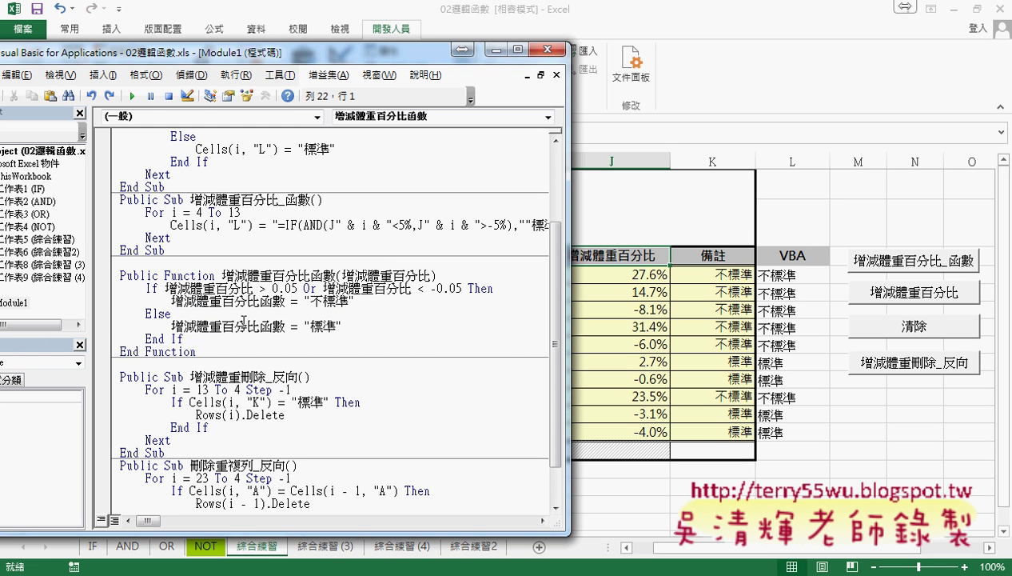
left_click_drag(285, 301, 171, 302)
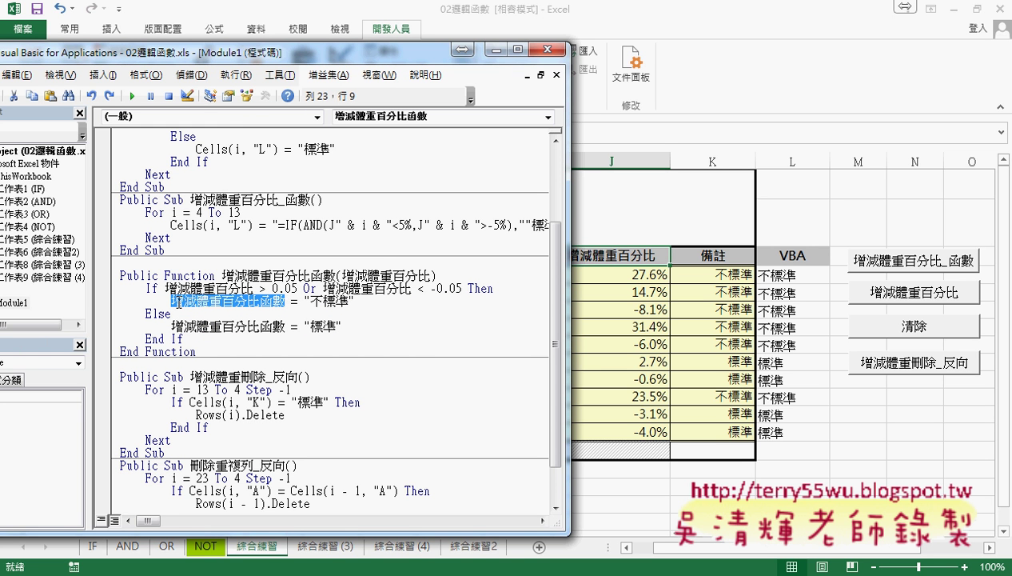
left_click_drag(353, 300, 304, 300)
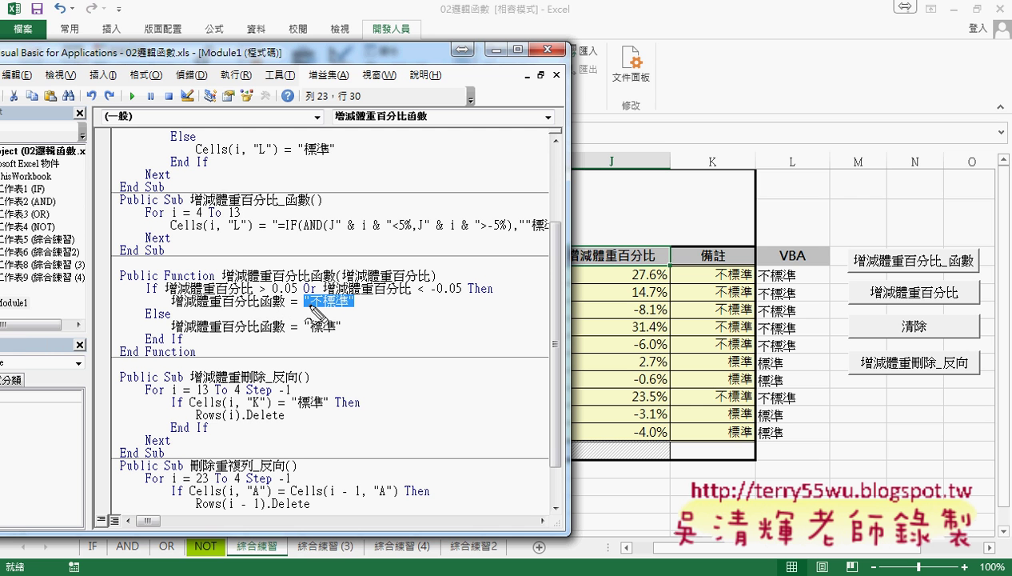
mouse_move(307, 307)
left_mouse_down()
mouse_move(336, 306)
mouse_move(177, 305)
left_mouse_up()
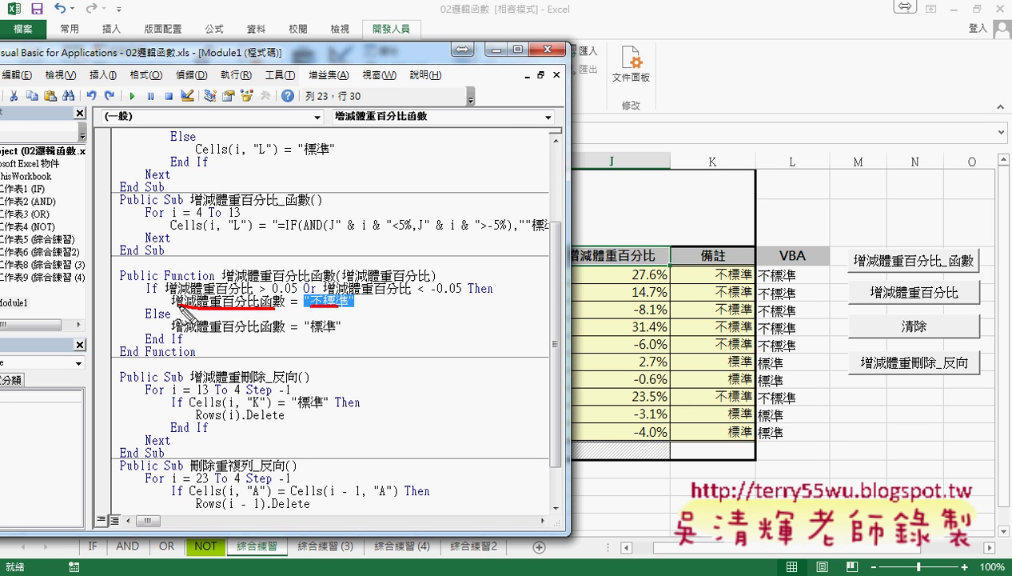
mouse_move(238, 296)
left_mouse_down()
mouse_move(742, 246)
mouse_move(761, 271)
mouse_move(780, 264)
mouse_move(768, 289)
mouse_move(788, 292)
left_mouse_up()
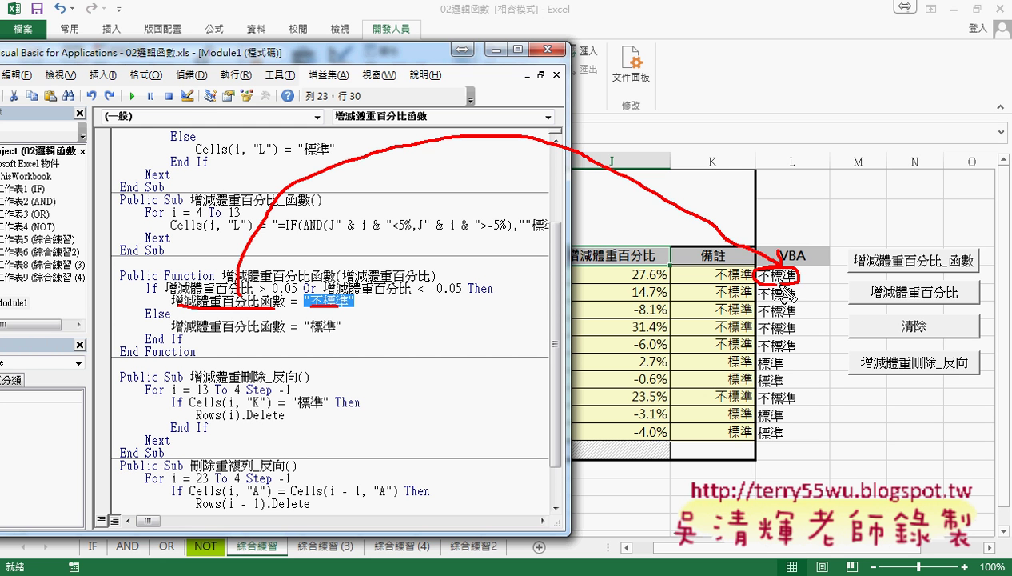
key("Escape")
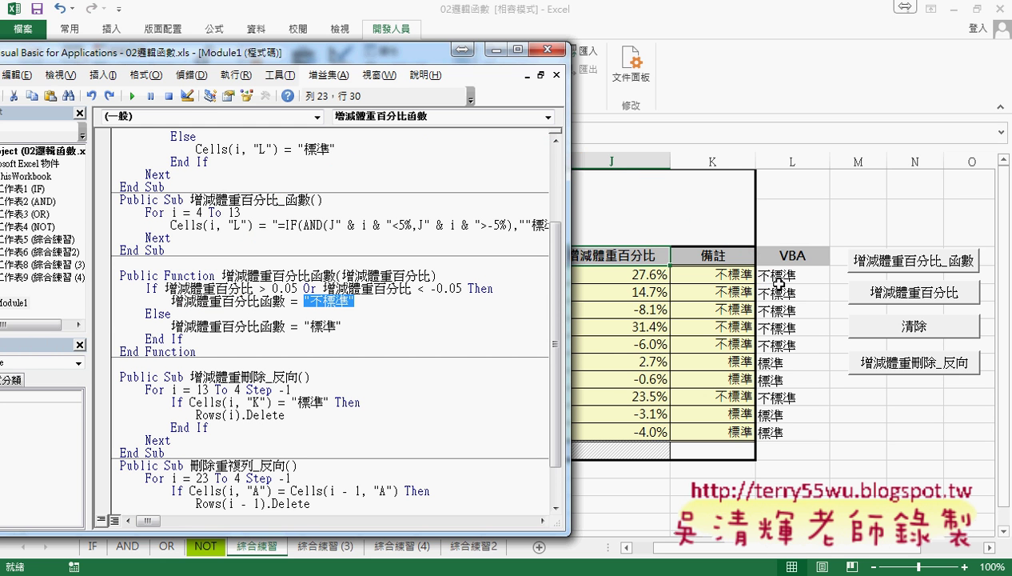
left_click(779, 281)
- Inspect the VBA results in L4:L13, including L5's =增減體重百分比函數(J5) for the 14.7% change
left_click_drag(829, 283, 831, 438)
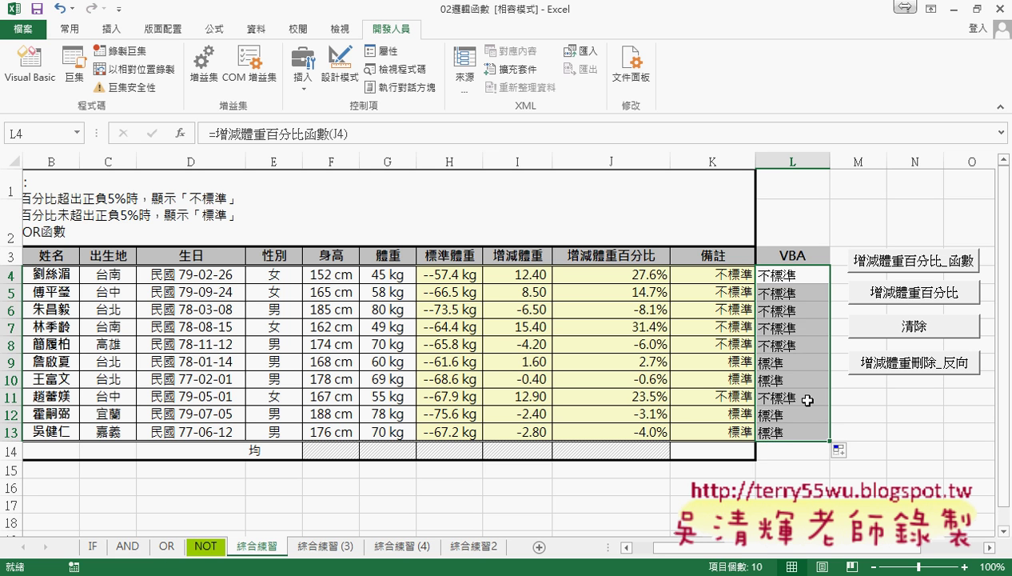
left_click(780, 273)
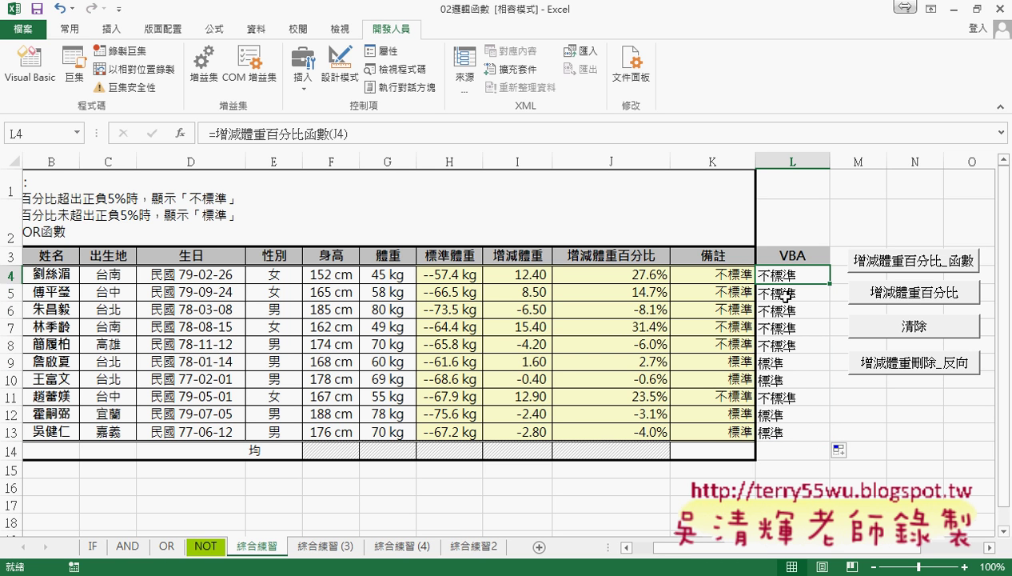
left_click(786, 295)
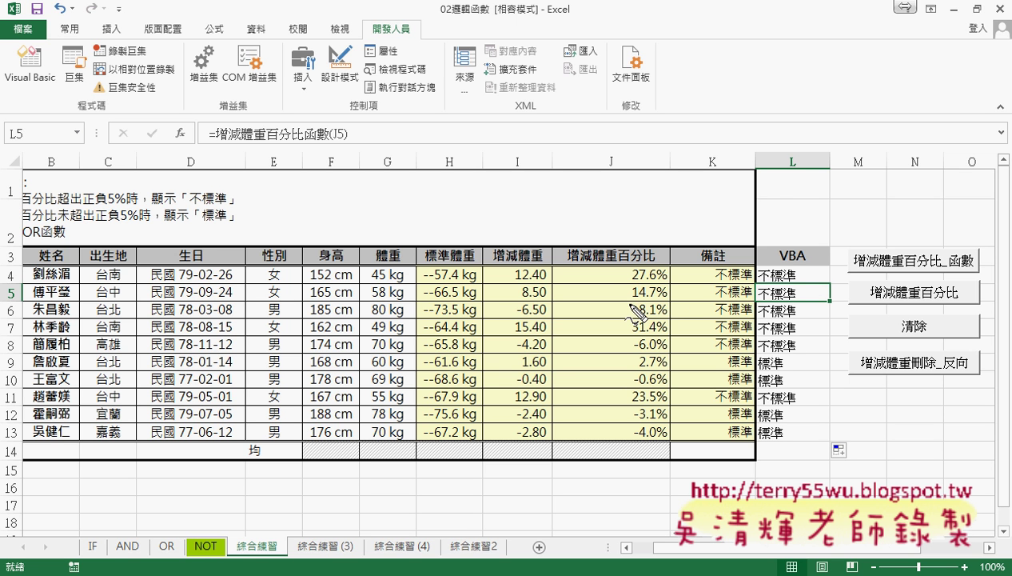
left_click_drag(635, 302, 664, 306)
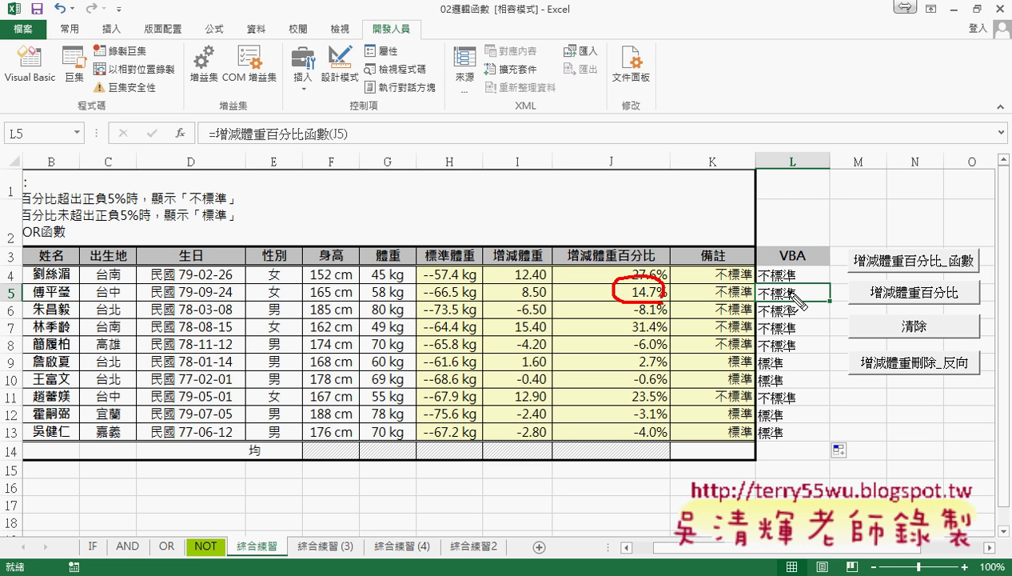
key("Escape")
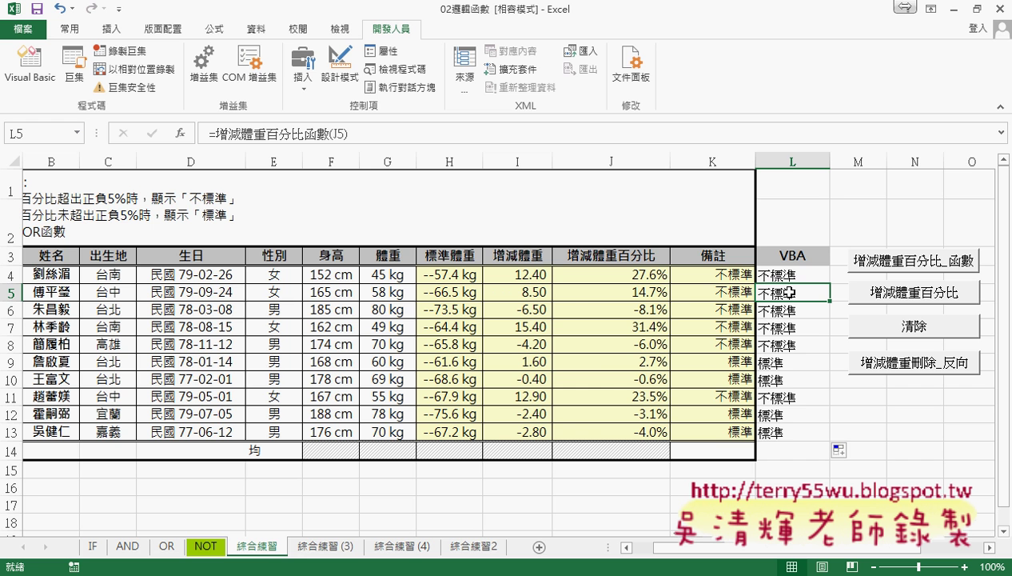
- Switch to the 綜合練習 (3) sheet and scroll down to its averages row 24
left_click(336, 546)
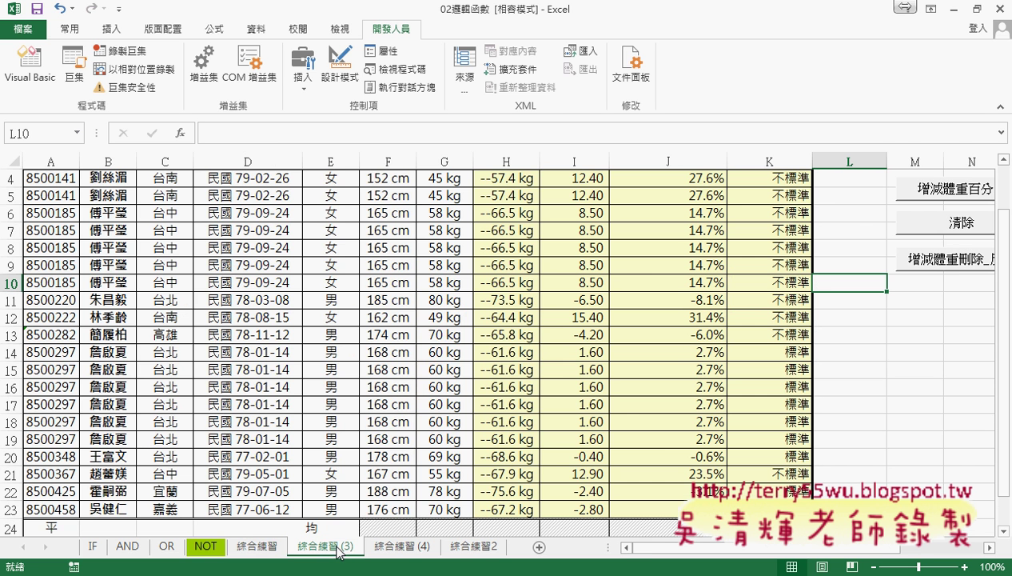
left_click_drag(863, 548, 916, 558)
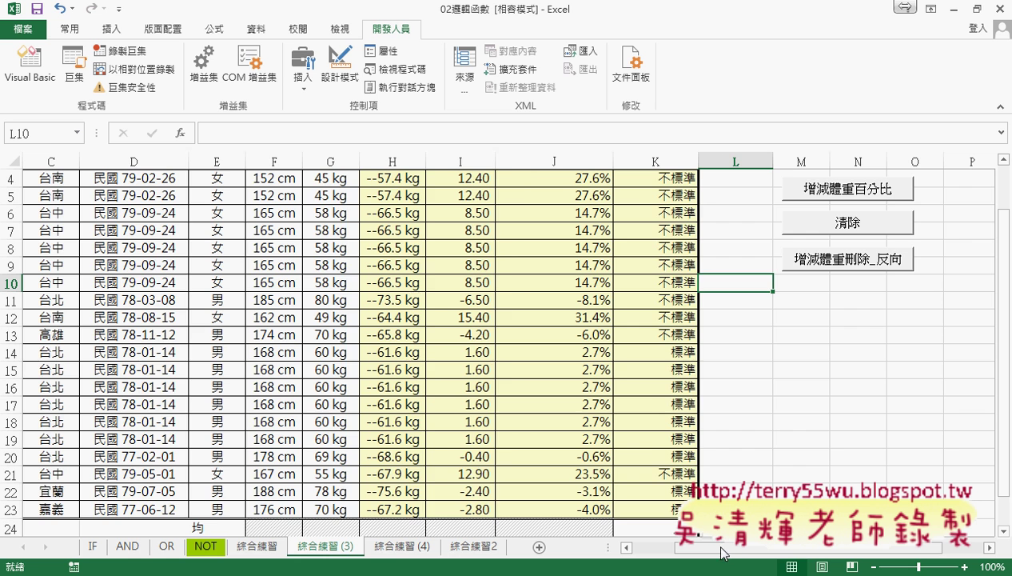
left_click_drag(718, 549, 678, 549)
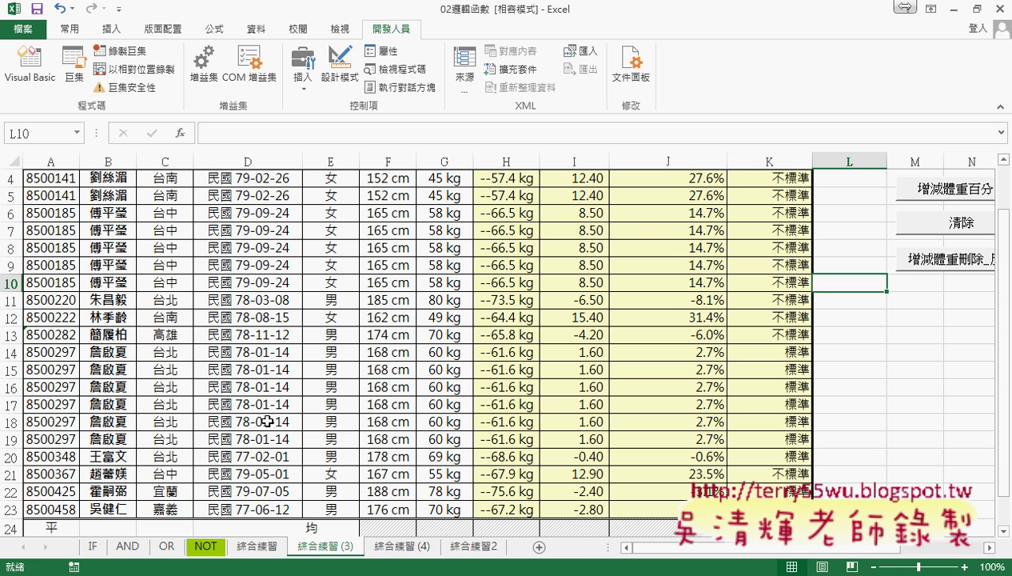
scroll(315, 454, "down", 2)
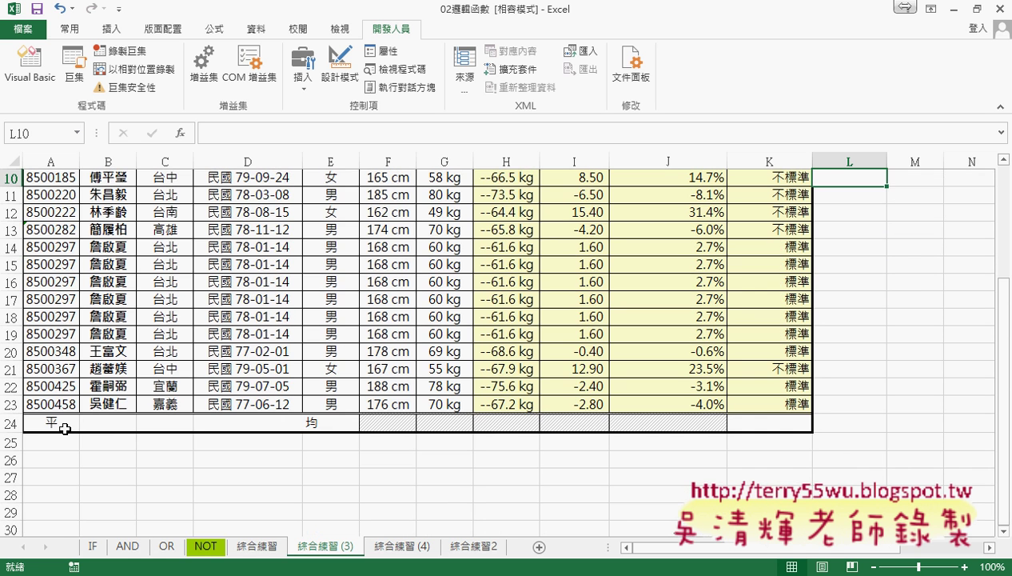
left_click(11, 423)
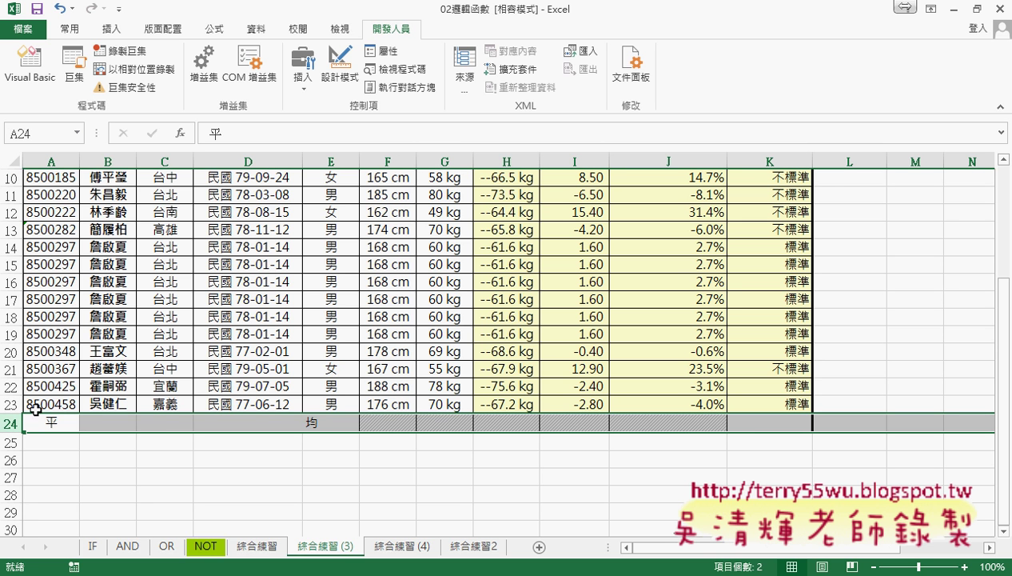
- Copy row 21 and insert it above row 22 to duplicate the record, then reopen the VBA code
left_click(10, 368)
right_click(75, 369)
left_click(126, 160)
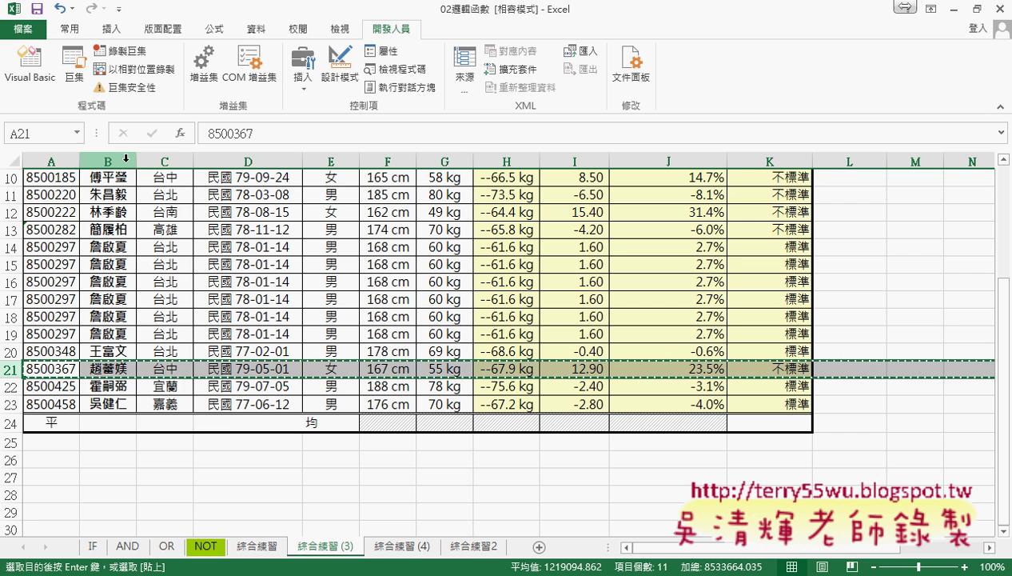
left_click(14, 386)
right_click(18, 387)
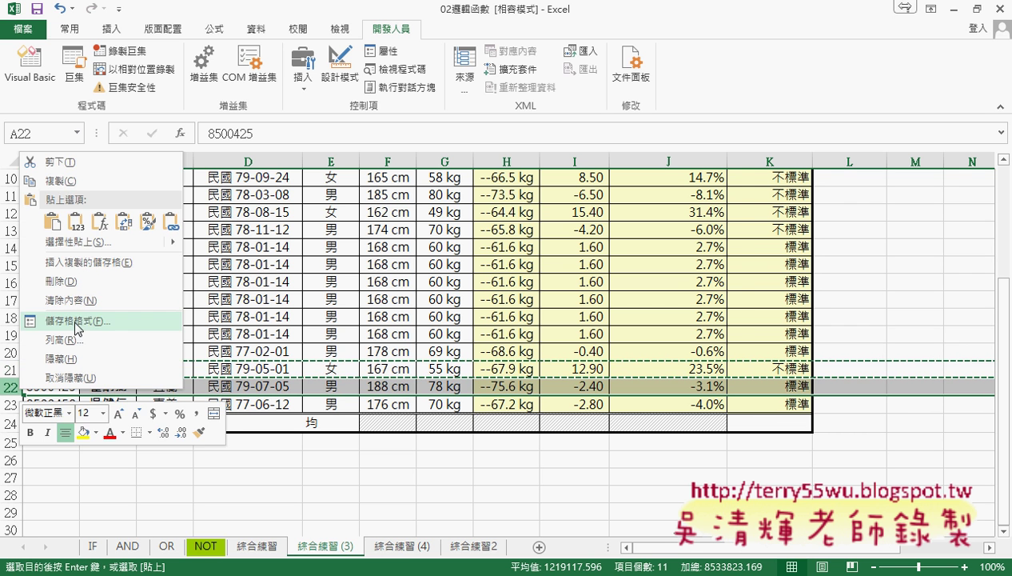
left_click(93, 267)
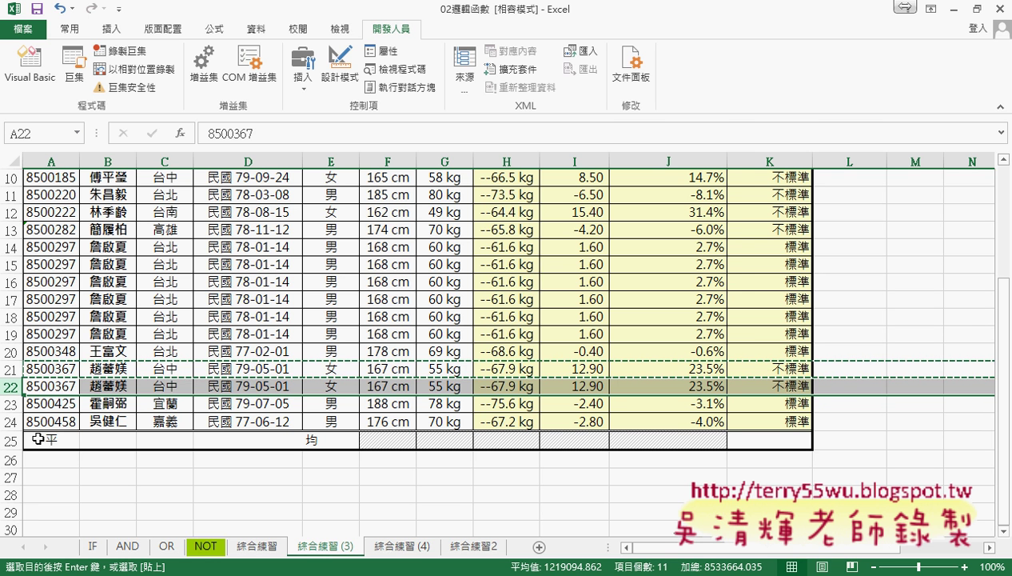
left_click(30, 62)
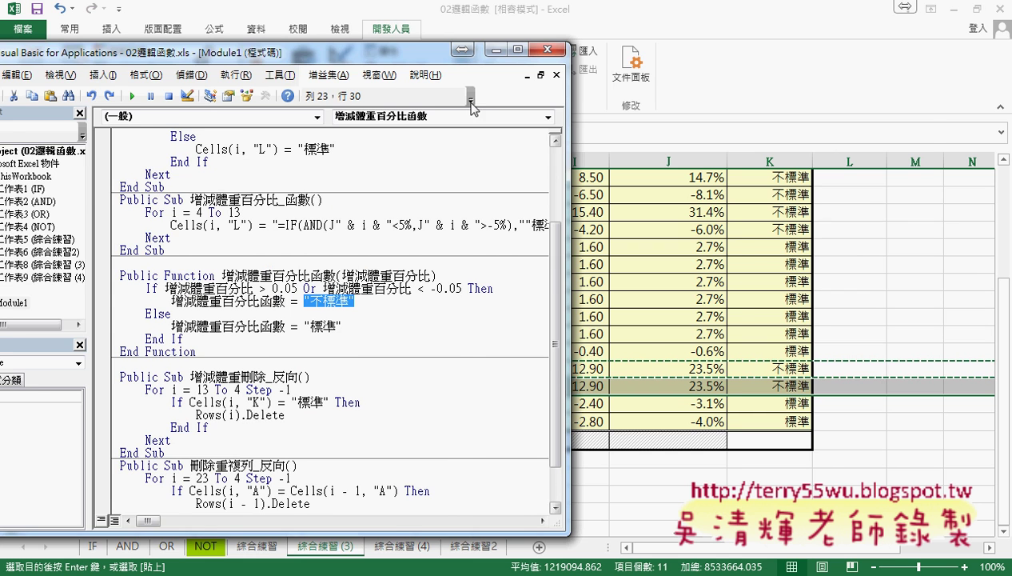
left_click_drag(320, 51, 672, 29)
- Replace the starting row in 刪除重複列_反向's For loop with 24
scroll(758, 349, "down", 2)
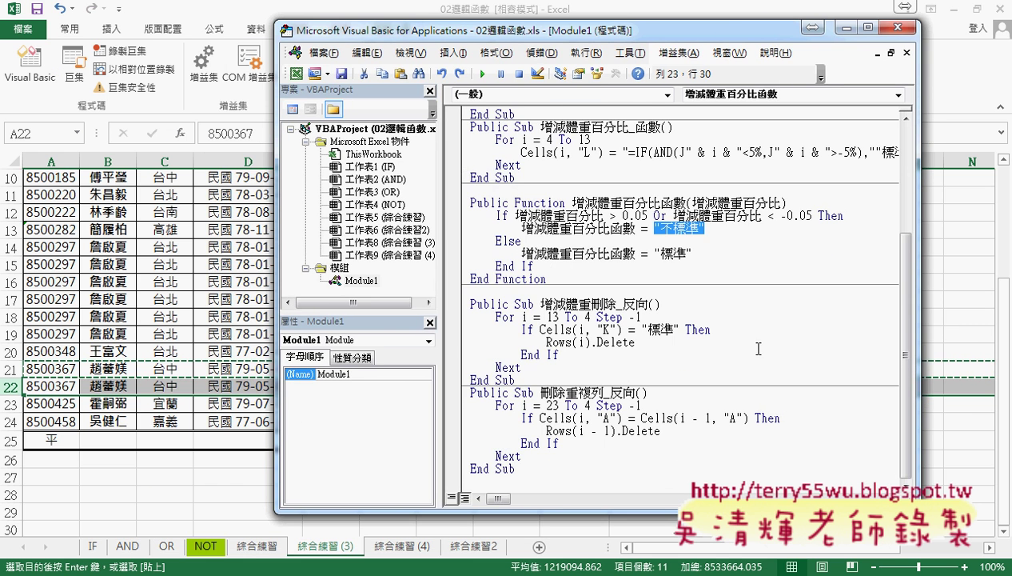
double_click(551, 406)
type("23")
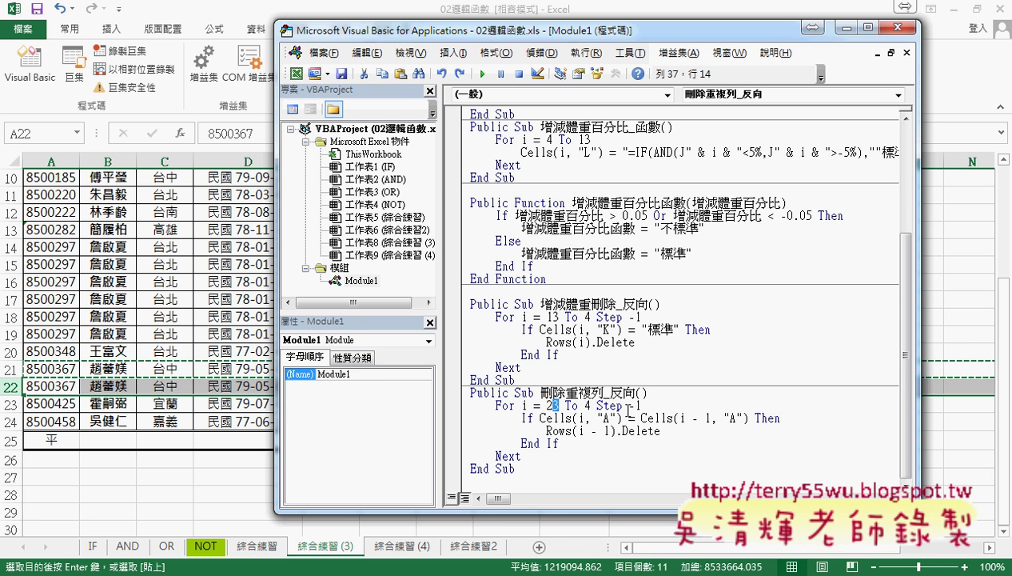
type("4")
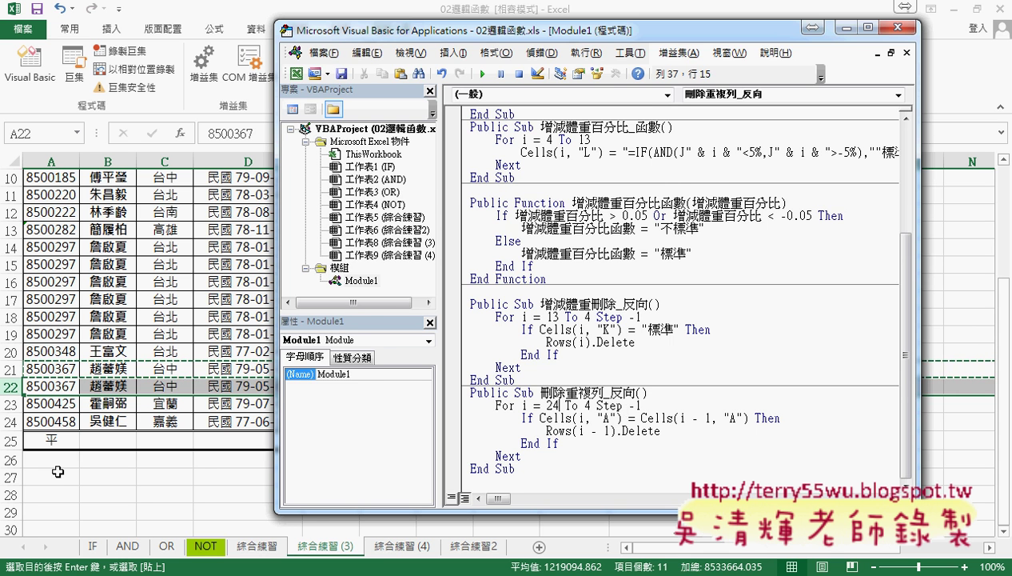
- Delete the averages row at row 25 of 綜合練習 (3)
left_click(10, 439)
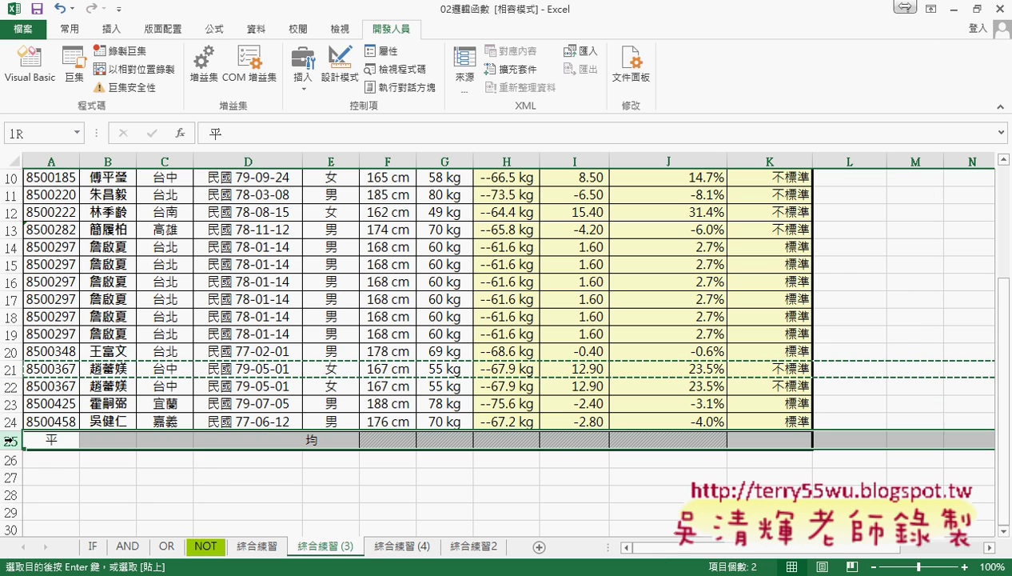
right_click(145, 443)
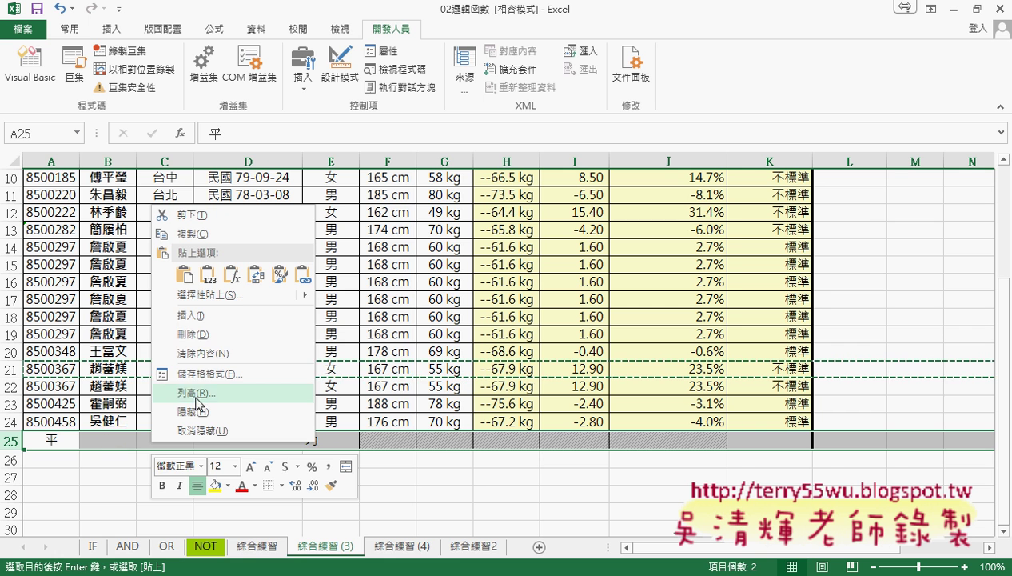
left_click(211, 334)
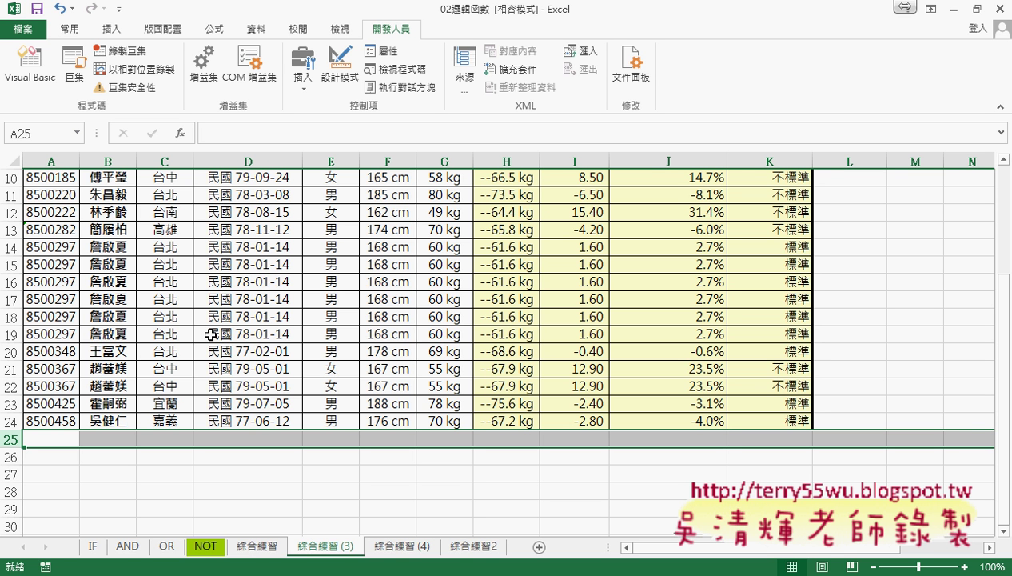
left_click(59, 416)
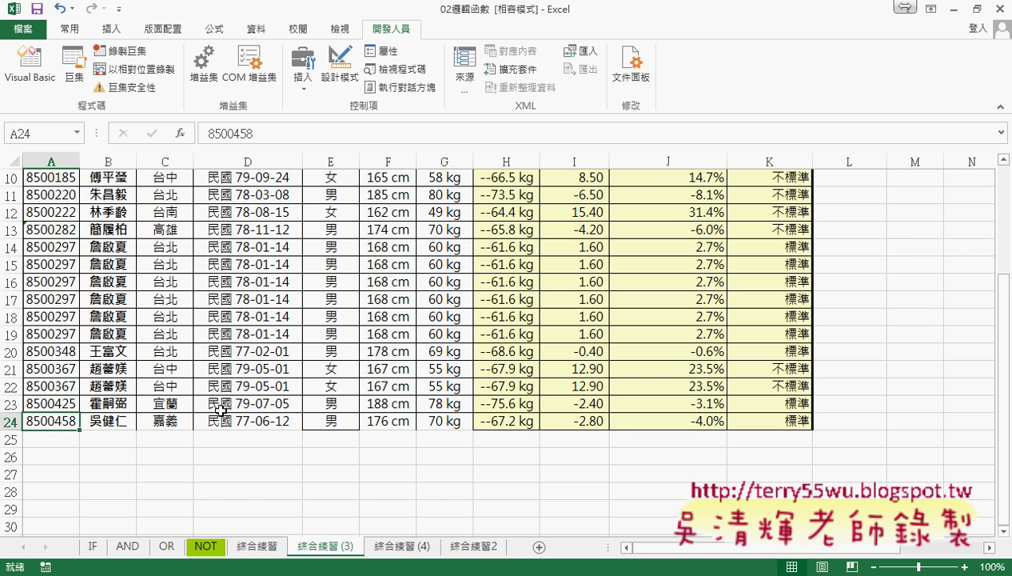
scroll(221, 409, "up", 2)
scroll(221, 409, "up", 1)
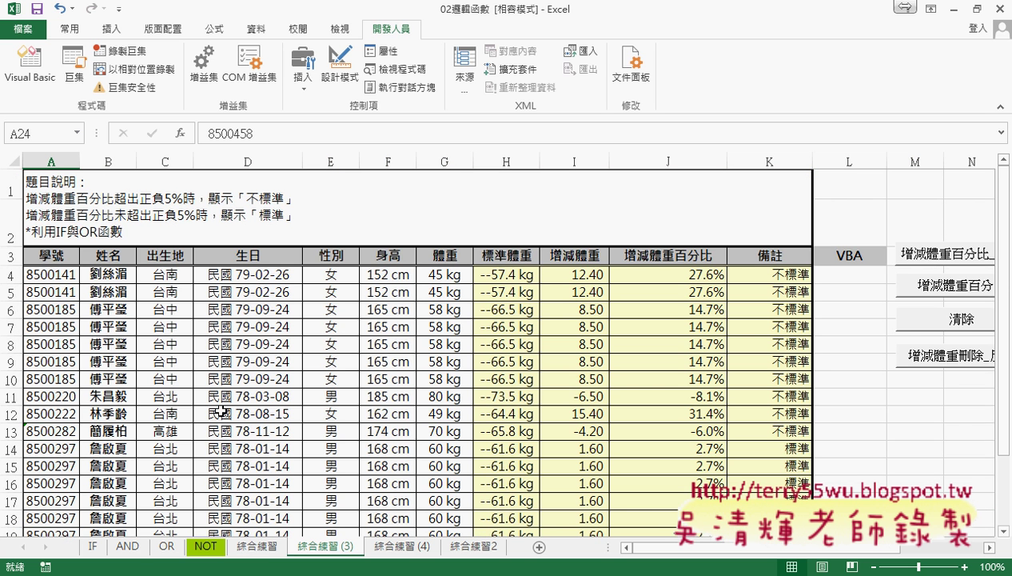
left_click(55, 253)
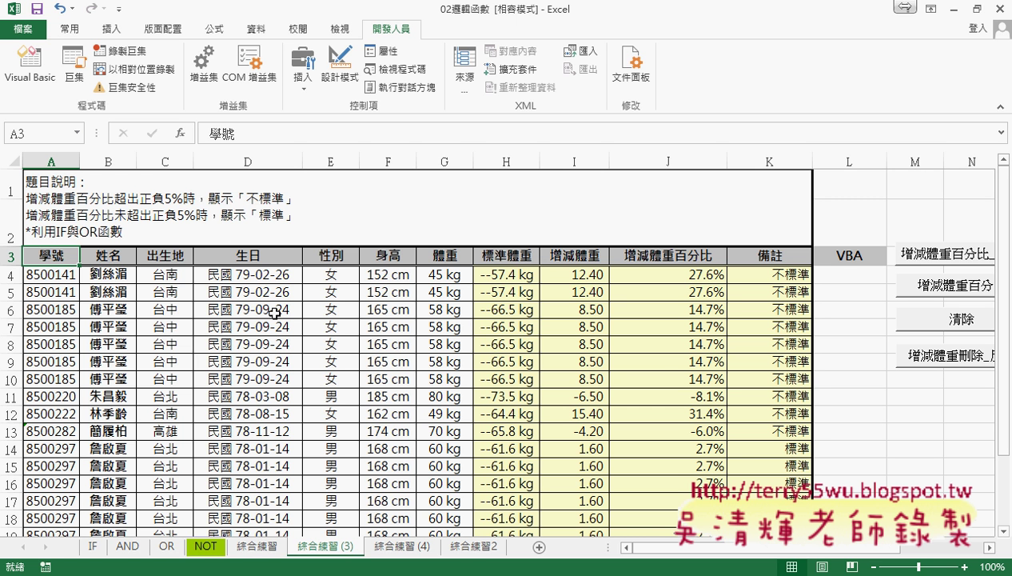
key("Down")
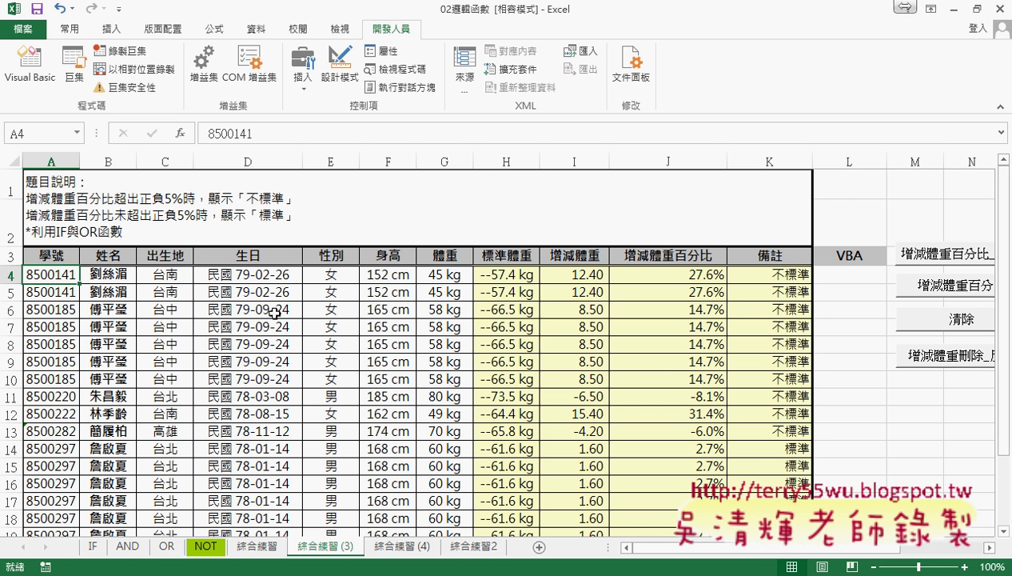
key("ctrl+Down")
key("ctrl+Down")
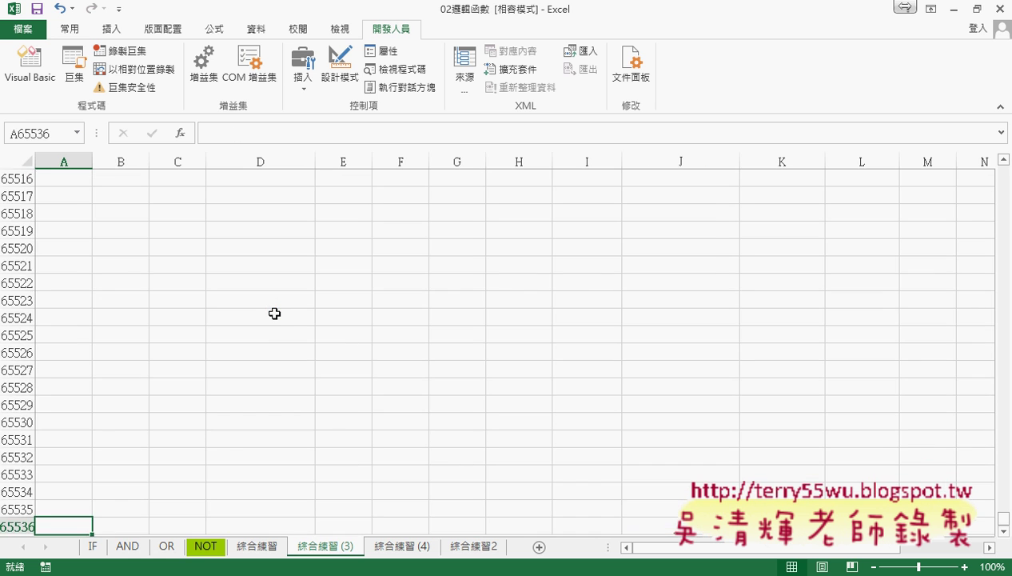
key("ctrl+Up")
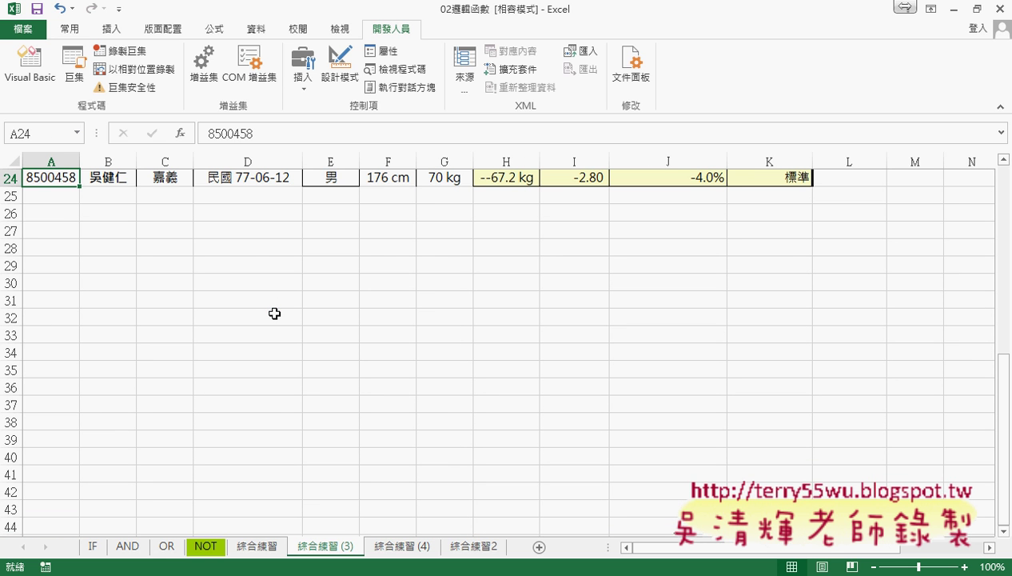
scroll(312, 264, "up", 2)
scroll(316, 266, "up", 1)
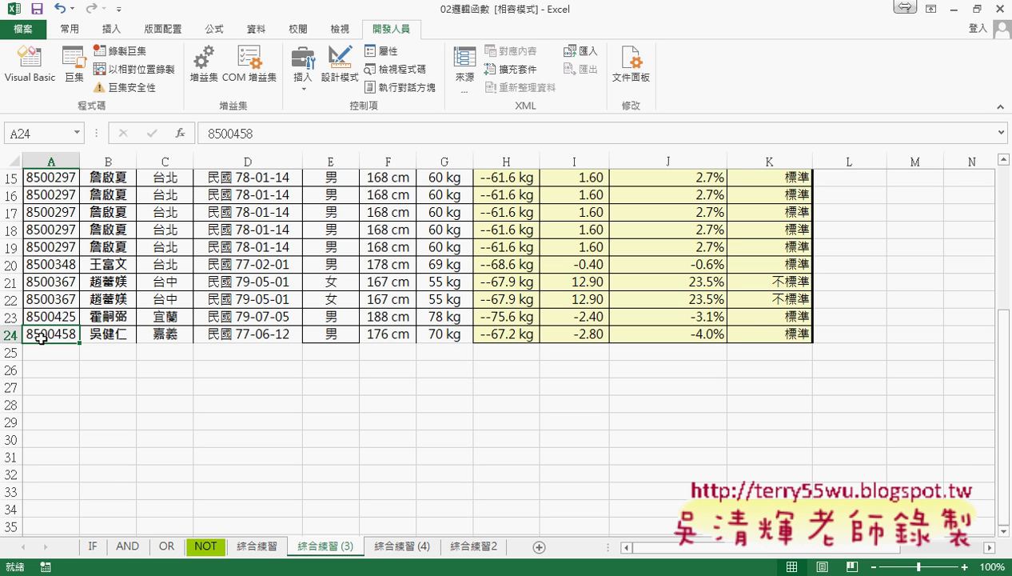
- Replace the loop start 24 with Range("A3") and test Ctrl+Down from A3 on the sheet
left_click(304, 491)
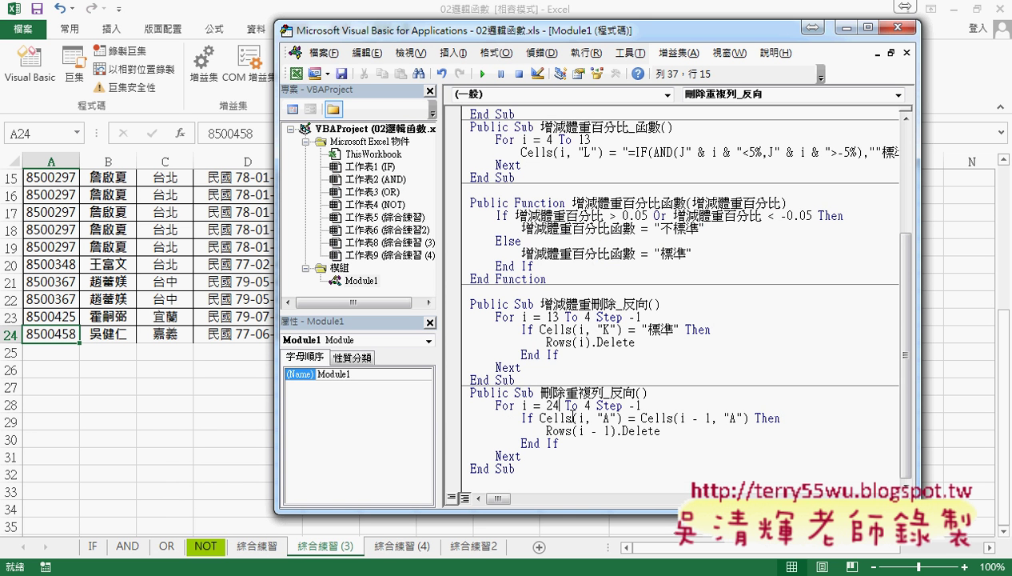
left_click_drag(560, 405, 547, 405)
type("[a")
type("ng")
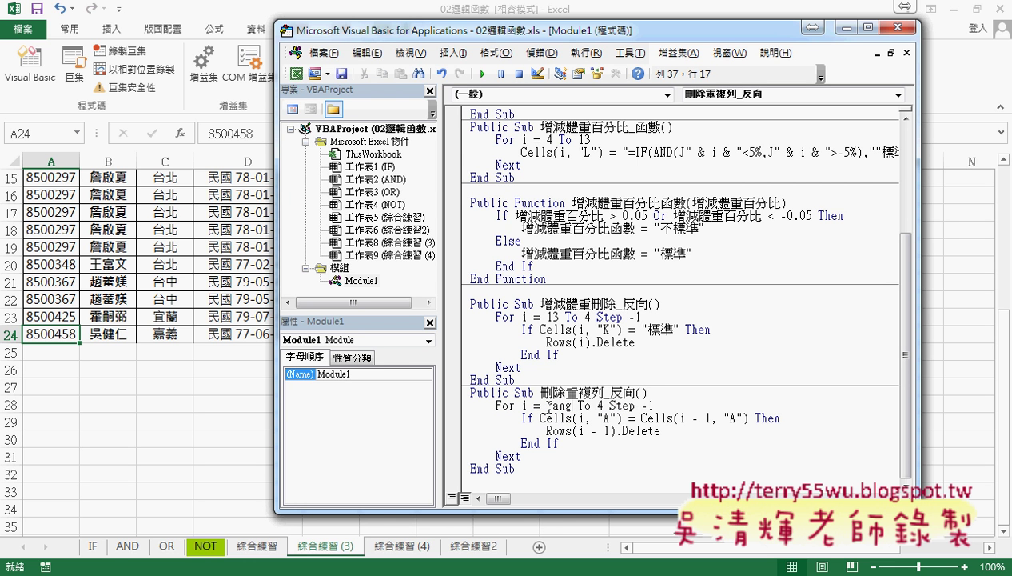
type("e(")
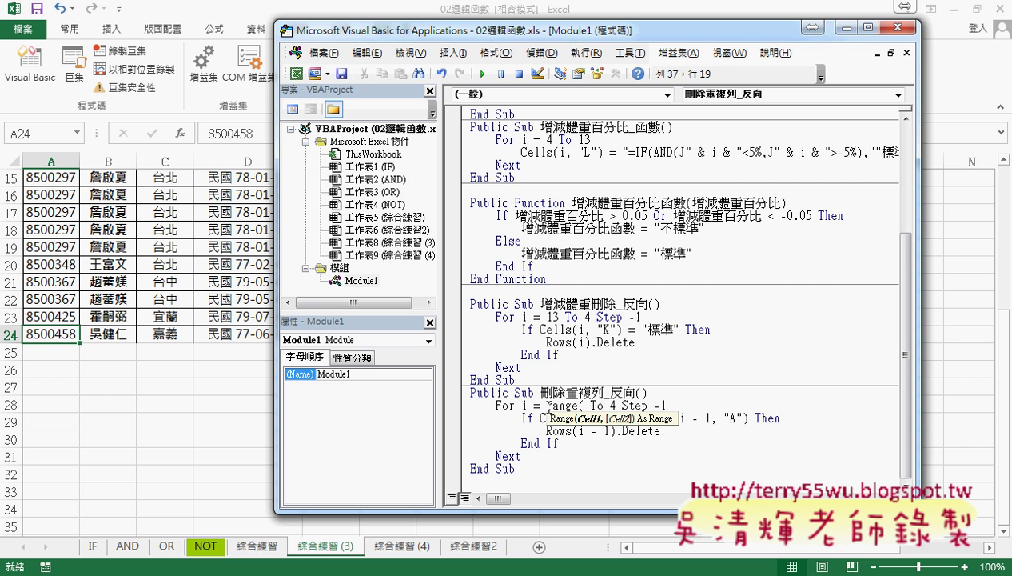
type("\"")
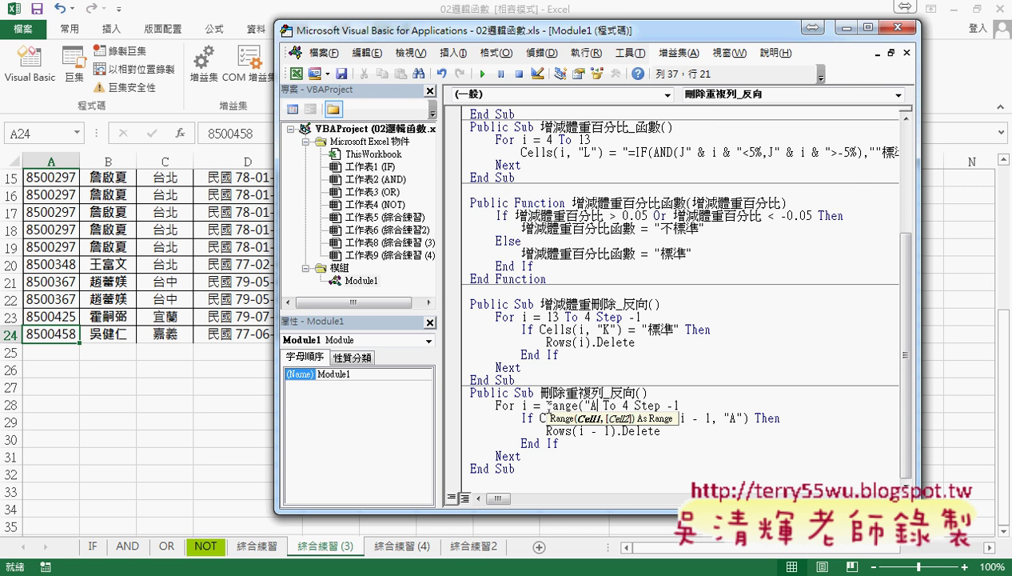
type("A3")
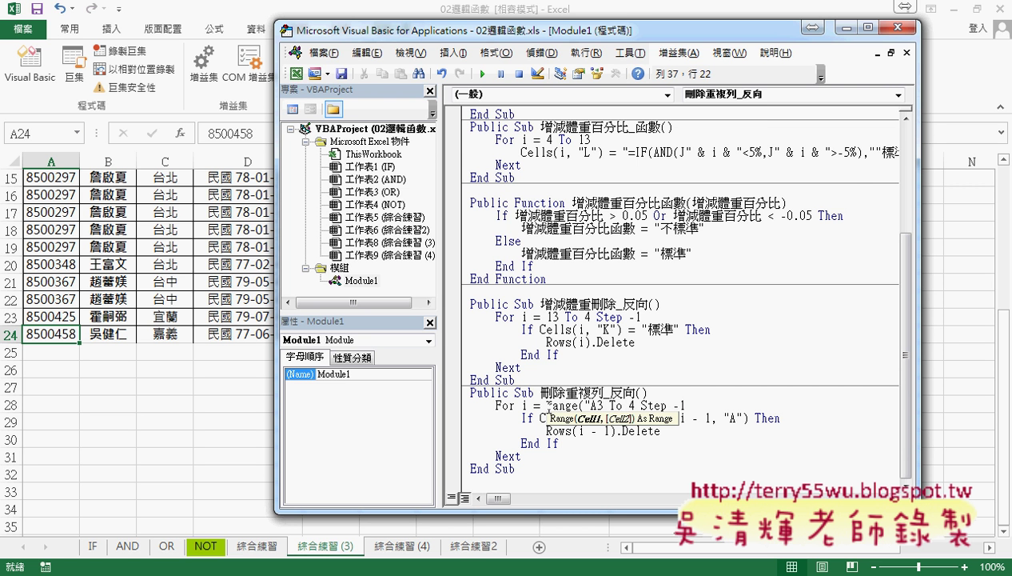
type("\")")
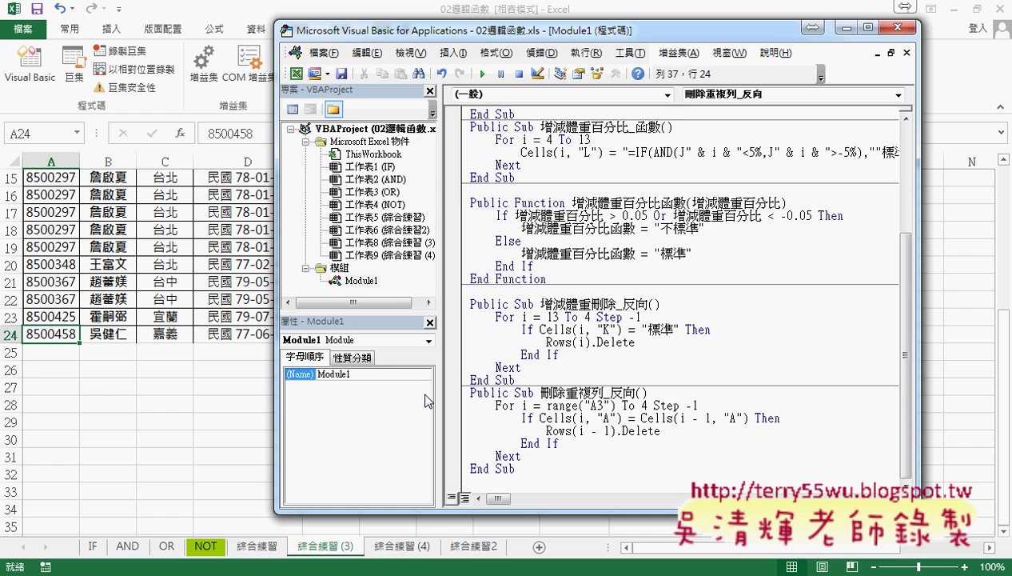
left_click(156, 281)
scroll(154, 279, "up", 4)
scroll(154, 279, "up", 1)
left_click(44, 254)
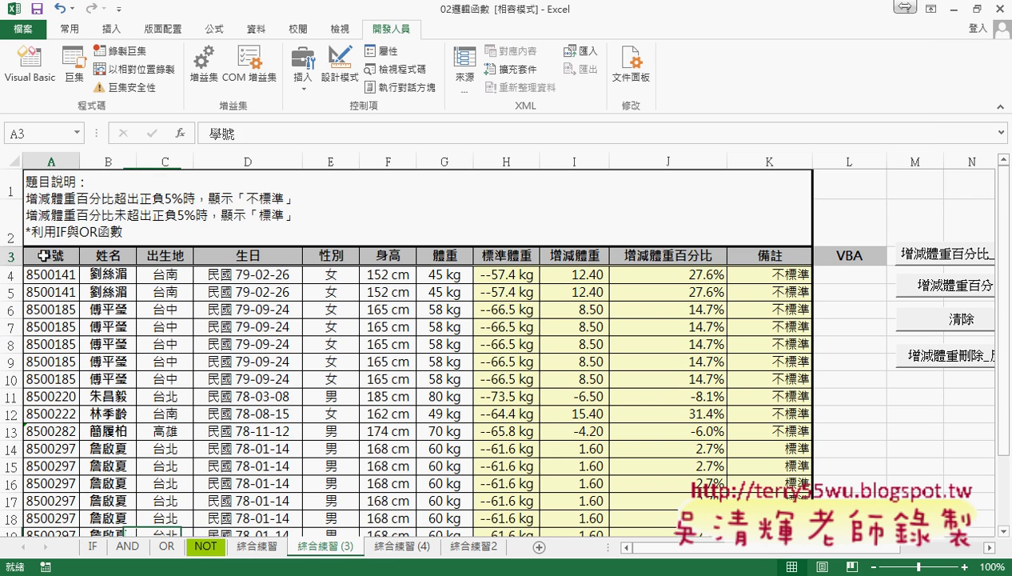
key("ctrl+Down")
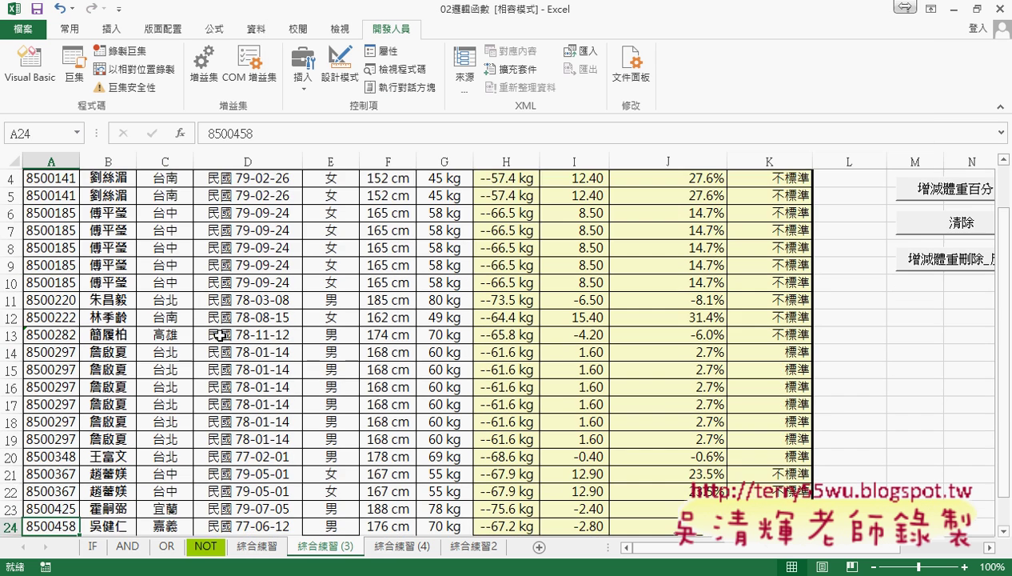
- Complete the loop start as Range("A3").End(xlDown).Row, choosing xlDown from IntelliSense
left_click(304, 488)
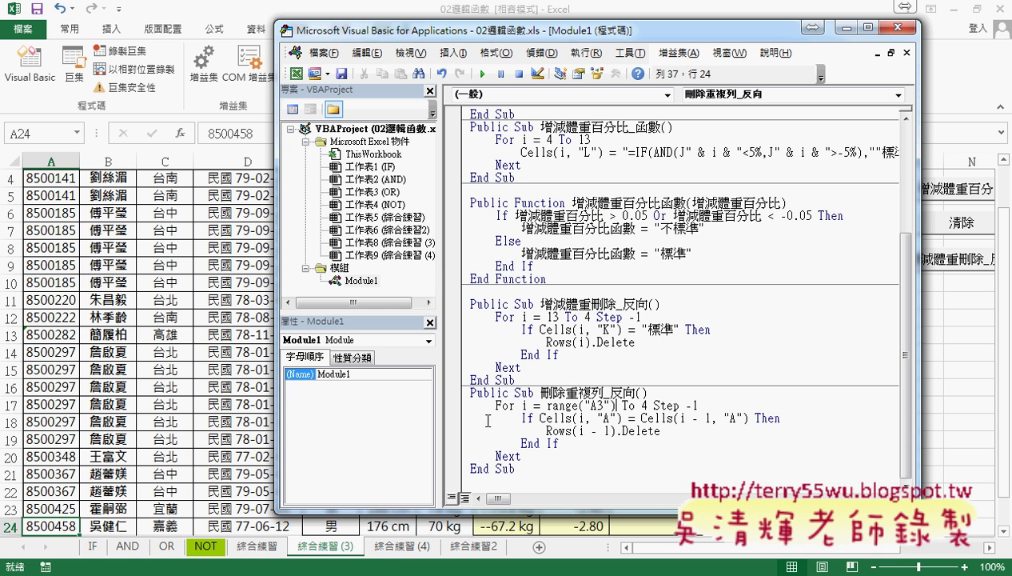
type(".")
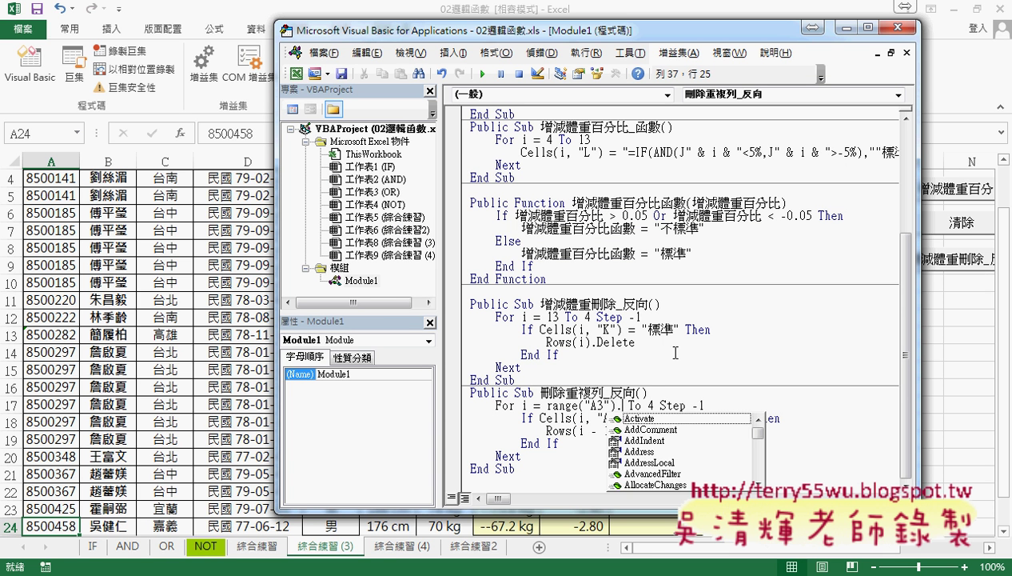
type("End")
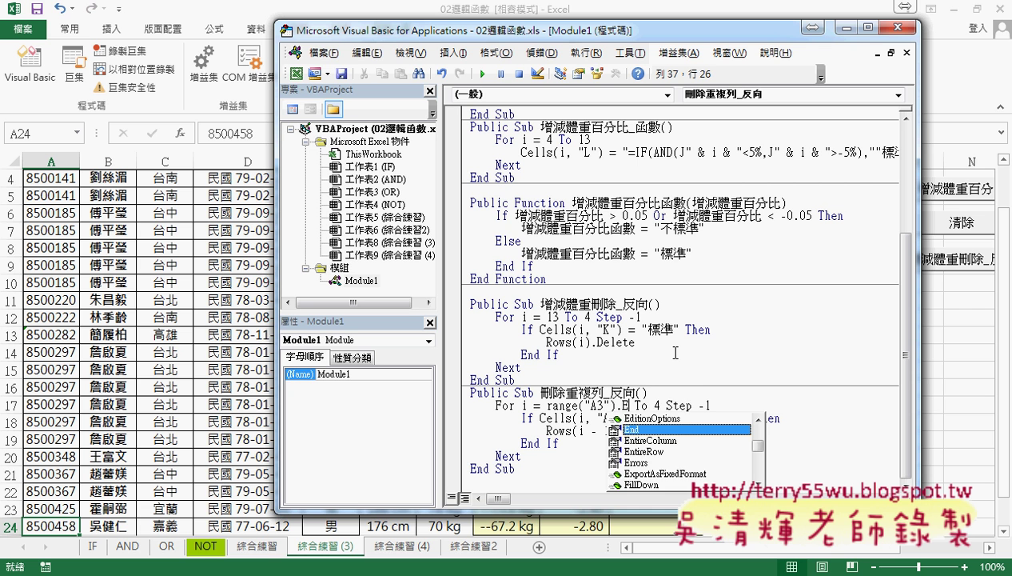
key("BackSpace")
type("(")
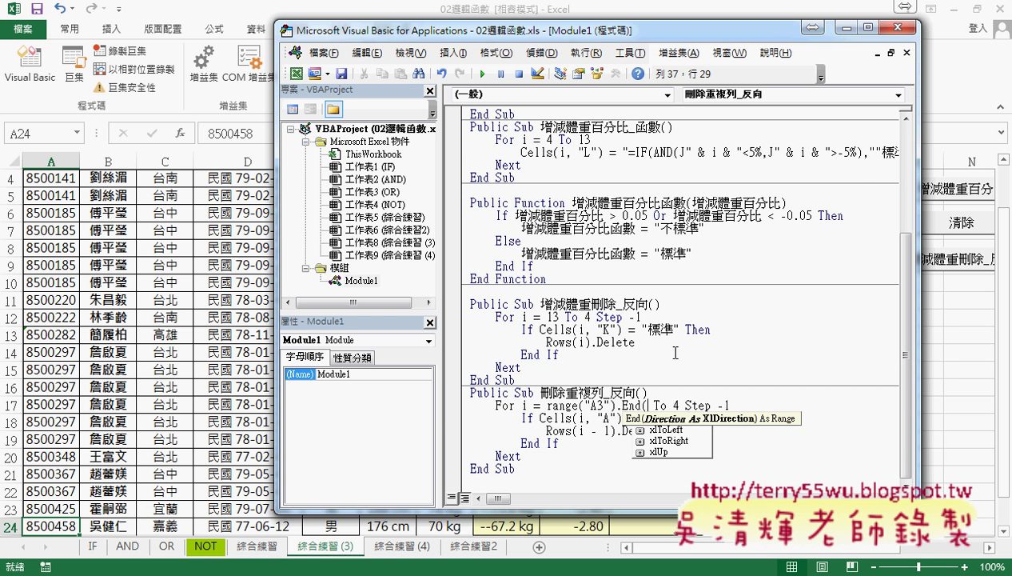
key("Down")
key("Down")
key("Up")
key("Up")
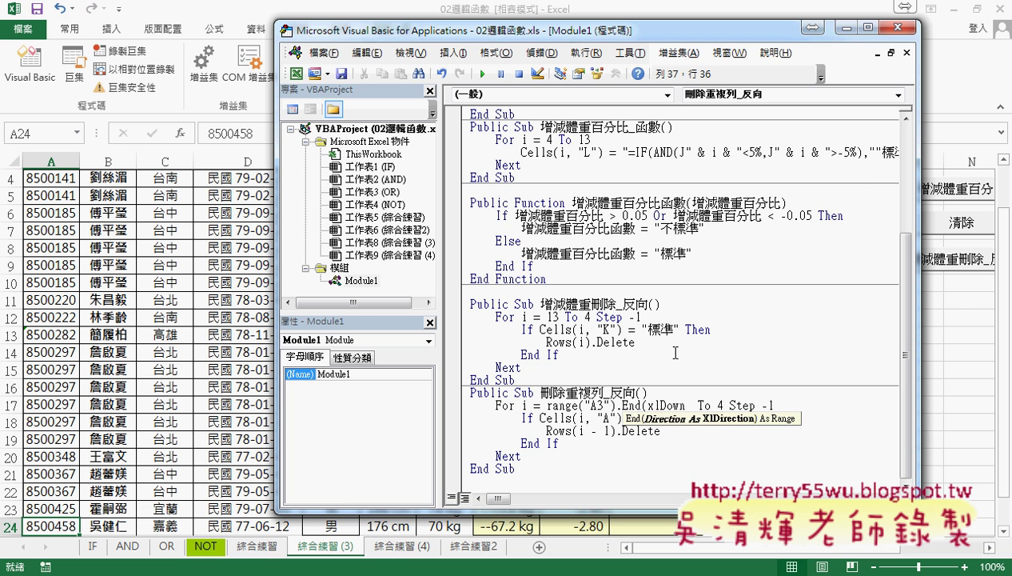
key("Left")
type(")")
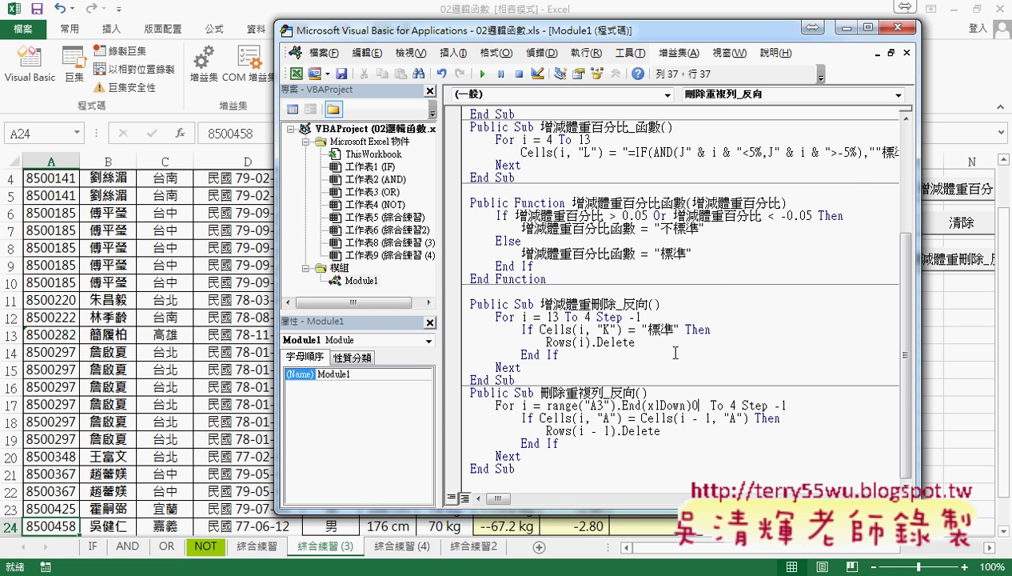
type(".")
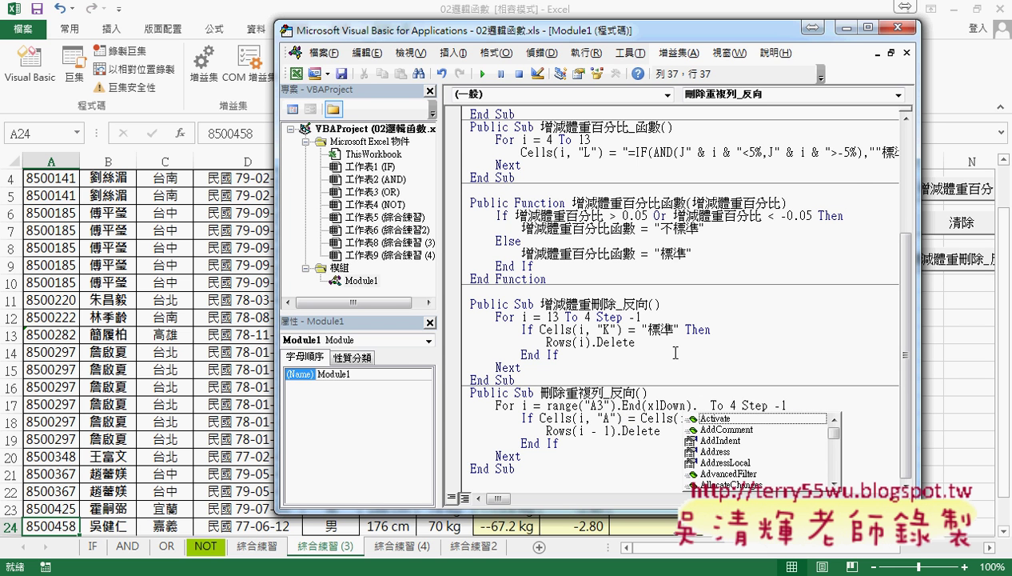
type("row")
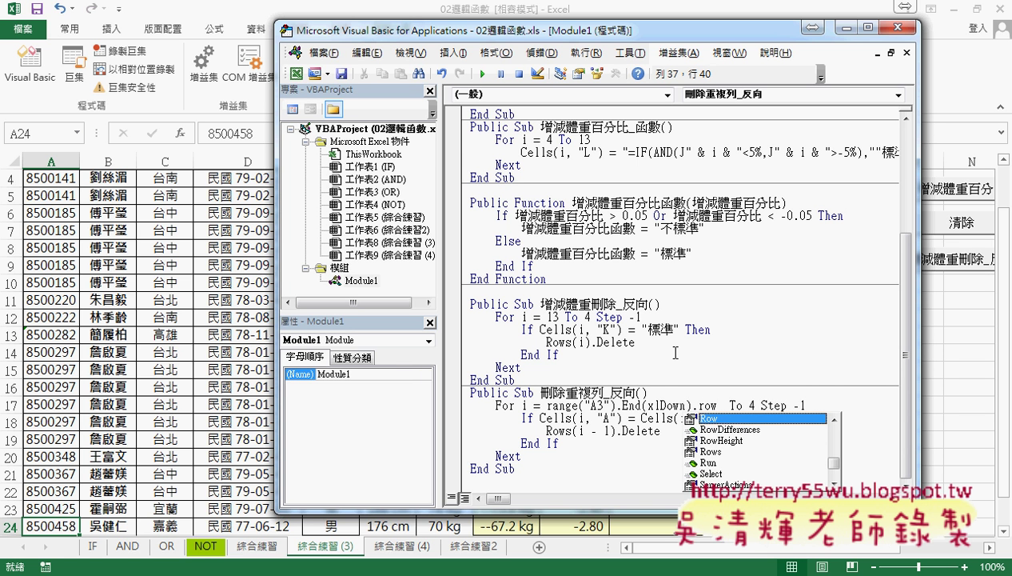
key("Escape")
key("Down")
key("Down")
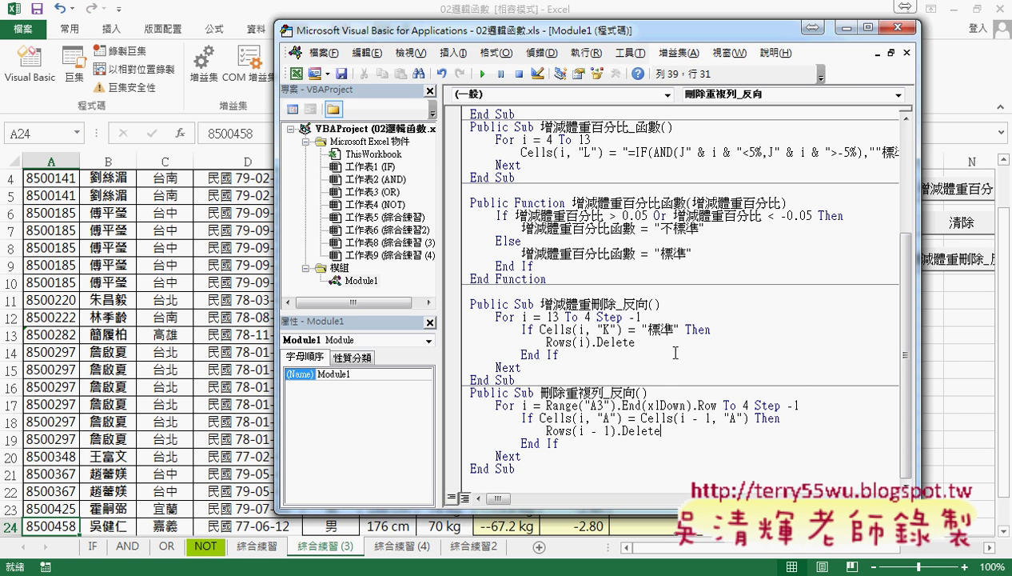
left_click_drag(549, 406, 719, 407)
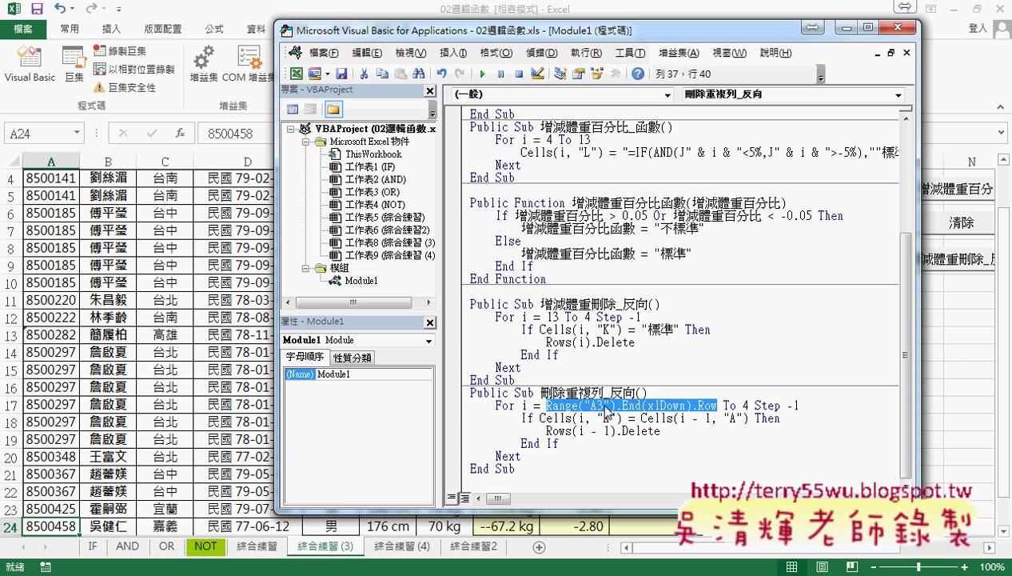
- Fill A25:K25 with the 平均 summary row beneath the student table
left_click(45, 519)
scroll(47, 496, "down", 1)
left_click_drag(48, 487, 768, 487)
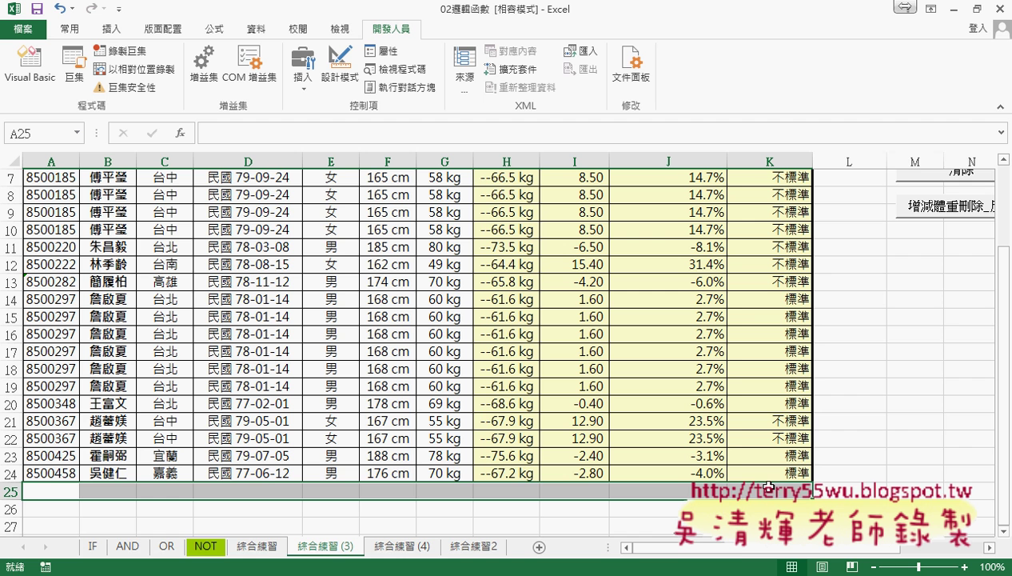
key("ctrl+shift+a")
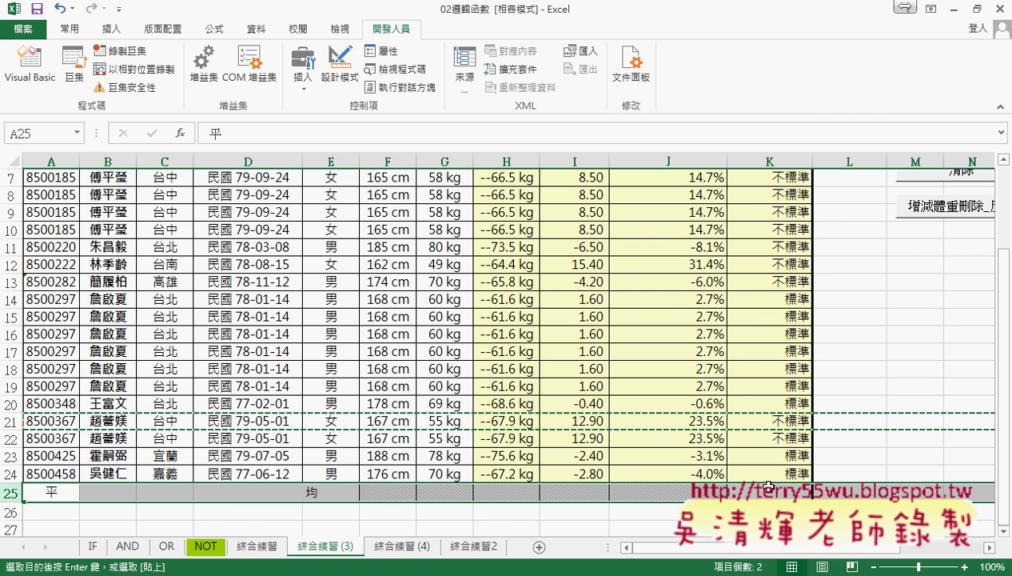
- Check that Ctrl+Down from A3 now lands on row 25, then return to the macro code
scroll(643, 354, "up", 2)
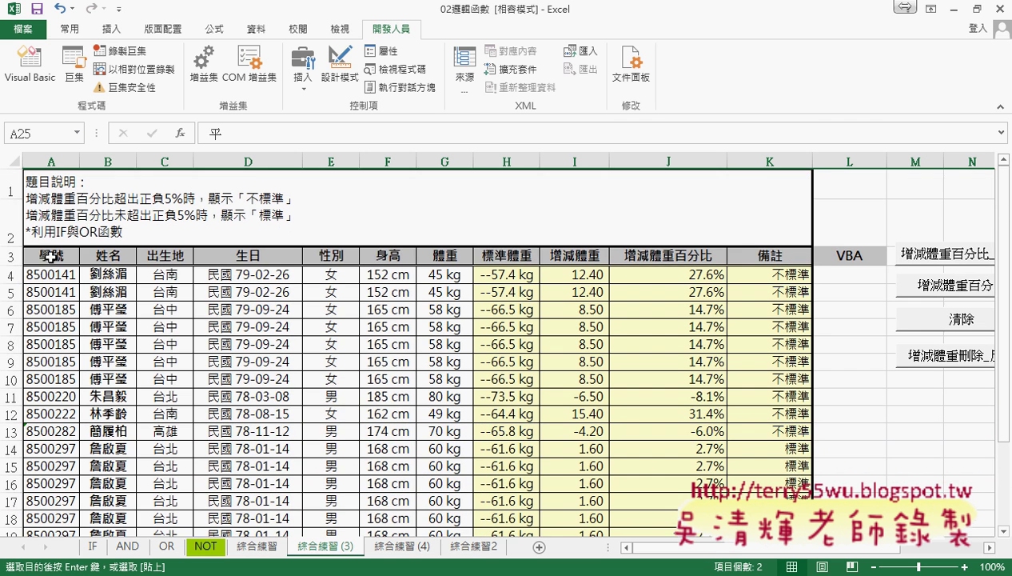
left_click(51, 256)
key("ctrl+Down")
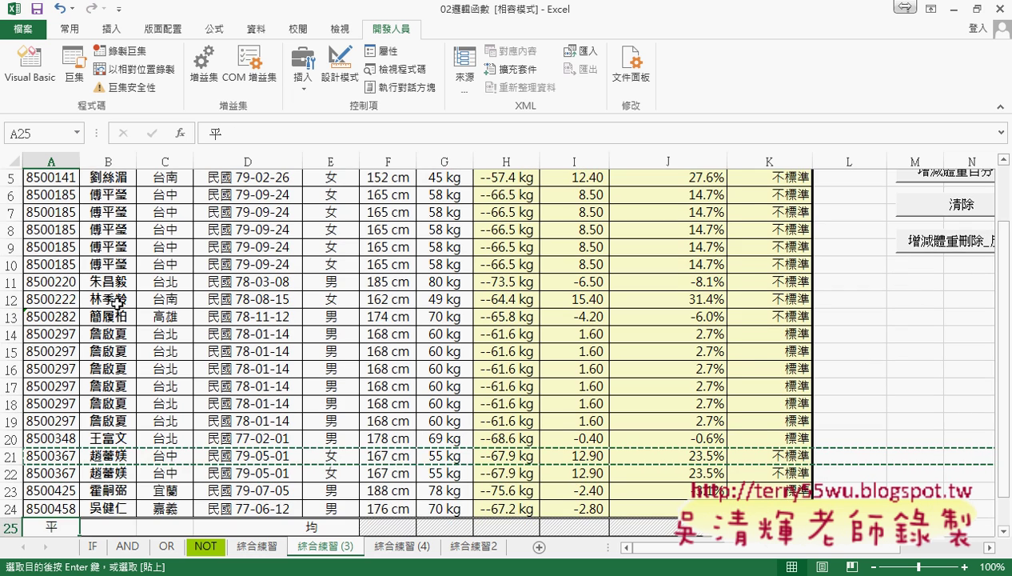
scroll(75, 388, "down", 2)
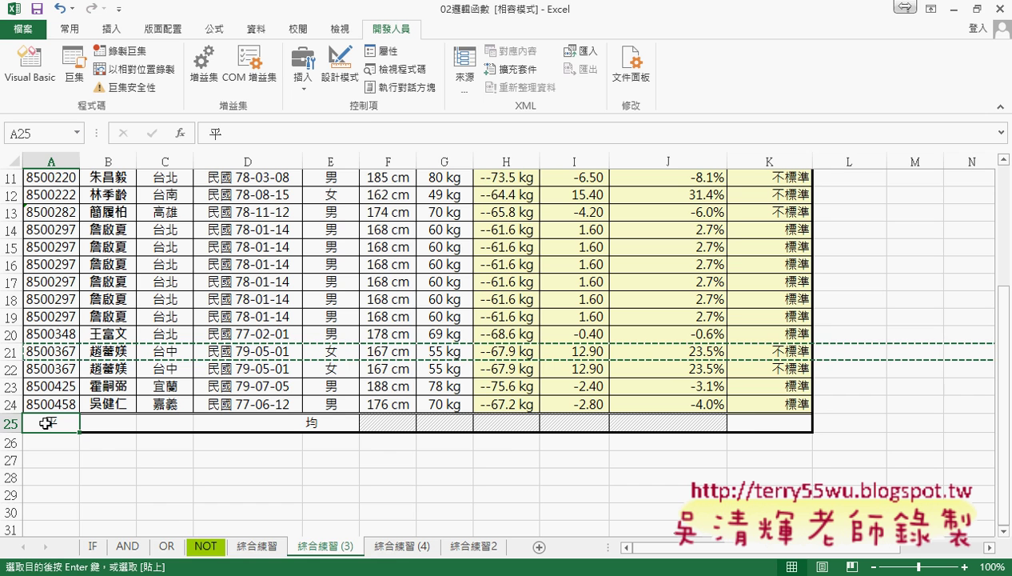
left_click(308, 513)
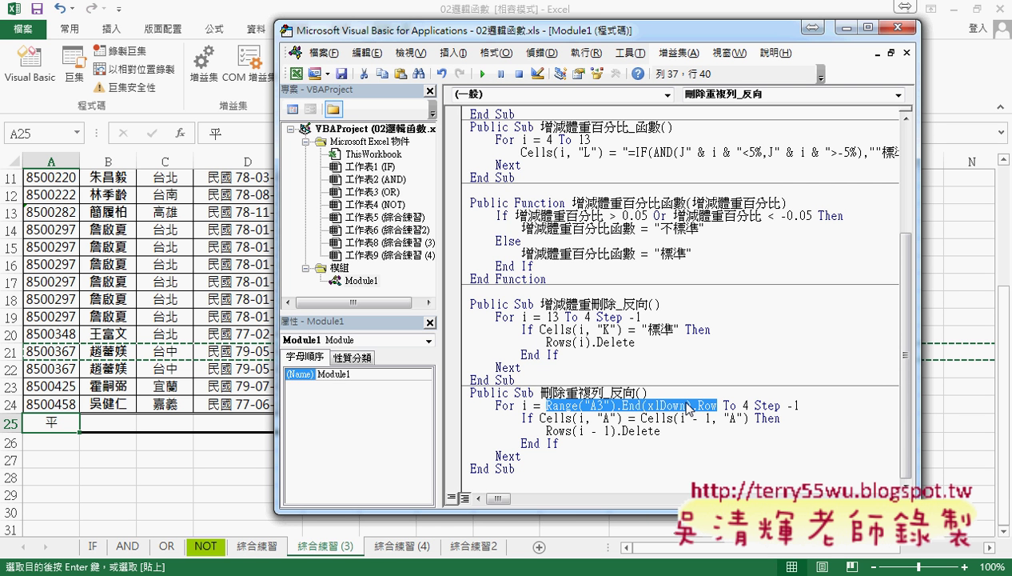
- Return to the worksheet and confirm Ctrl+Down from A4 lands on the 平均 row at A25
scroll(688, 408, "up", 1)
scroll(688, 408, "up", 1)
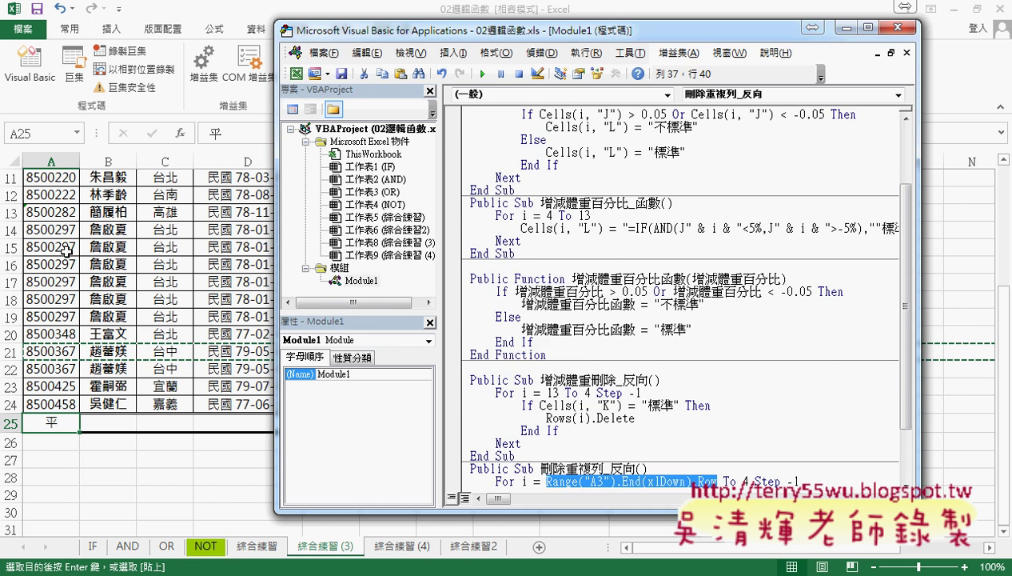
left_click(811, 27)
left_click(64, 273)
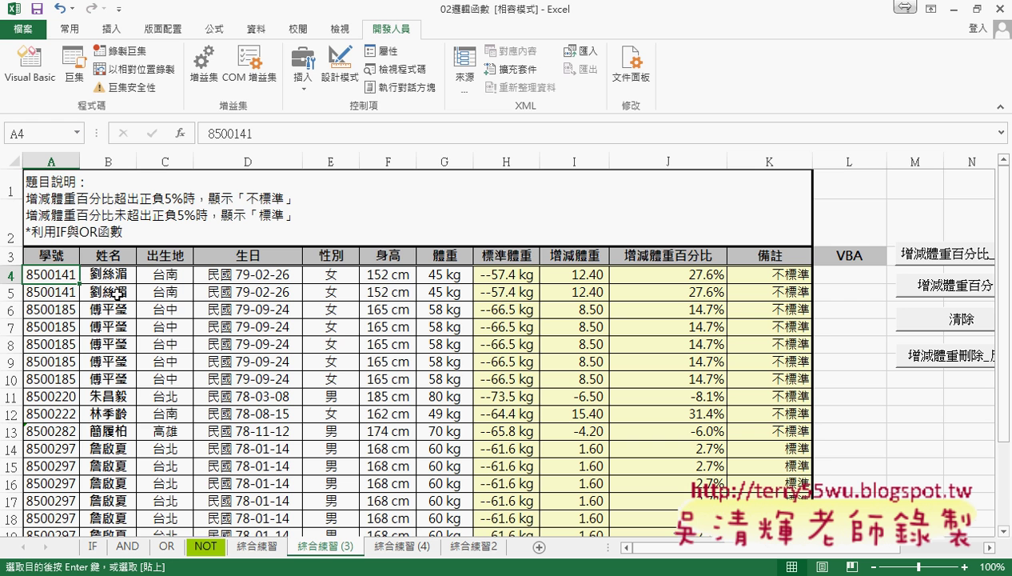
key("ctrl+Down")
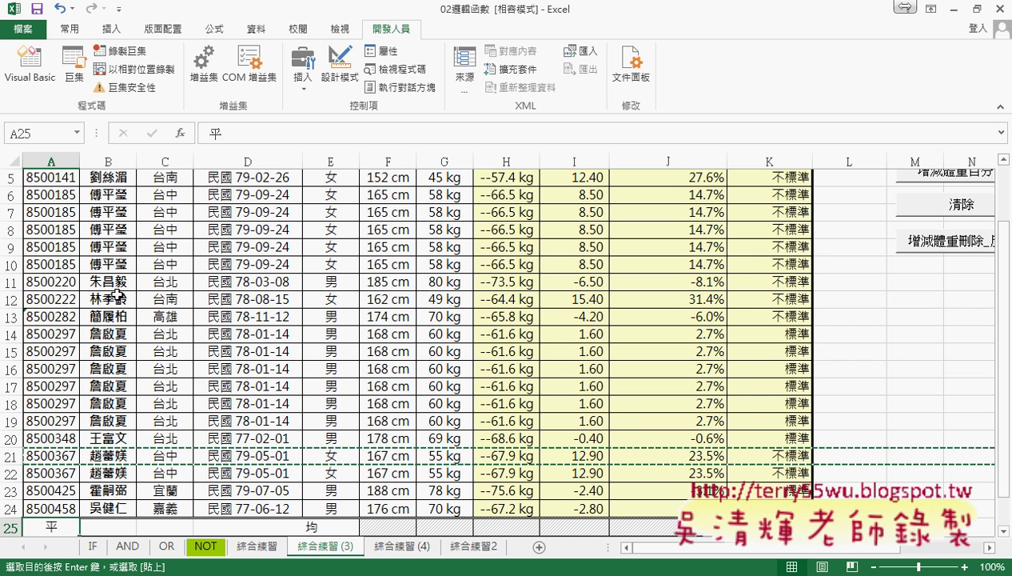